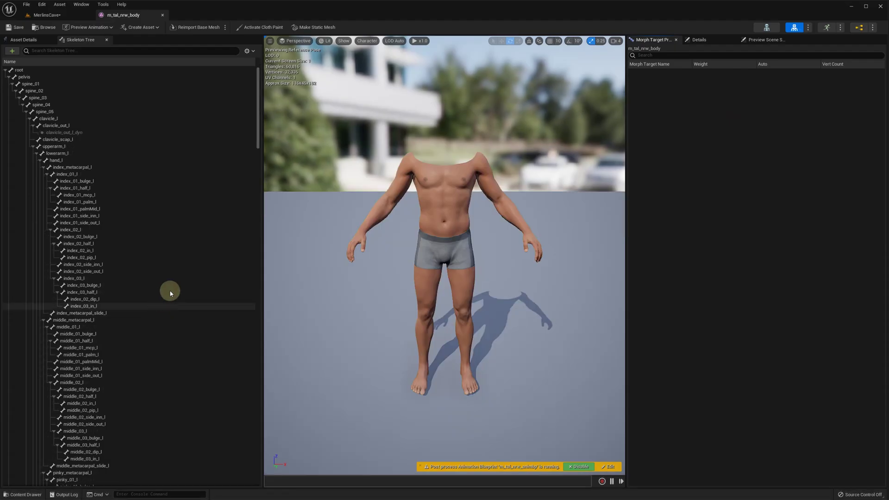
- Preview the m_tal_nrw_body skeletal mesh at LOD 1 from a raised front view
drag(332, 129, 302, 44)
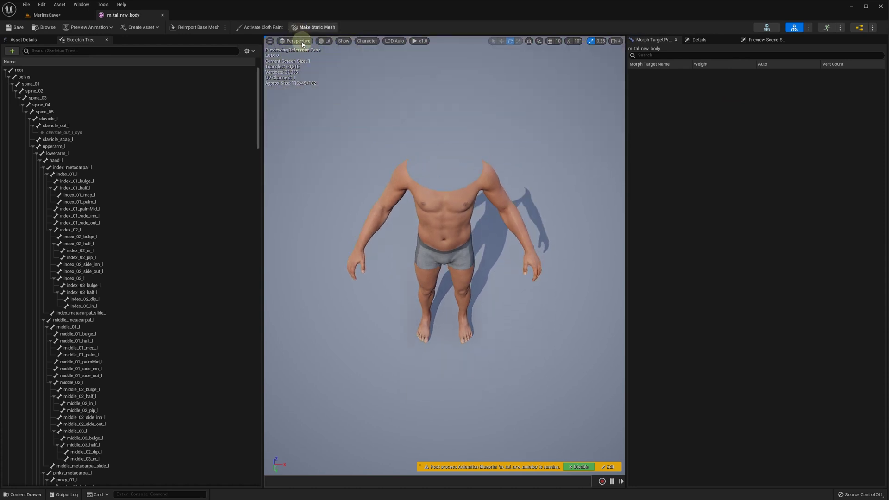
click(394, 42)
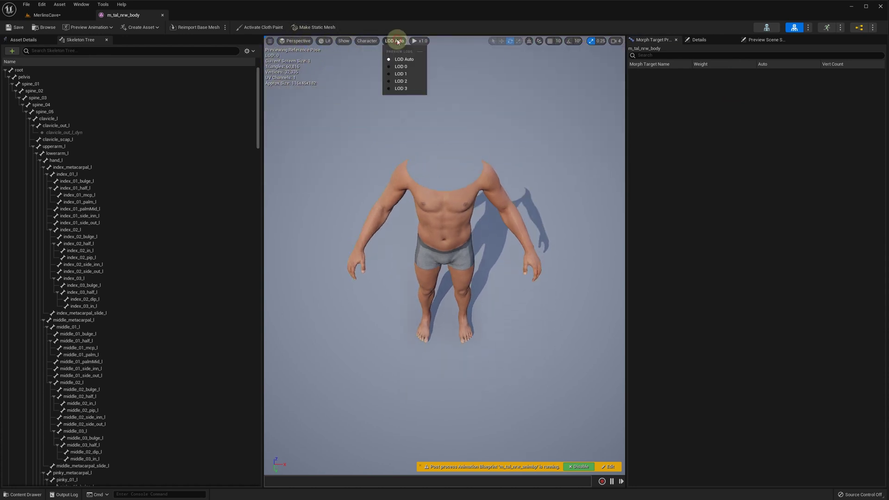
click(401, 74)
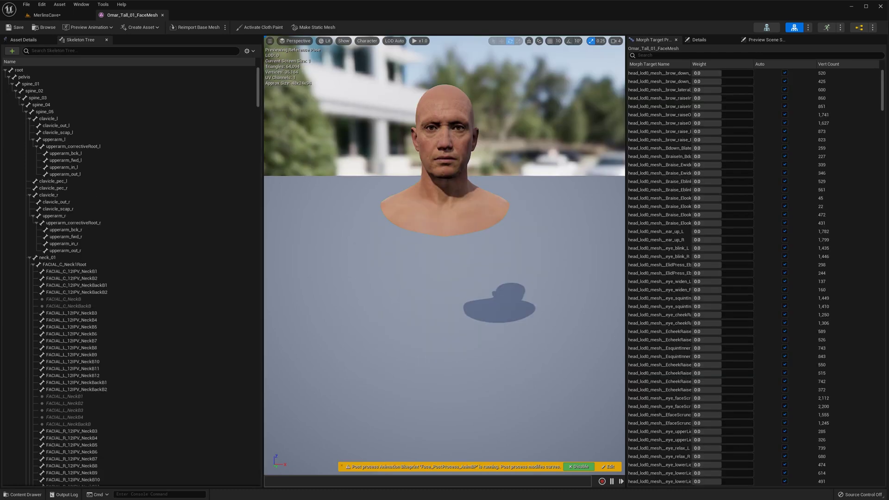
- Preview the Omar_Tall_01_FaceMesh skeletal mesh at LOD 3 from a raised front view
drag(352, 153, 345, 69)
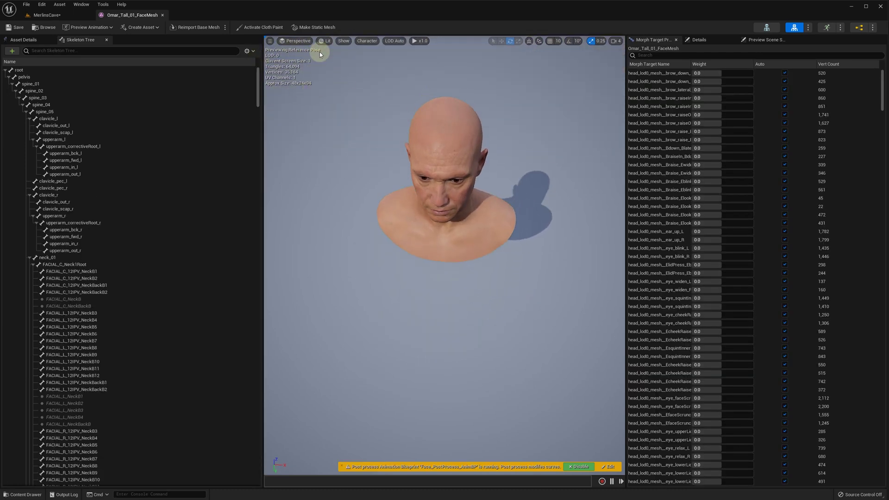
click(393, 40)
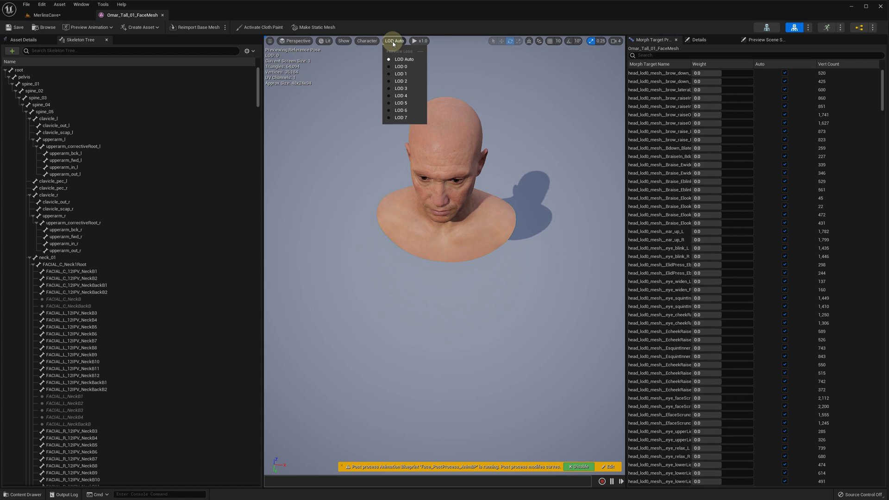
click(404, 88)
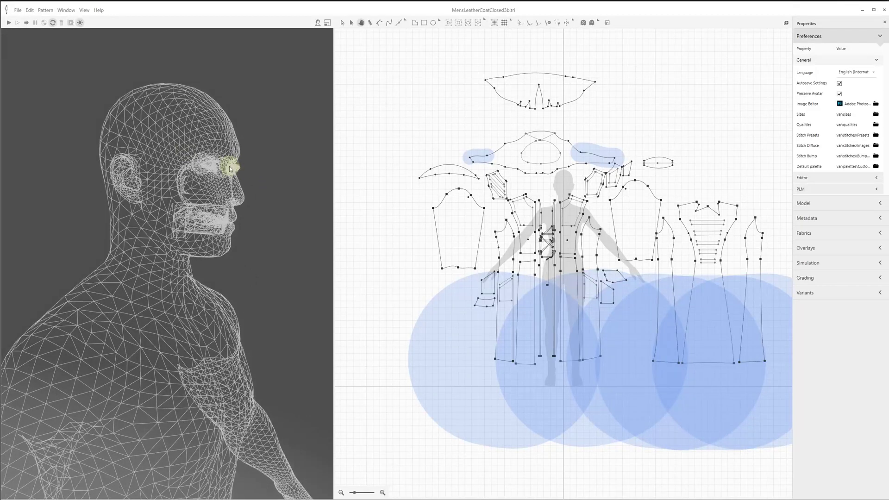
- Run the cloth simulation of the MensLeatherCoatClosed3b garment on the avatar and inspect how the hood and coat drape
drag(272, 172, 294, 173)
drag(245, 188, 263, 166)
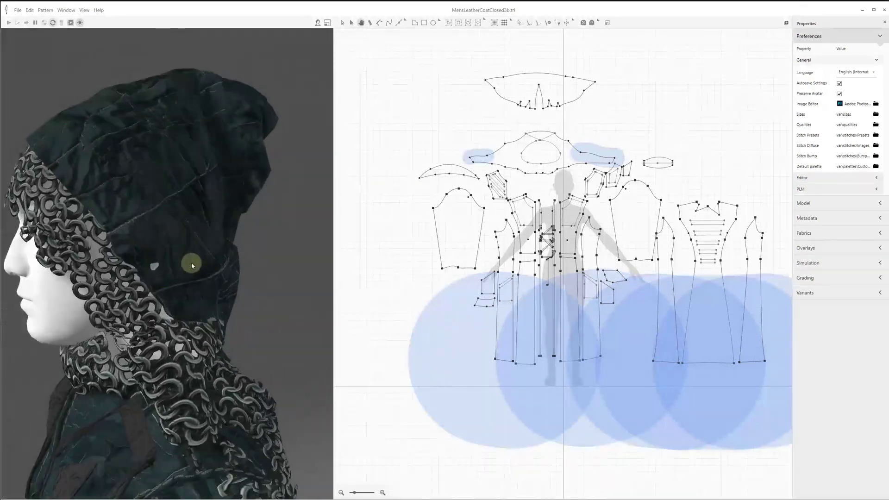
scroll(184, 252, up, 5)
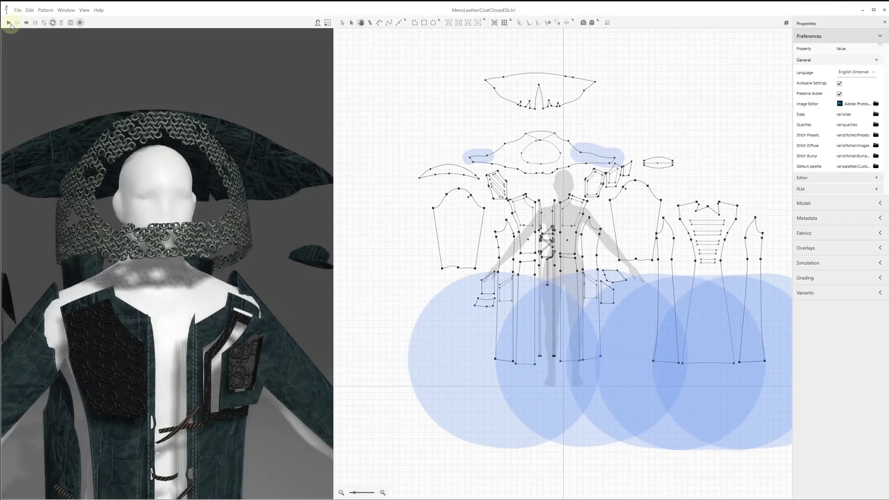
click(8, 22)
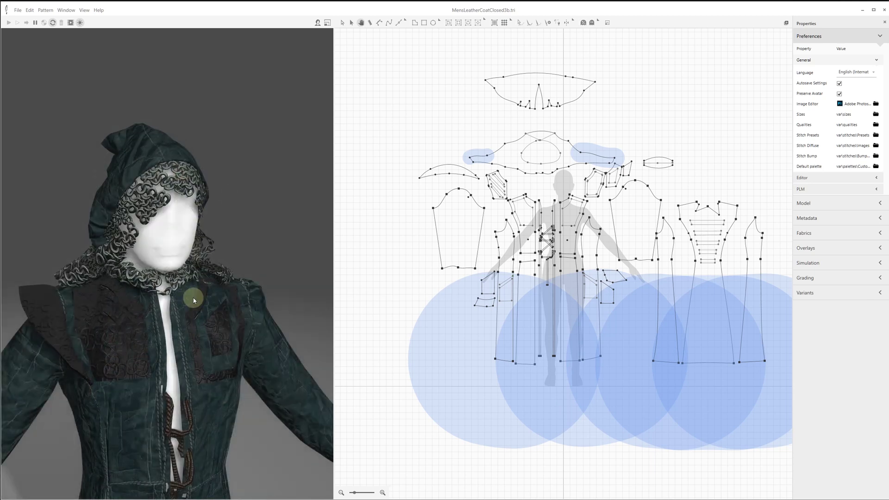
middle_drag(258, 165, 230, 165)
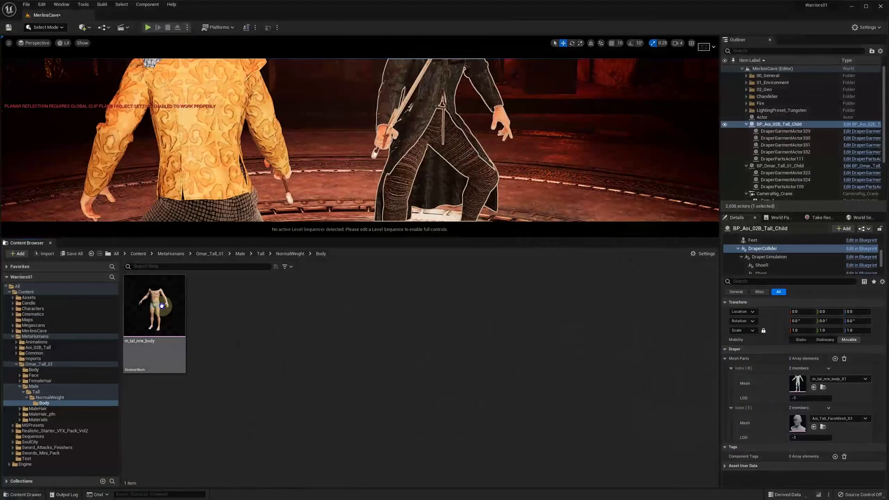
- Export the m_tal_nrw_body mesh as m_tal_nrw_body.FBX into the Metahumans folder with the default FBX options
right_click(161, 305)
mouse_move(264, 196)
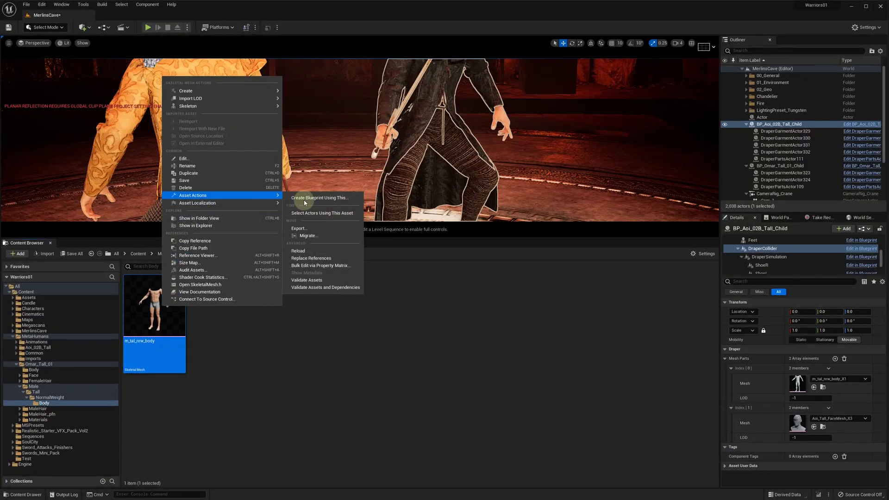
click(312, 229)
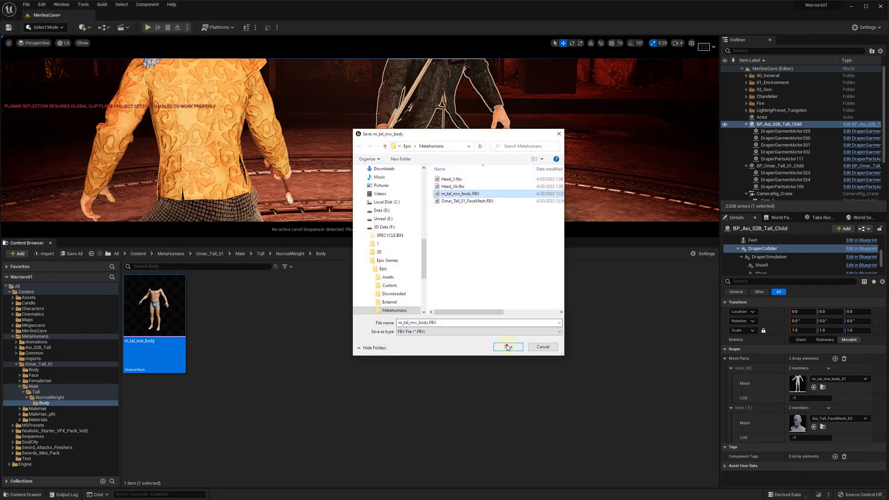
click(507, 347)
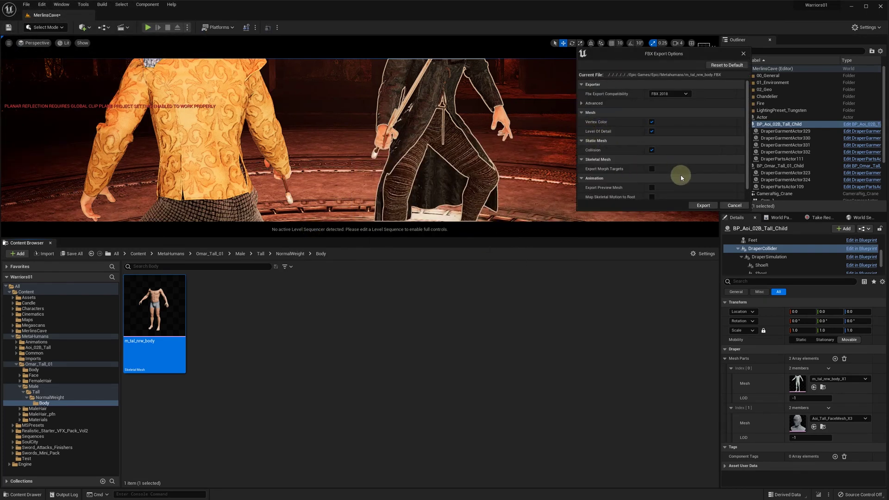
scroll(680, 174, down, 1)
click(703, 206)
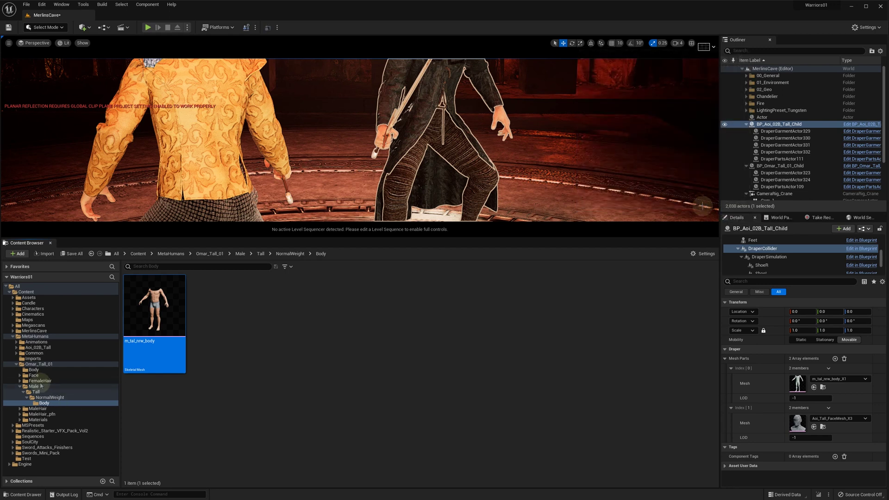
click(34, 375)
scroll(587, 385, down, 2)
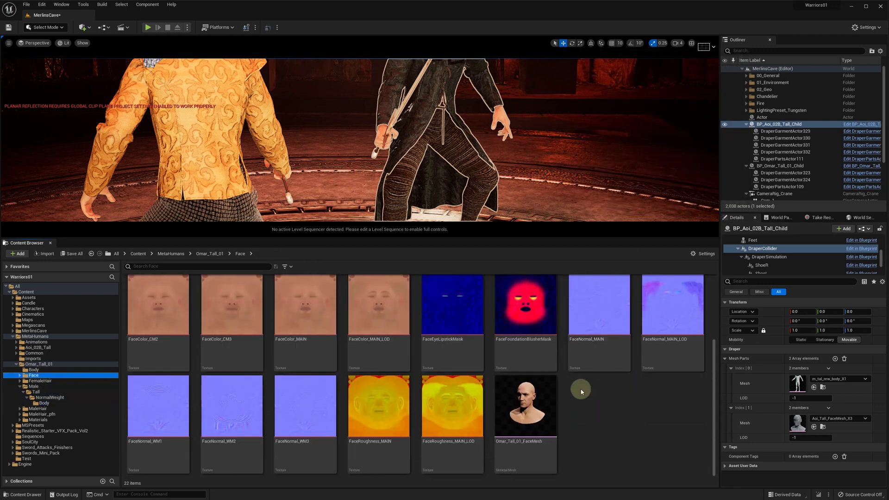
click(525, 406)
right_click(524, 405)
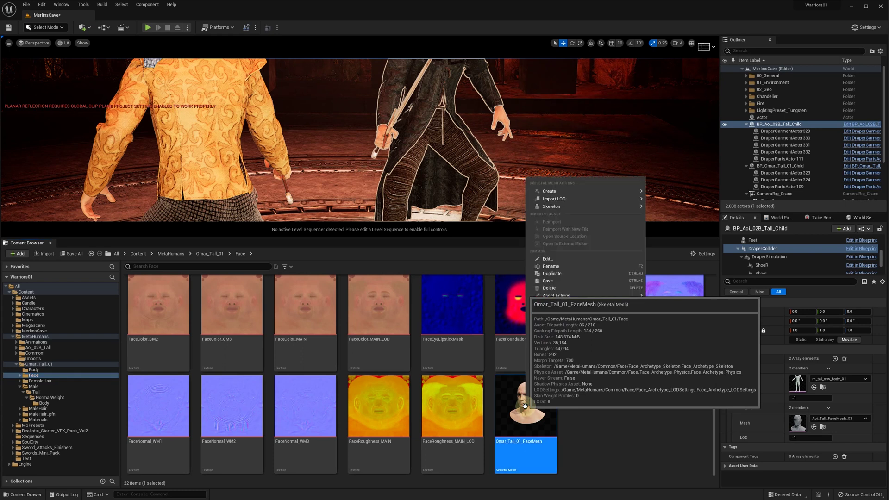
mouse_move(607, 296)
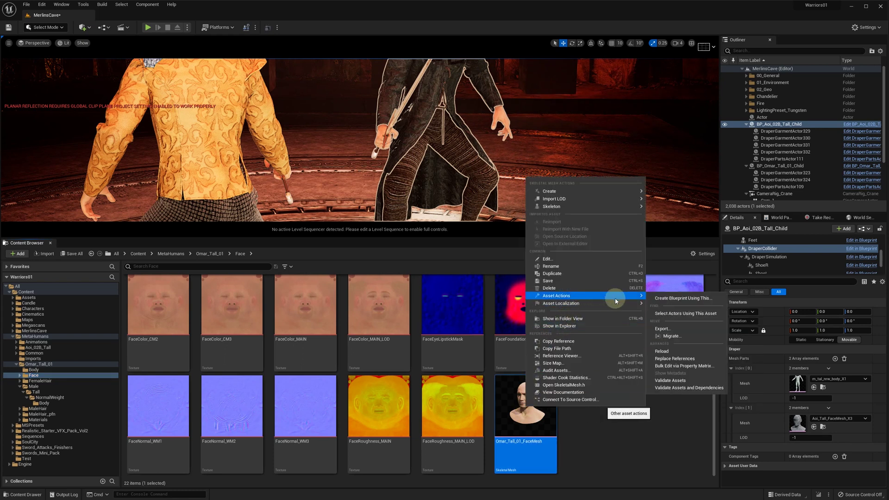
click(671, 328)
click(489, 202)
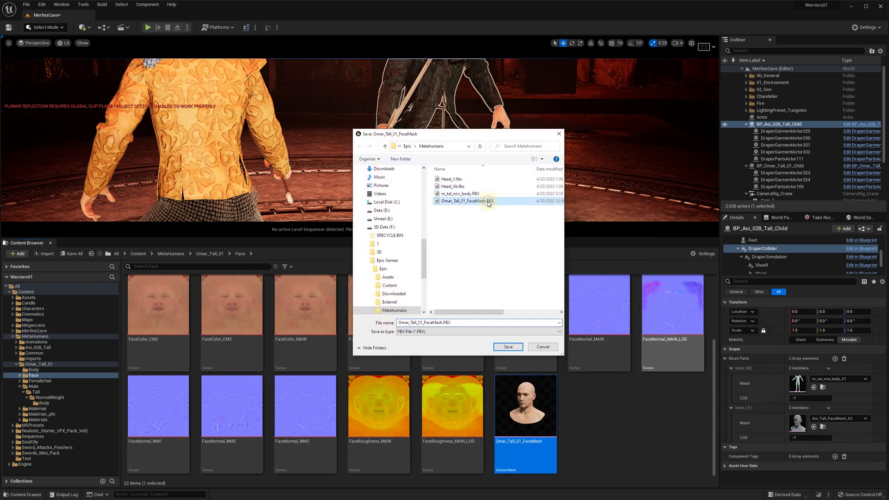
click(516, 349)
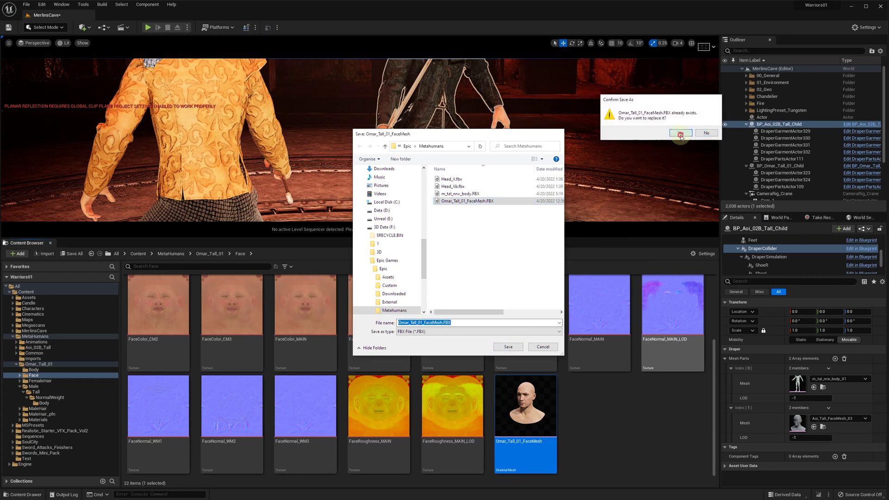
click(680, 133)
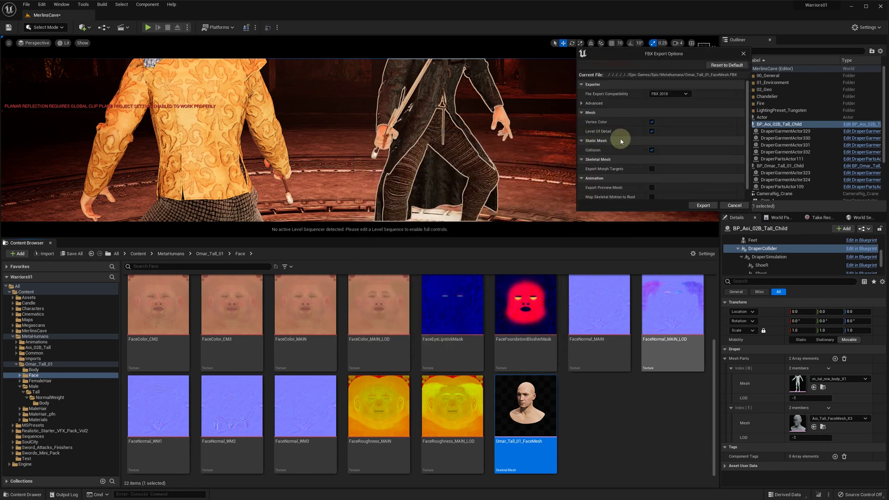
click(700, 205)
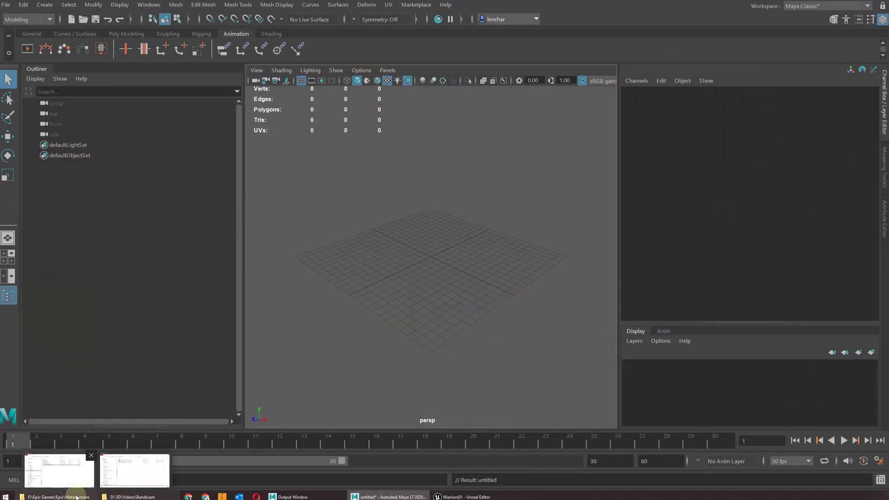
- Import Omar_Tall_01_FaceMesh.FBX from the Metahumans folder into the empty Maya scene and frame the whole model
click(55, 497)
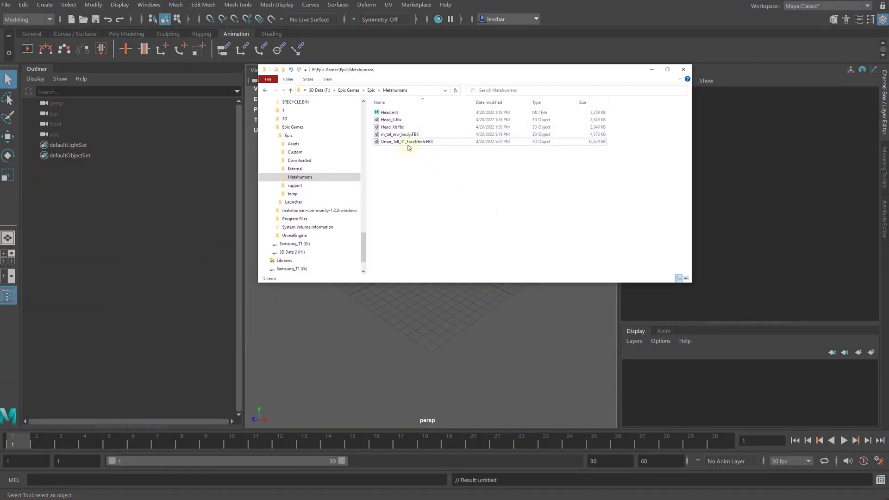
drag(406, 141, 429, 353)
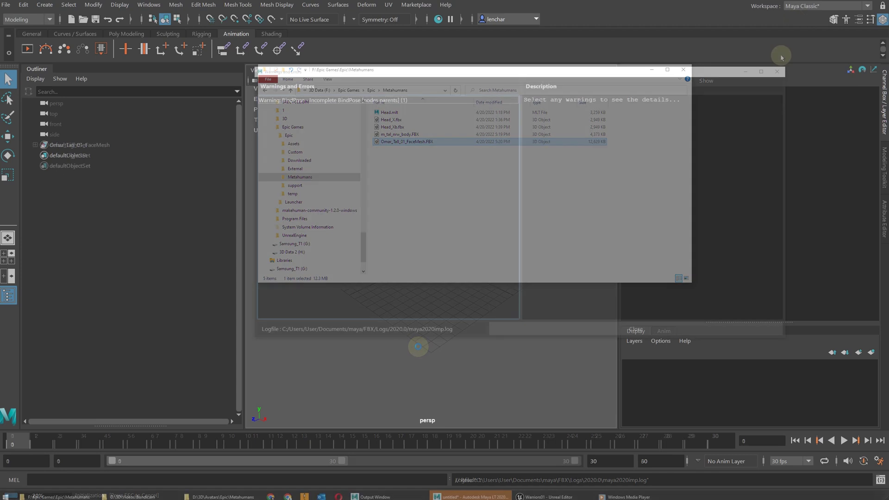
click(779, 71)
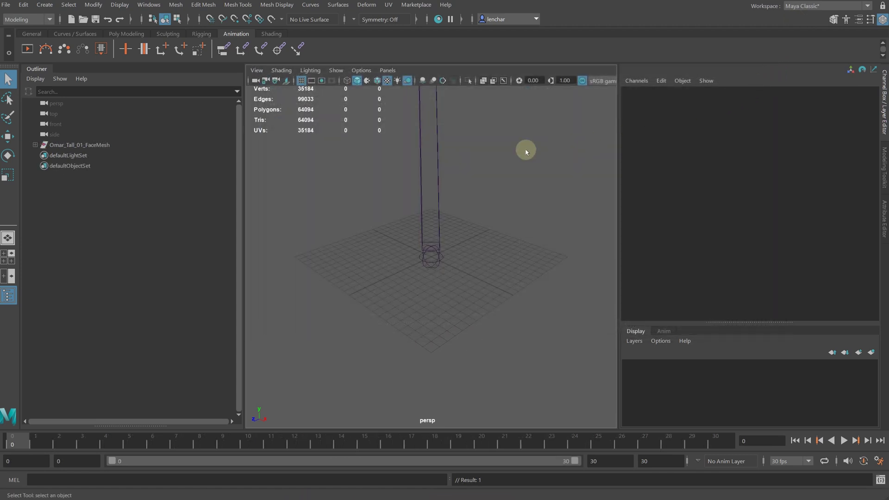
click(106, 145)
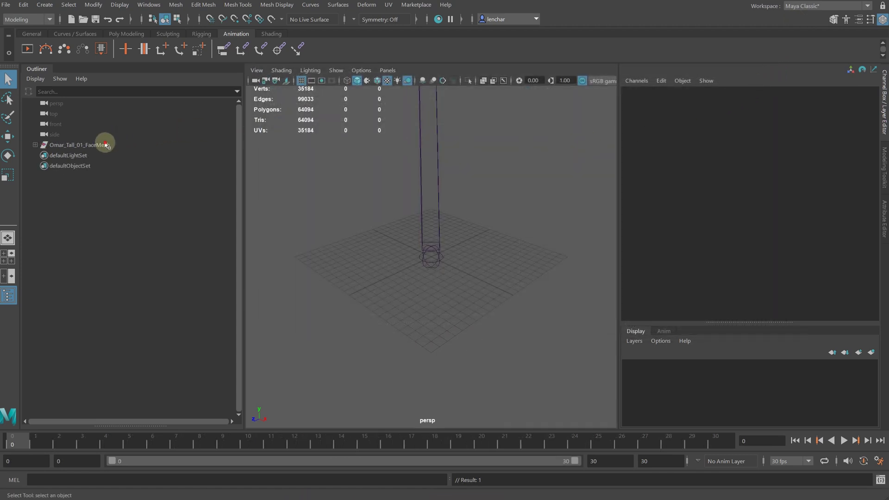
click(306, 191)
key(f)
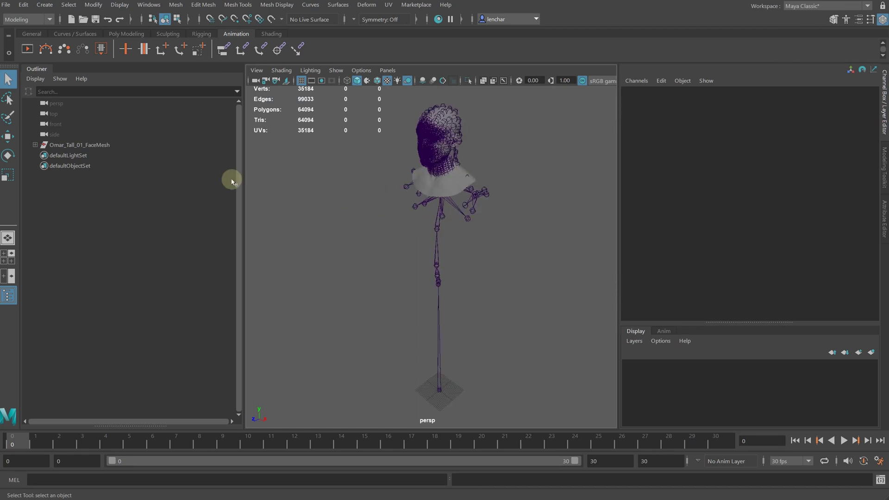
- Delete LOD0 to LOD2 and LOD4 to LOD7 from Omar_Tall_01_FaceMesh_LodGroup, keeping only LOD3
click(36, 145)
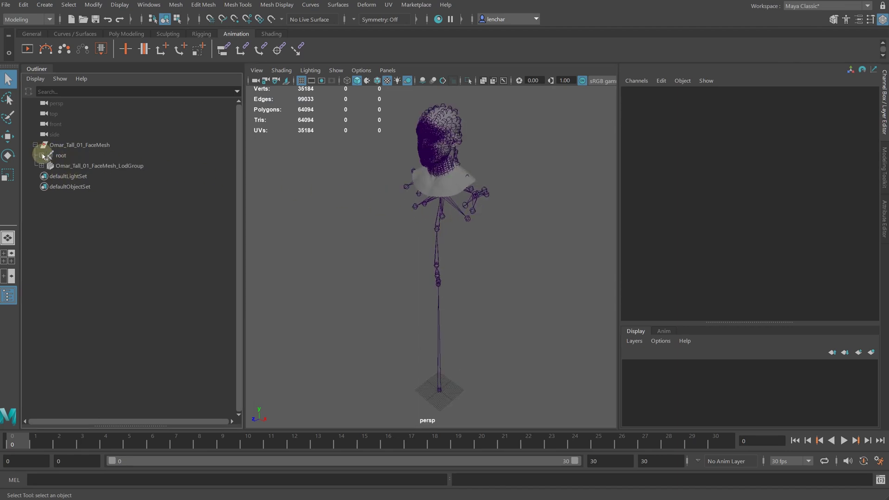
click(42, 166)
click(80, 176)
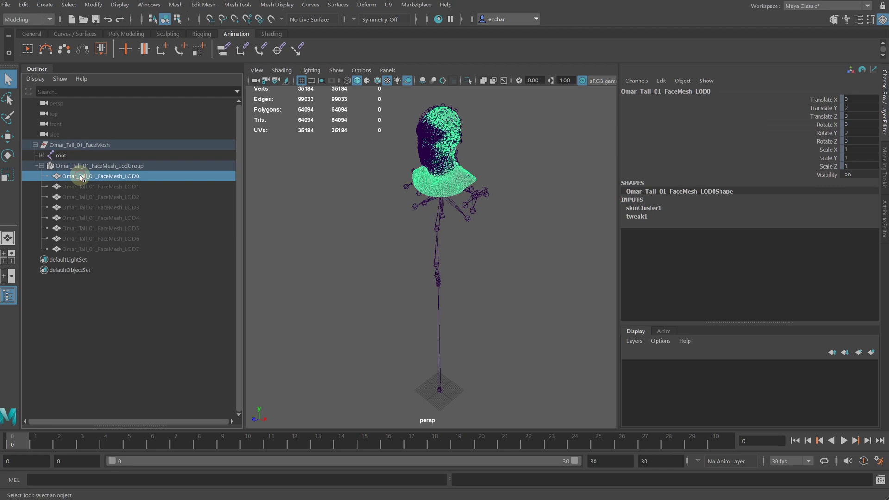
shift+click(117, 194)
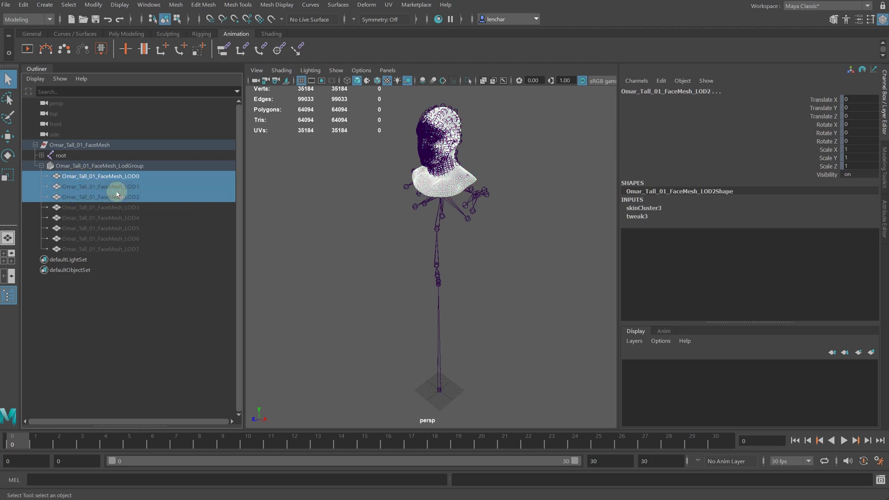
key(Delete)
click(132, 187)
shift+click(138, 218)
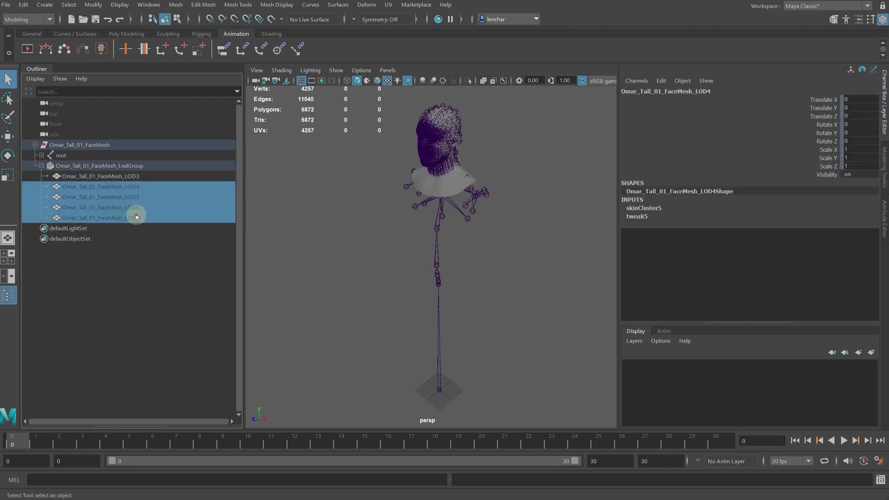
key(Delete)
- Disconnect Omar_Tall_01_FaceMesh_LodGroup from the Lod Visibility of Omar_Tall_01_FaceMesh_LOD3 in the Node Editor, and minimize the editor
click(75, 166)
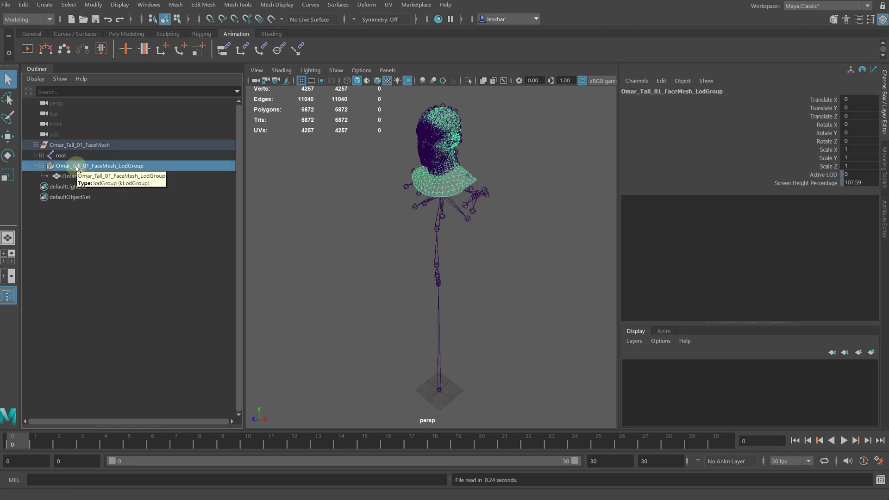
shift+click(80, 179)
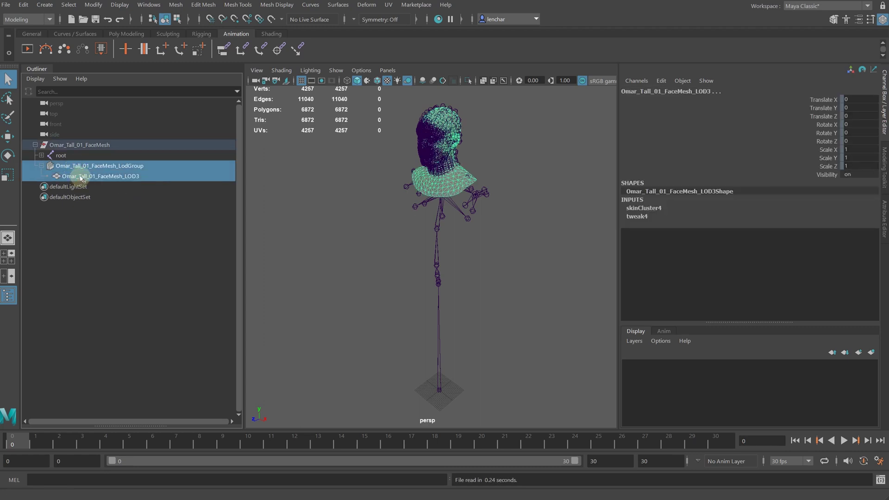
click(150, 5)
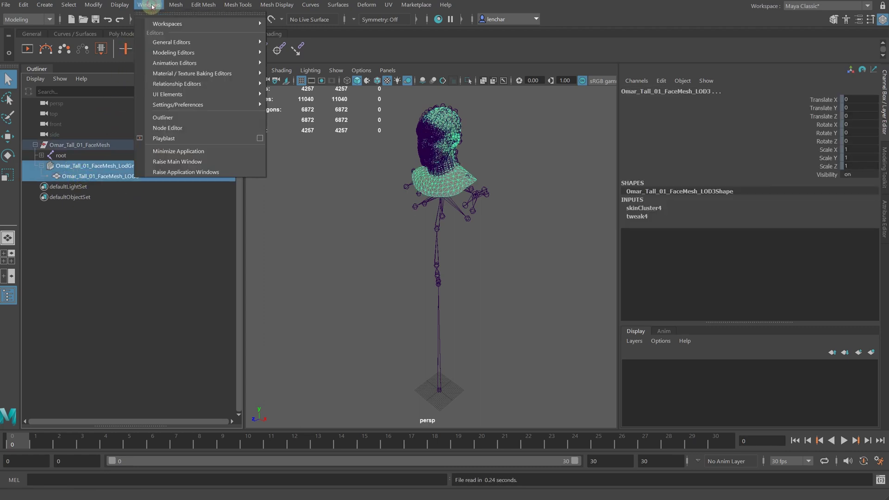
click(168, 128)
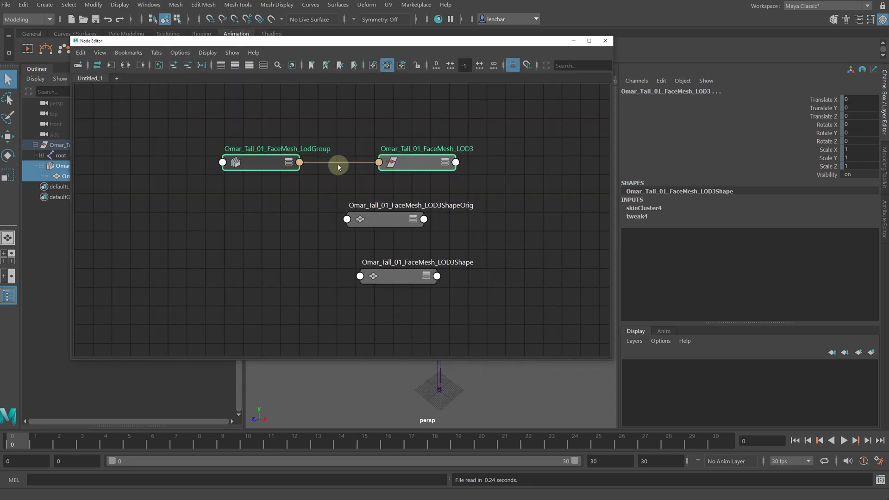
click(407, 167)
click(445, 163)
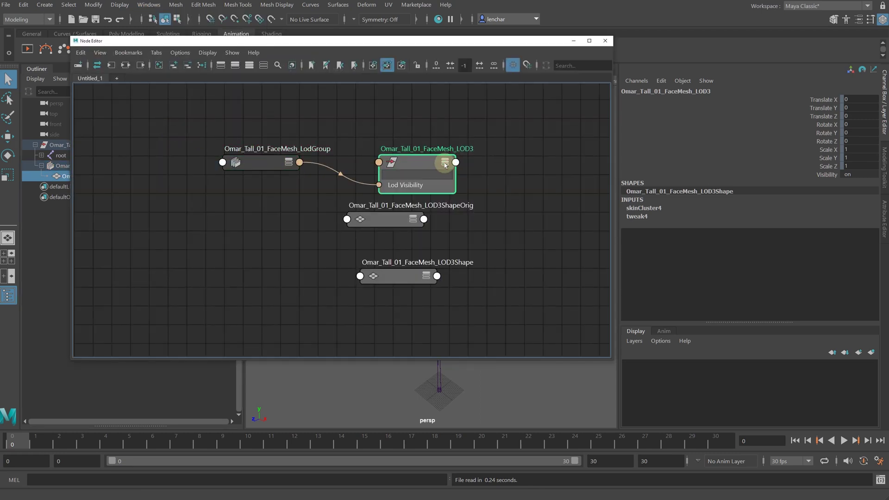
click(346, 179)
key(Delete)
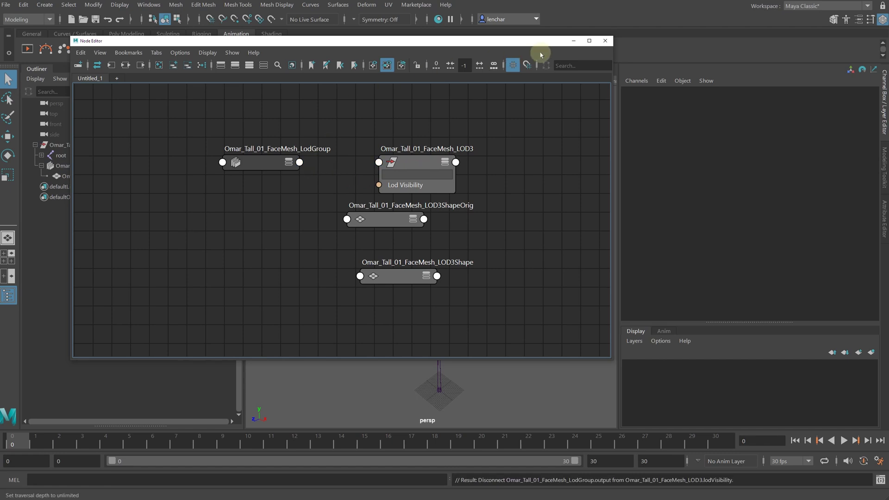
click(574, 41)
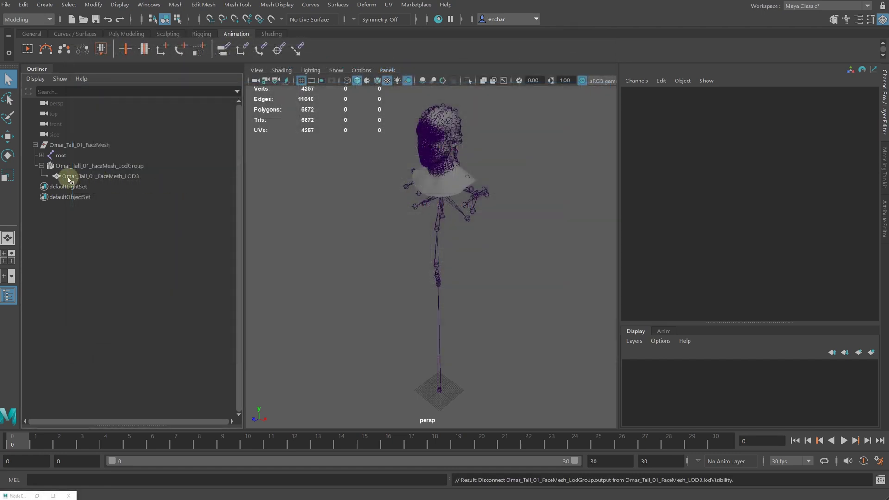
click(69, 179)
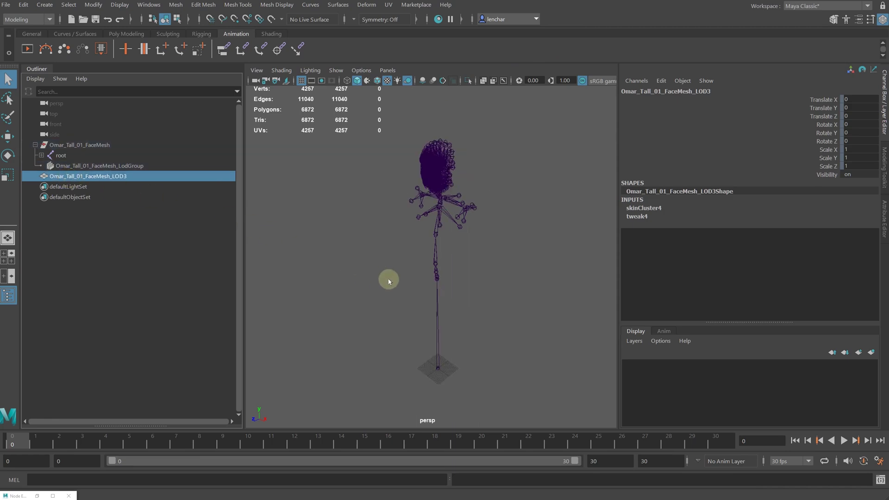
key(shift+p)
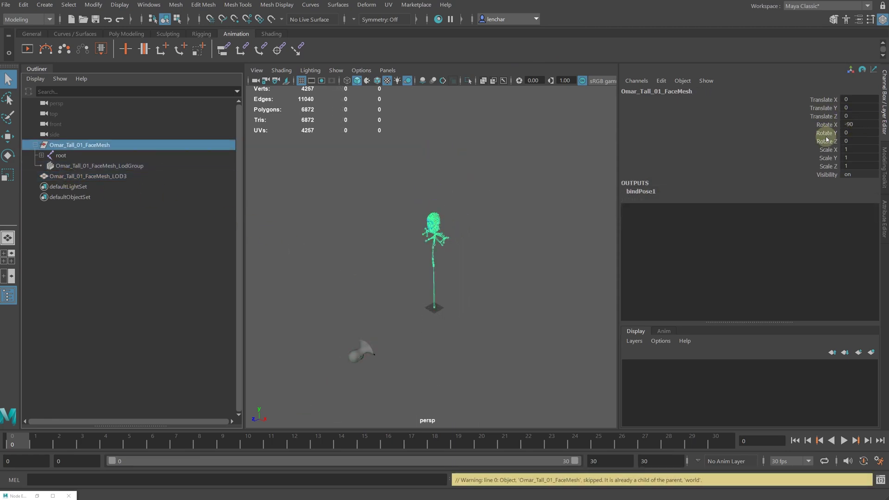
key(ctrl+z)
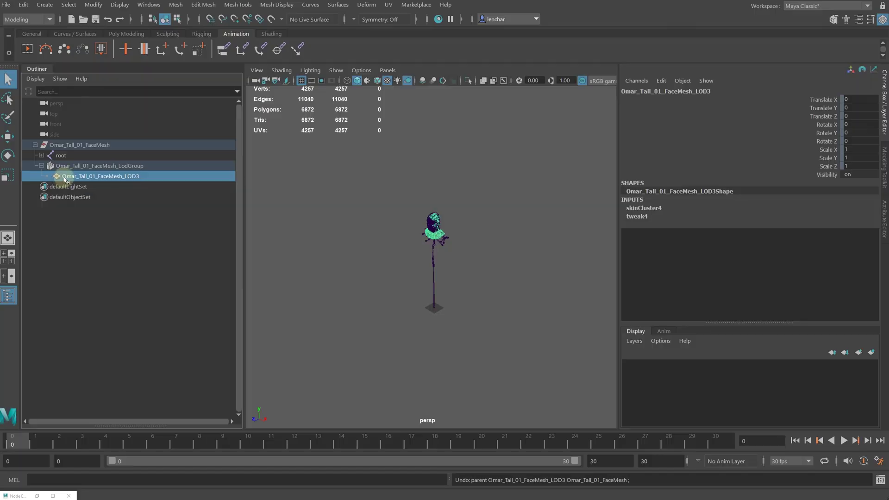
- Reparent Omar_Tall_01_FaceMesh_LOD3 directly under Omar_Tall_01_FaceMesh and delete the emptied LodGroup
drag(58, 172, 62, 149)
click(65, 166)
key(Delete)
- Unparent the root joint from Omar_Tall_01_FaceMesh and select the Omar_Tall_01_FaceMesh group
click(61, 156)
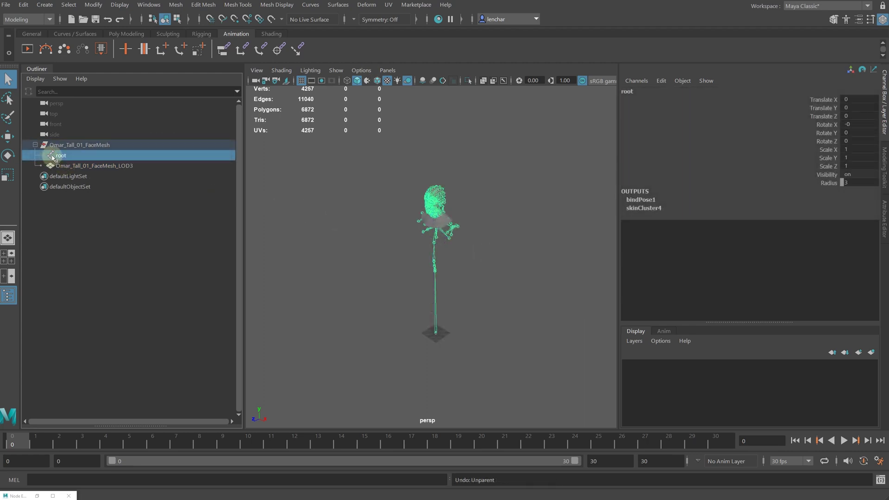
key(shift+p)
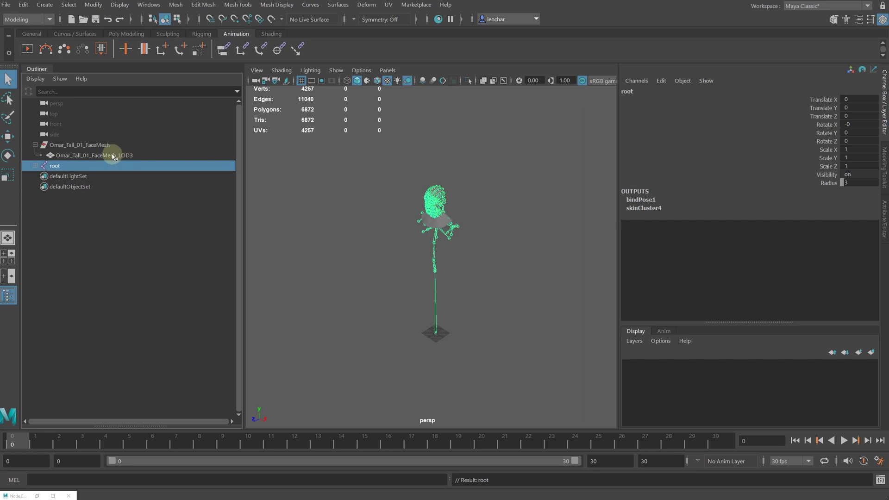
click(81, 145)
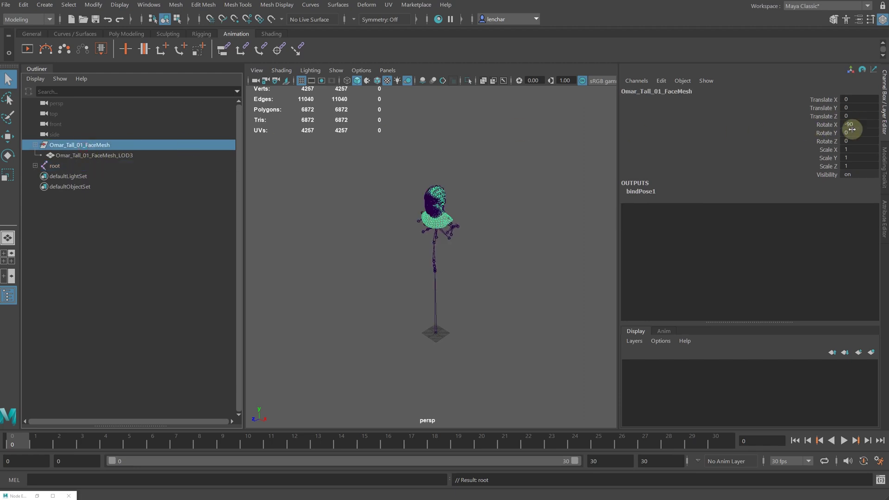
- Duplicate Omar_Tall_01_FaceMesh_LOD3 and rename the copy Omar_Tall_01_FaceMesh_LOD3_B
click(68, 156)
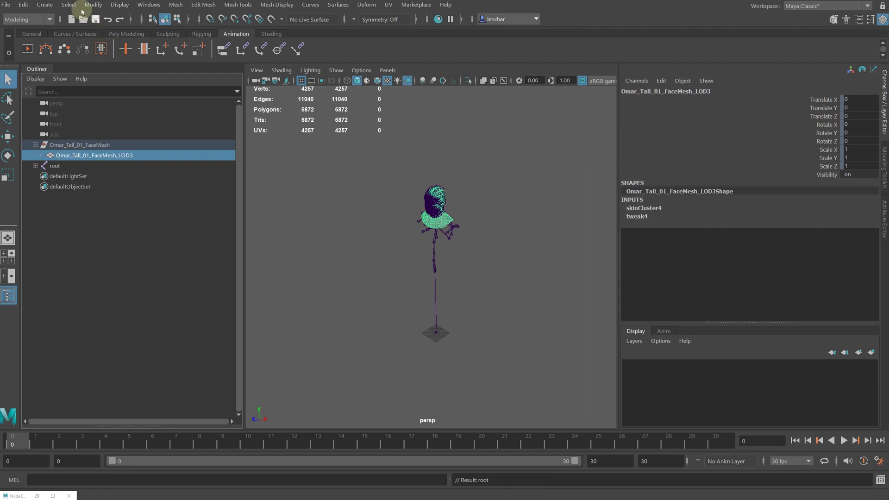
click(24, 5)
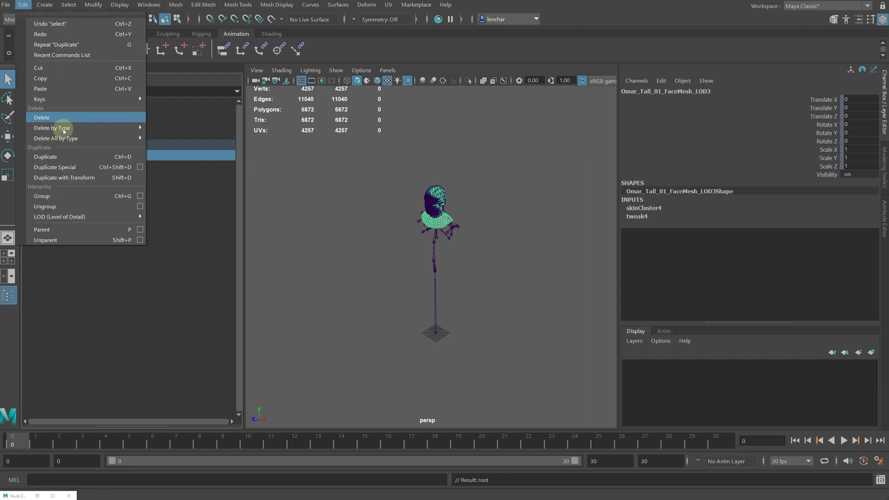
click(64, 158)
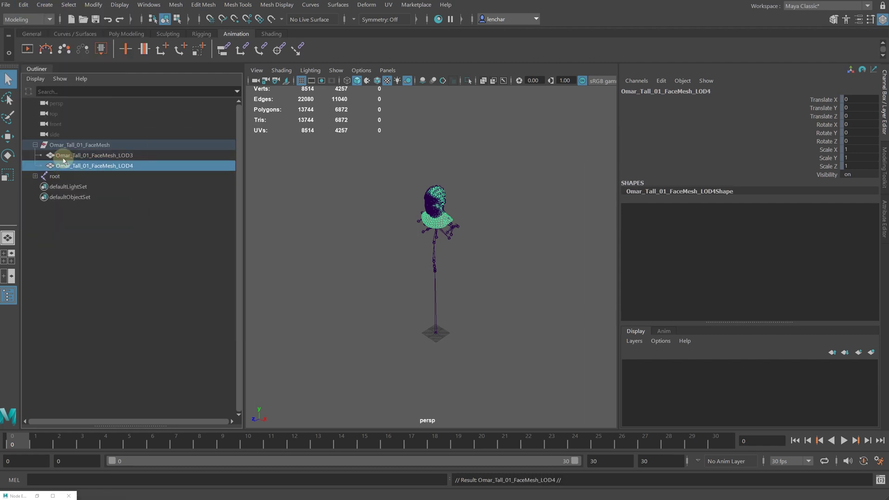
double_click(131, 167)
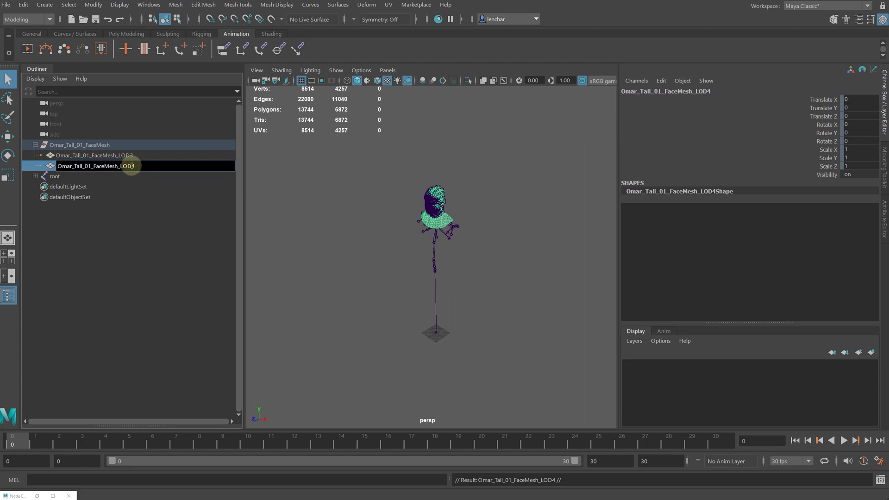
text(Omar_Tall_01_FaceMesh_LOD3_B)
key(Return)
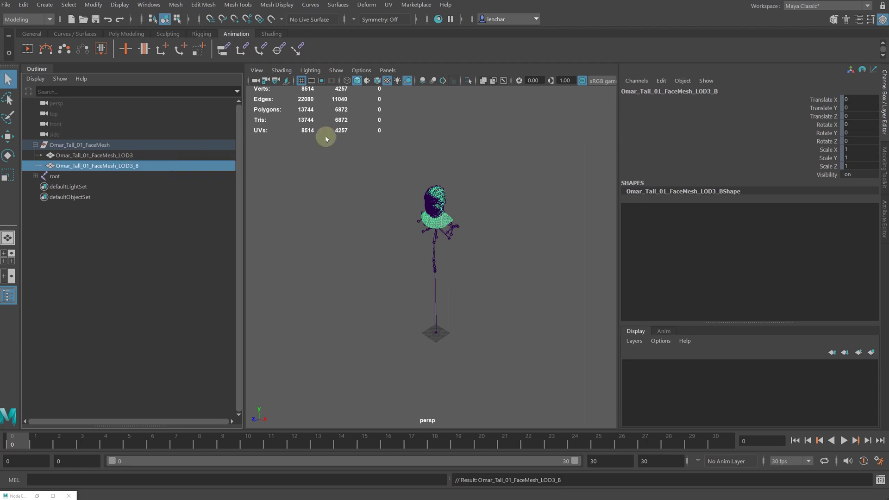
- Unlock the translate, rotate and scale channels of Omar_Tall_01_FaceMesh_LOD3_B and unparent it to the world
click(822, 102)
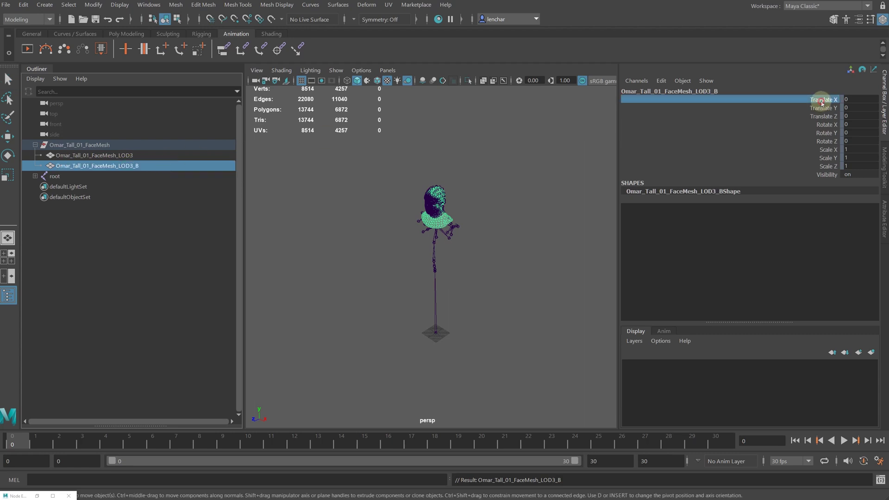
shift+click(831, 167)
right_click(831, 167)
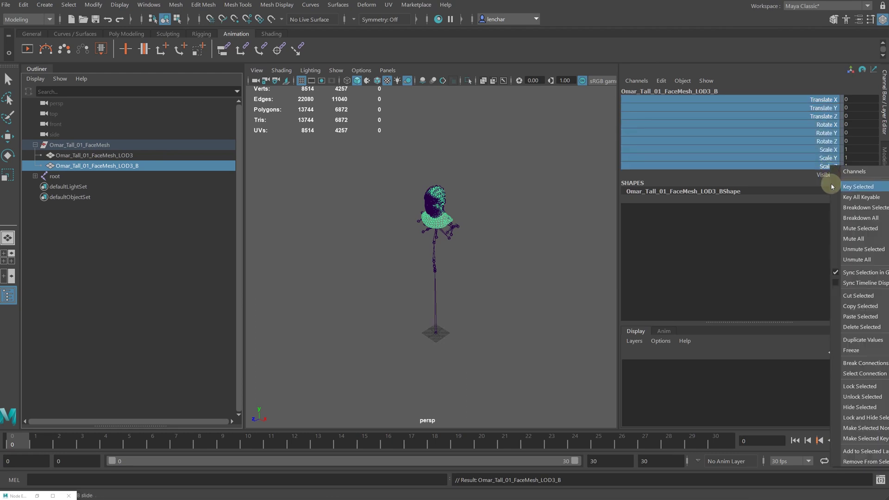
click(849, 393)
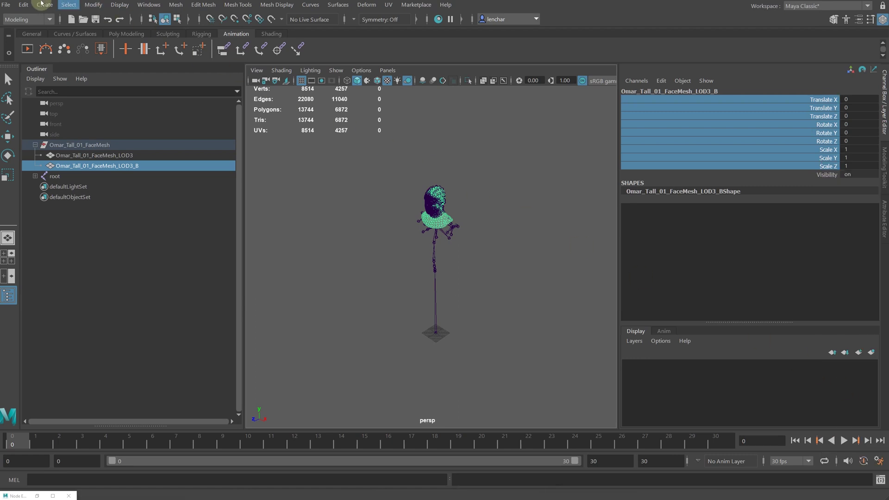
click(24, 5)
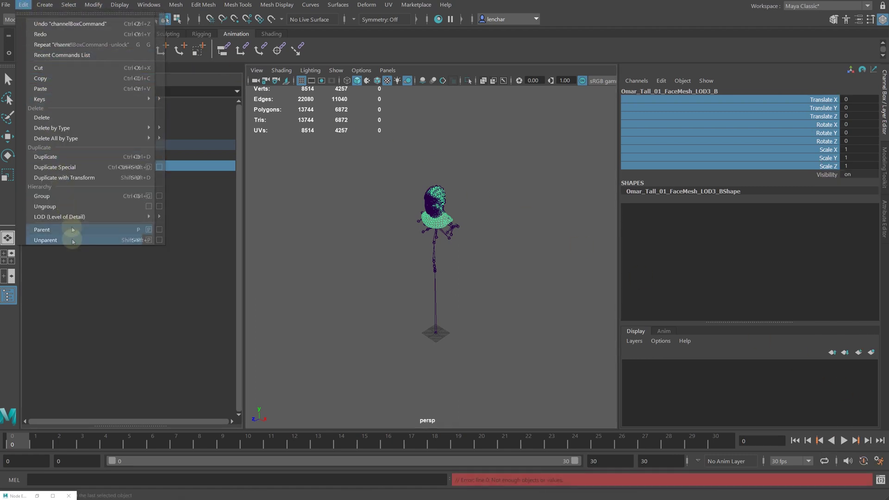
click(69, 239)
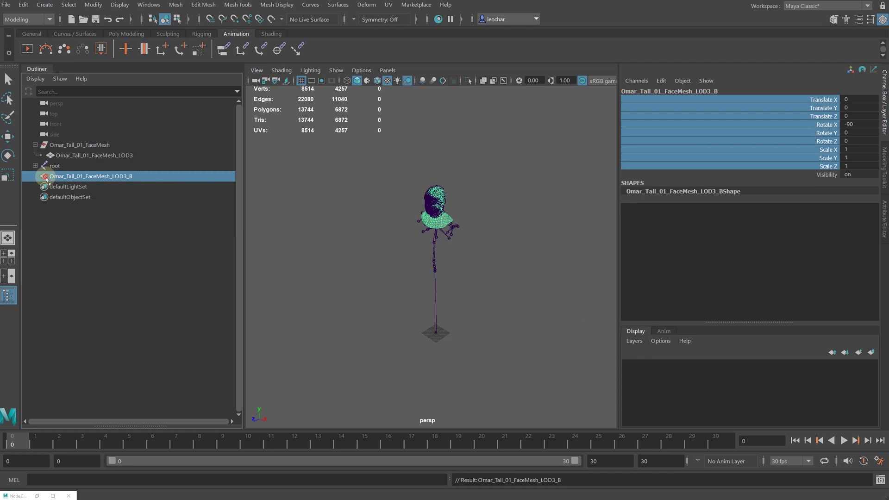
key(q)
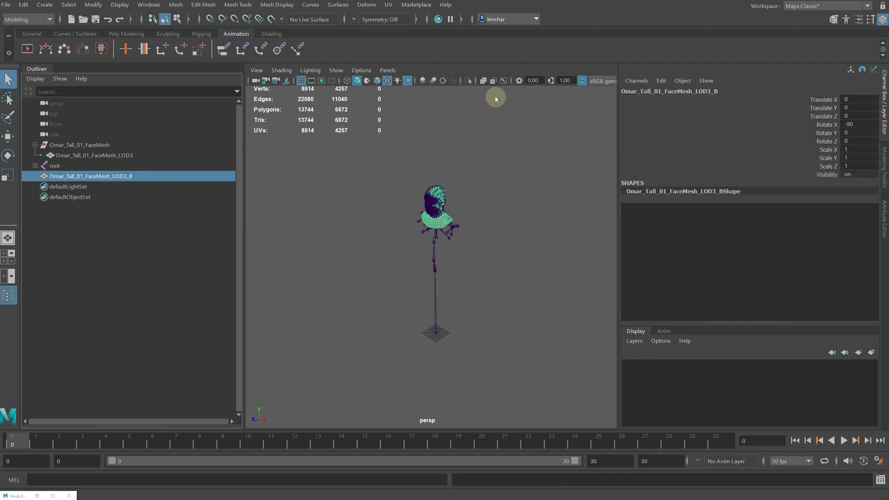
- Freeze the rotation of Omar_Tall_01_FaceMesh_LOD3_B
right_click(829, 125)
mouse_move(801, 308)
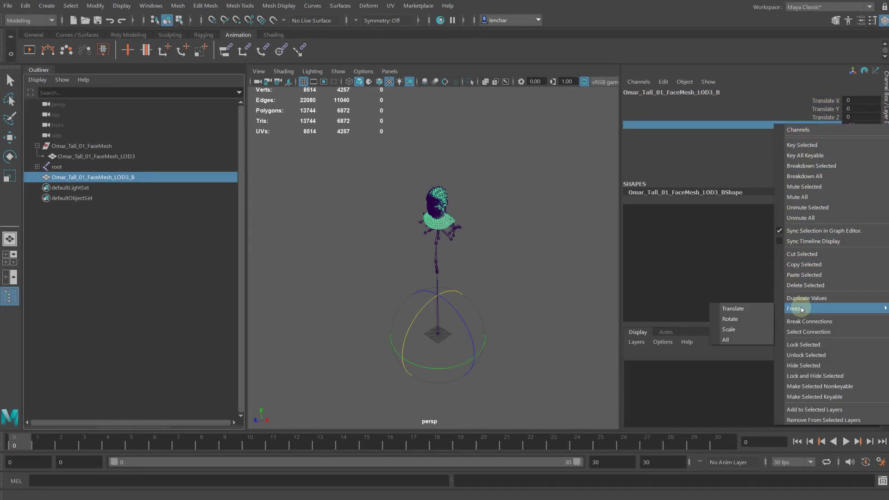
click(748, 319)
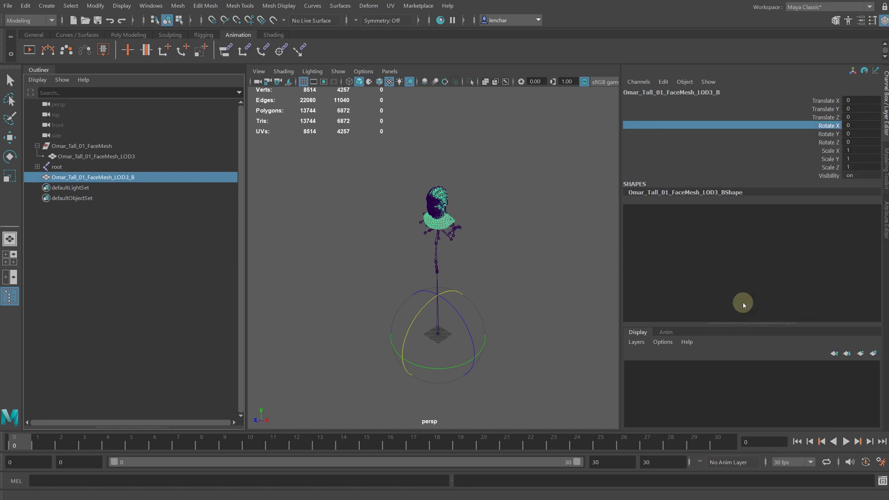
click(116, 156)
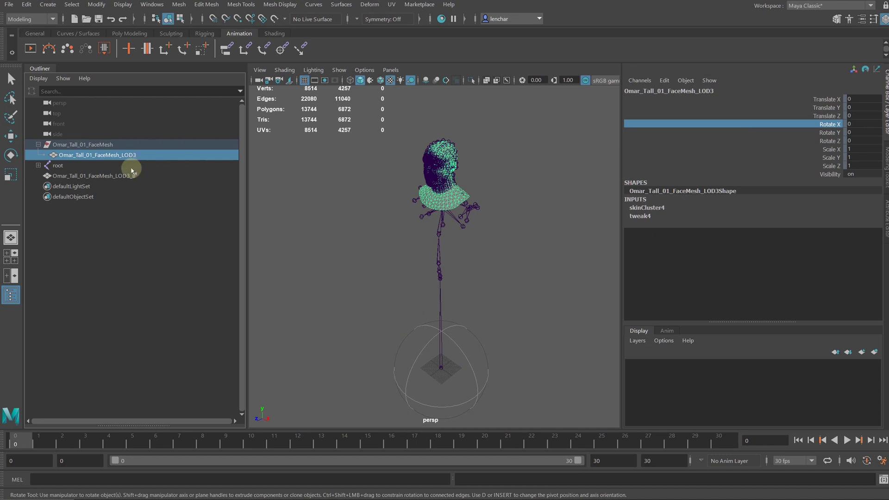
click(89, 176)
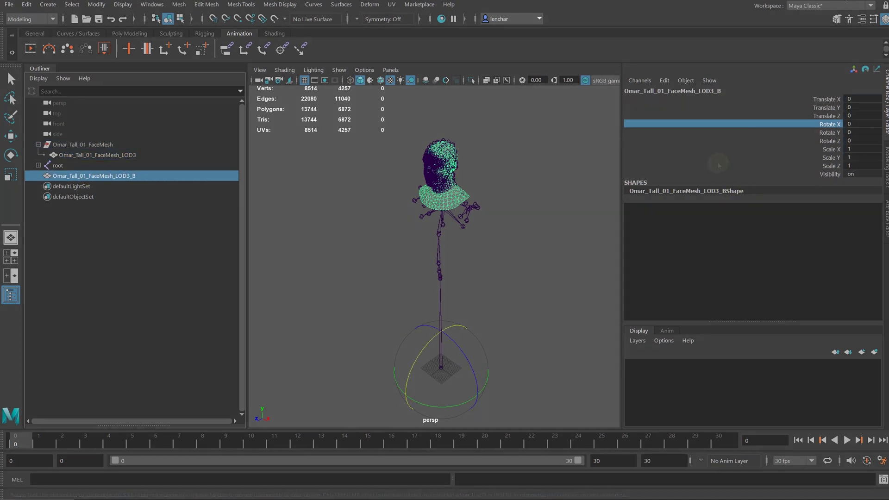
key(q)
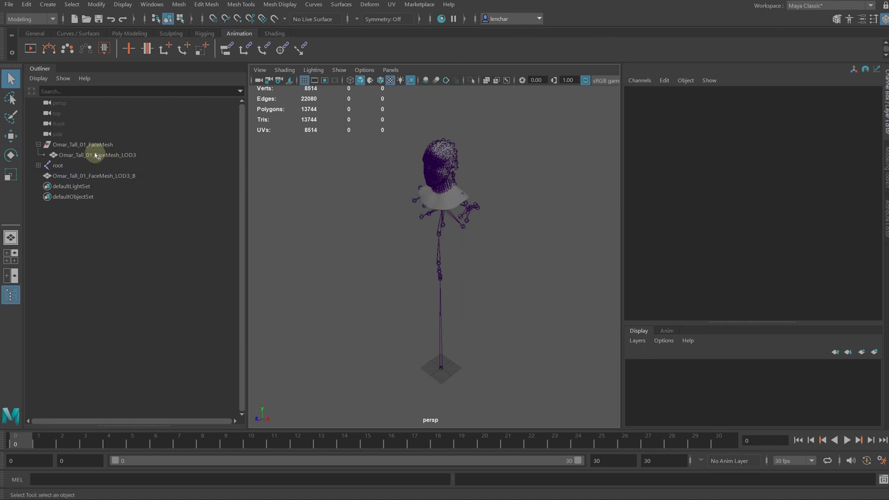
- Hide the Omar_Tall_01_FaceMesh group and the root skeleton, and collapse the group in the Outliner
click(81, 147)
key(h)
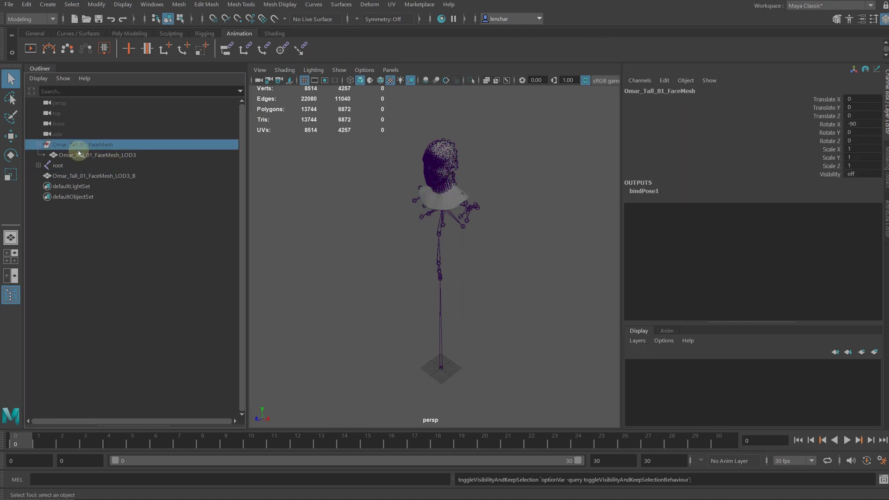
click(77, 165)
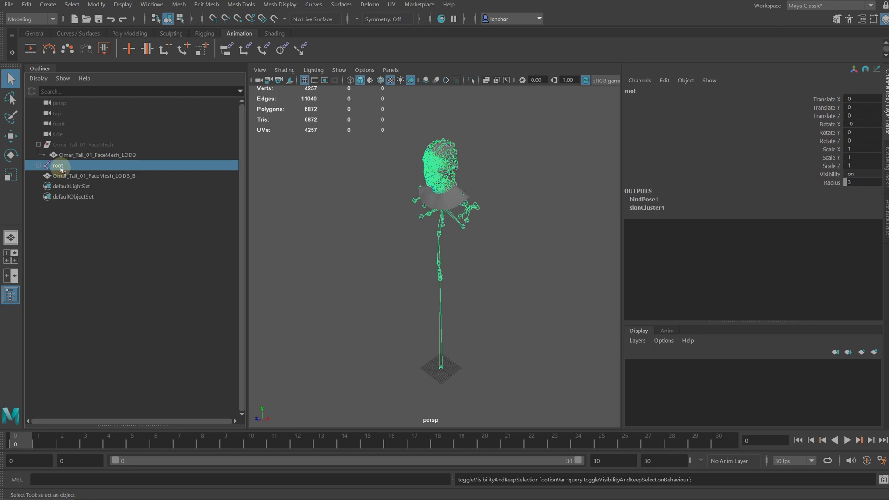
key(h)
click(127, 178)
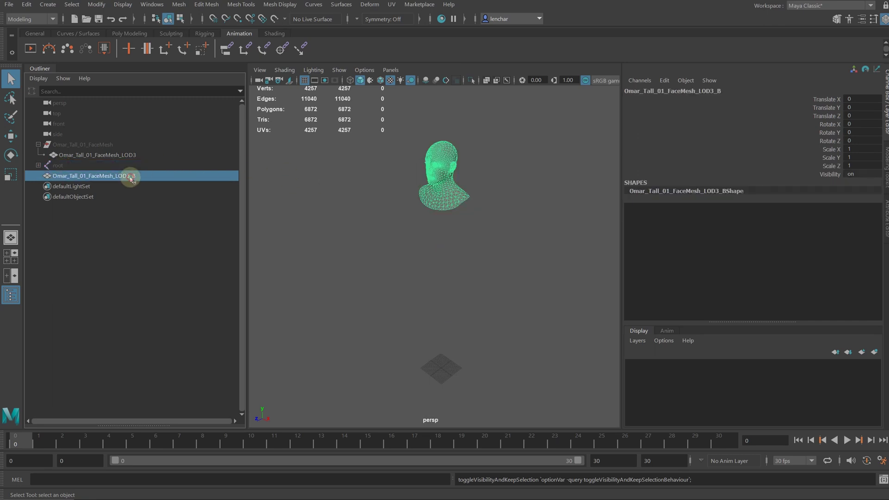
click(38, 144)
- Cut the faces around the character's right ear on the head mesh and delete the detached ear
key(f)
right_drag(530, 246, 517, 247)
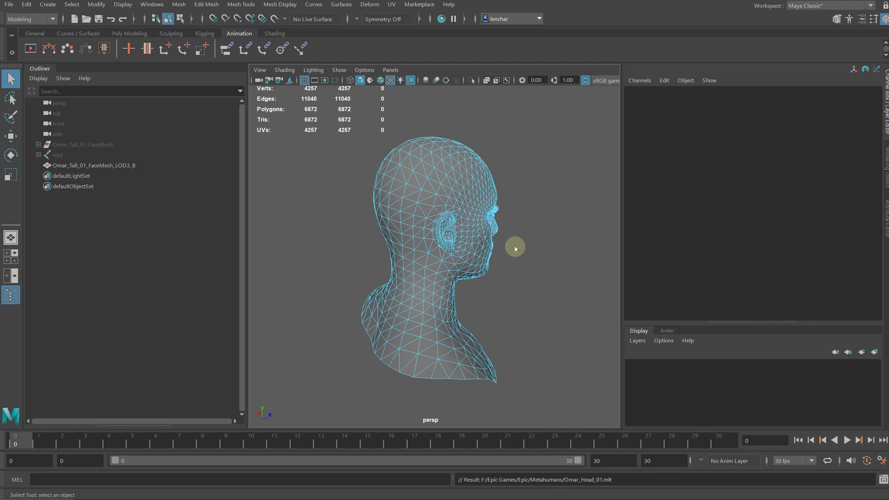
scroll(446, 231, up, 8)
click(407, 231)
shift+click(407, 224)
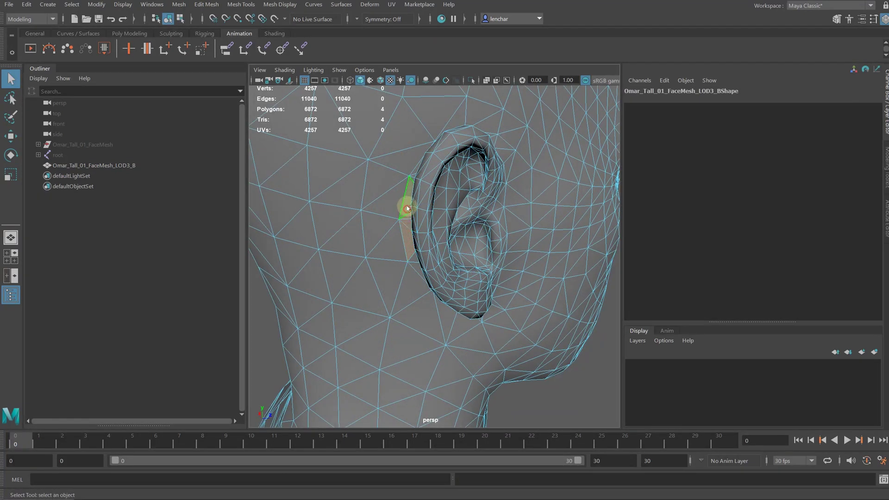
mouse_move(407, 204)
alt+mouse_down()
mouse_move(571, 168)
mouse_move(424, 205)
alt+mouse_up()
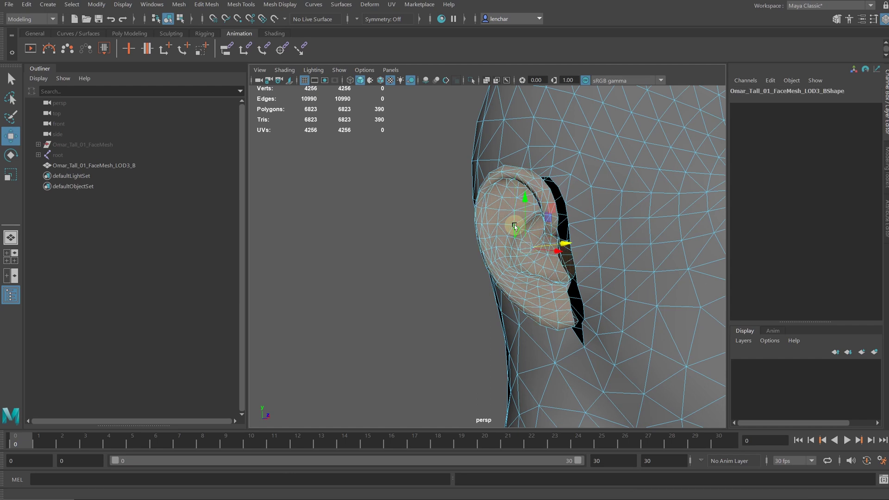
key(Delete)
- Delete the connecting faces around the character's left ear, growing the face selection, and remove the detached ear shell
scroll(525, 224, down, 10)
key(q)
alt+drag(522, 222, 577, 246)
click(578, 246)
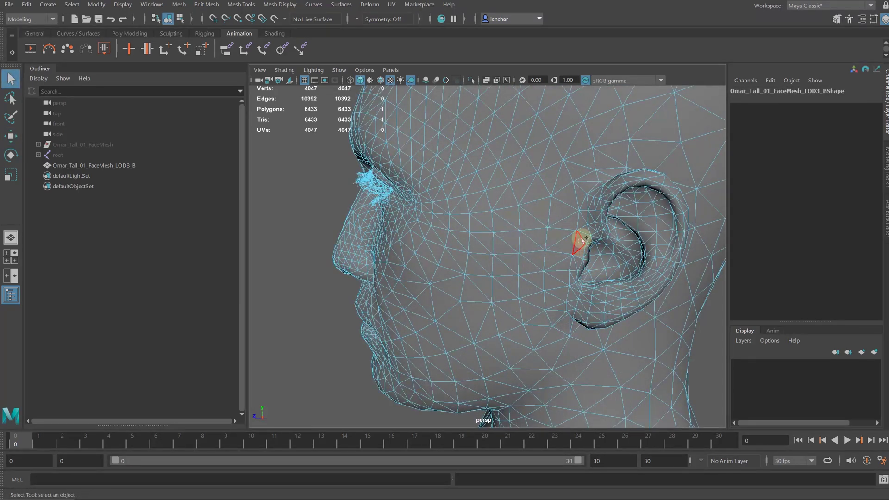
key(shift+period)
alt+drag(587, 216, 557, 240)
key(Delete)
click(479, 220)
double_click(479, 220)
key(Delete)
- Separate Omar_Tall_01_FaceMesh_LOD3_B into its individual polygon shells
alt+drag(482, 264, 438, 190)
click(438, 190)
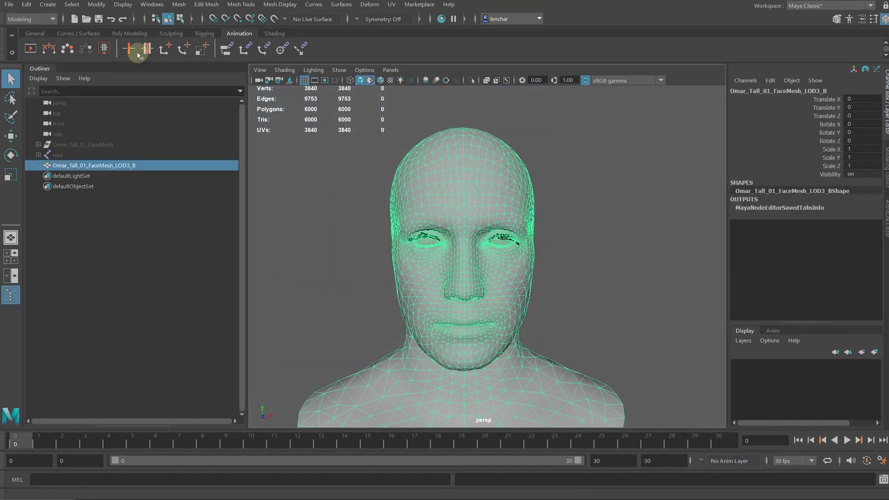
click(178, 4)
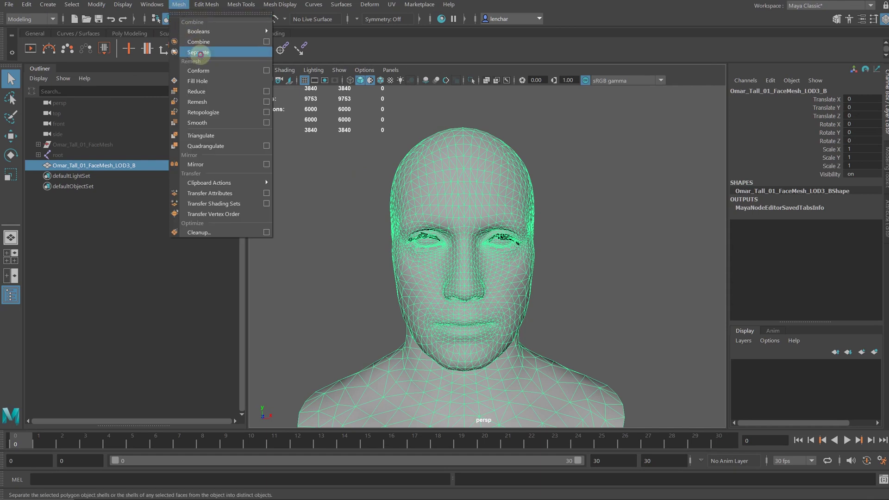
click(199, 52)
- Delete all separated pieces from polySurface2 through transform1, keeping only the head shell polySurface1
click(81, 176)
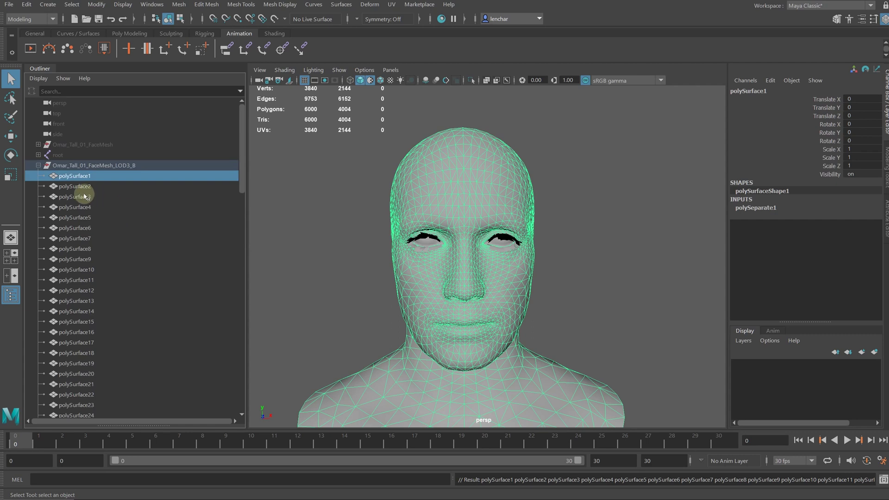
click(70, 186)
drag(242, 183, 252, 405)
shift+click(90, 383)
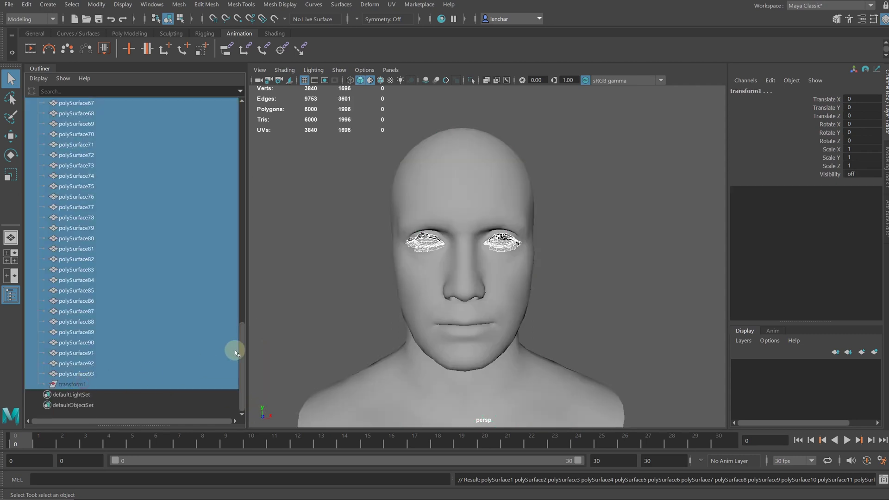
key(Delete)
- Copy the Omar_Tall_01_FaceMesh_LOD3_B group's name, unparent polySurface1 from it, and delete the empty group
double_click(65, 167)
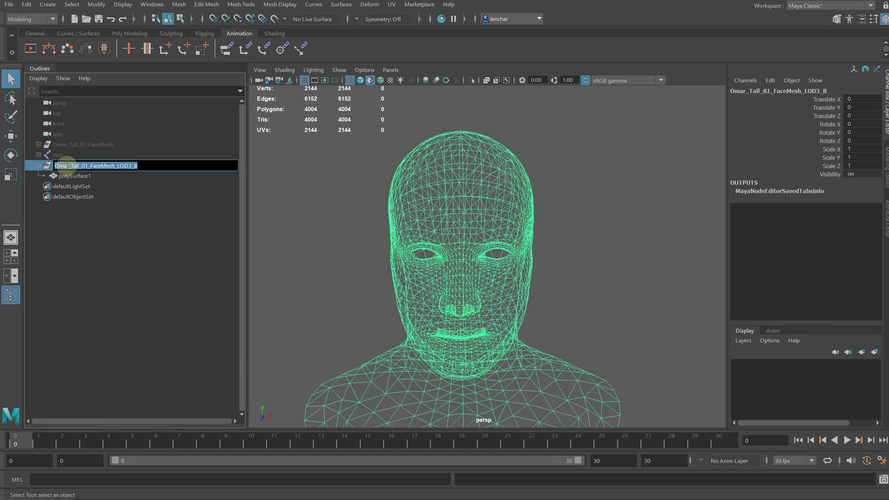
click(66, 176)
key(shift+p)
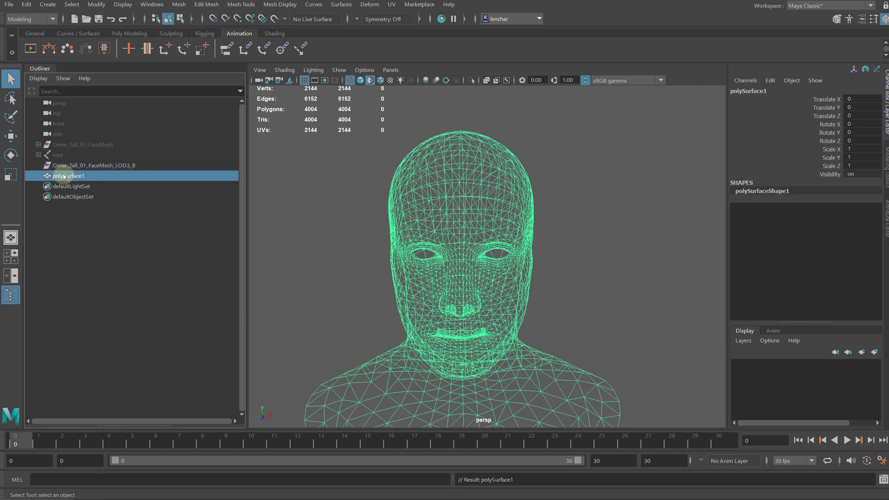
click(67, 167)
key(Delete)
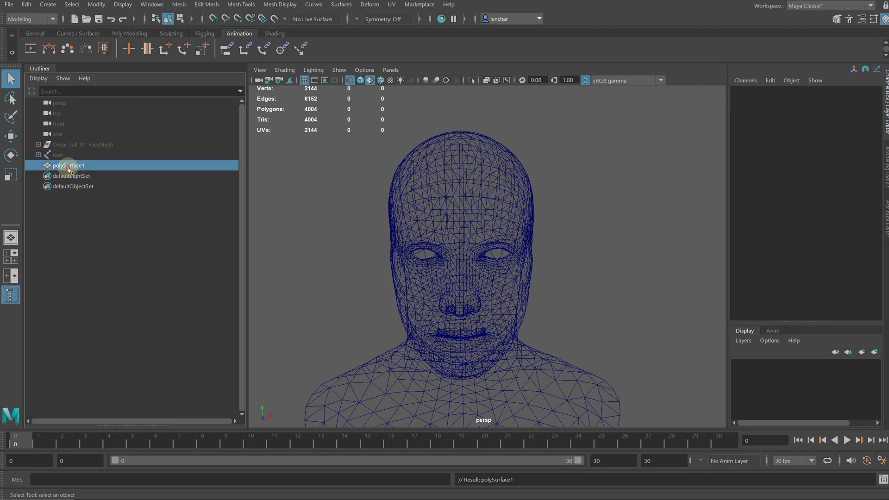
- Rename polySurface1 to Omar_Tall_01_FaceMesh_LOD3_B and display it smooth shaded
double_click(67, 167)
key(Return)
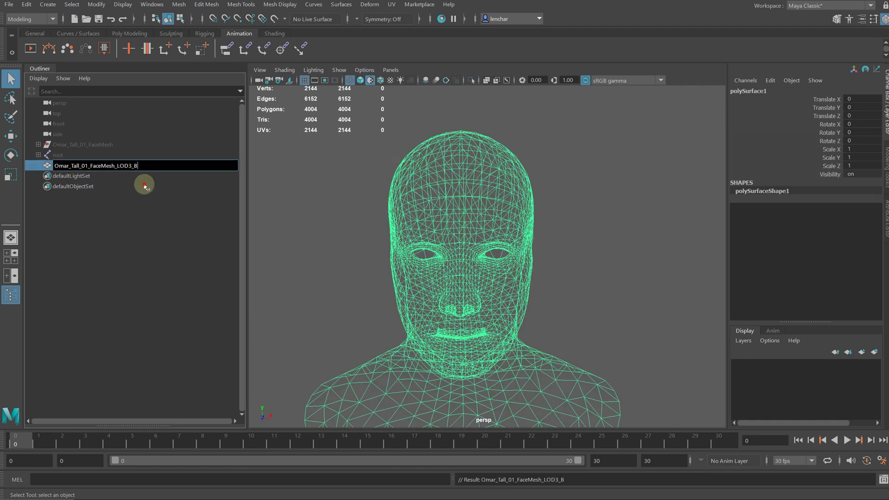
key(5)
click(565, 317)
- Delete the eye, mouth and nose faces from the head mesh, including the detached nose shell
scroll(563, 334, up, 3)
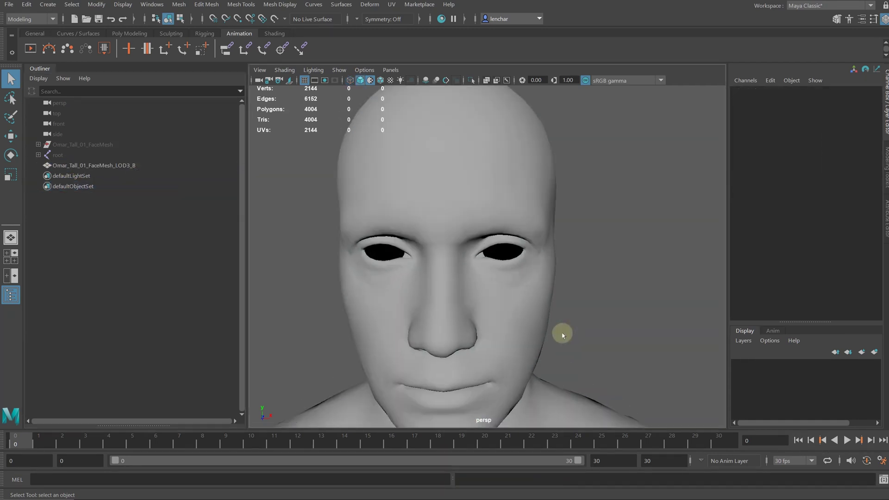
right_click(606, 301)
click(540, 303)
right_click(625, 292)
click(623, 247)
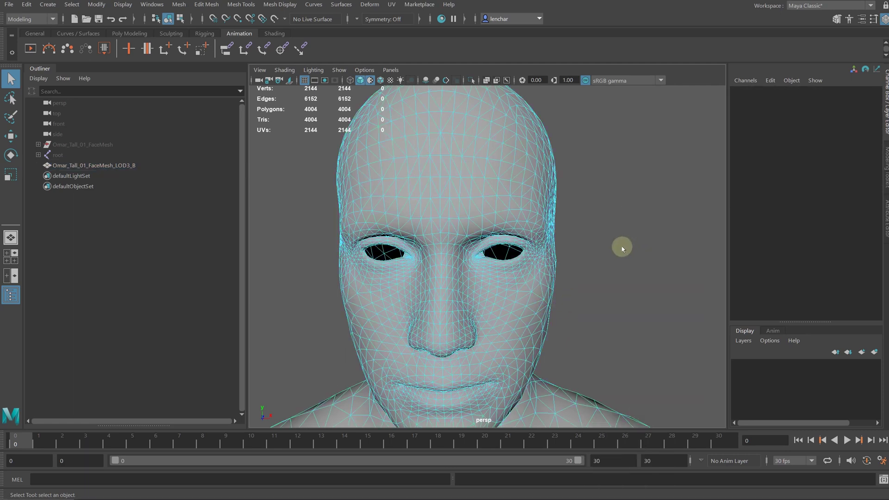
alt+middle_drag(619, 287, 621, 173)
scroll(627, 194, up, 5)
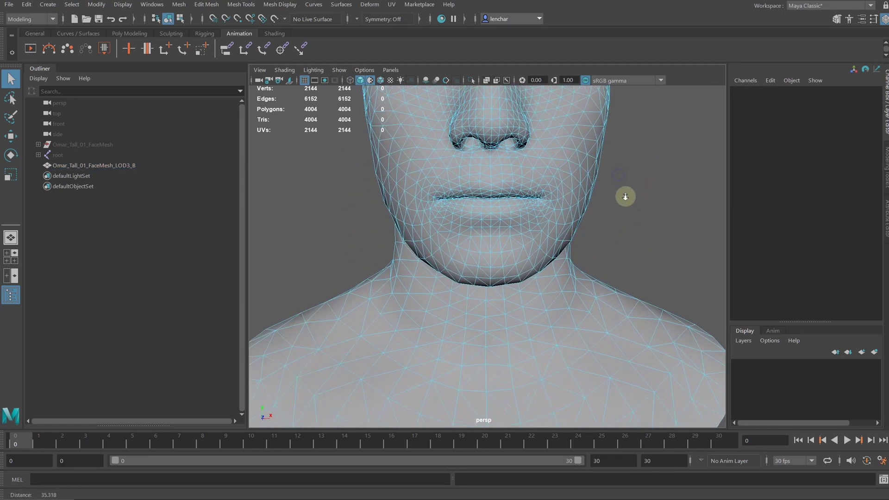
click(471, 113)
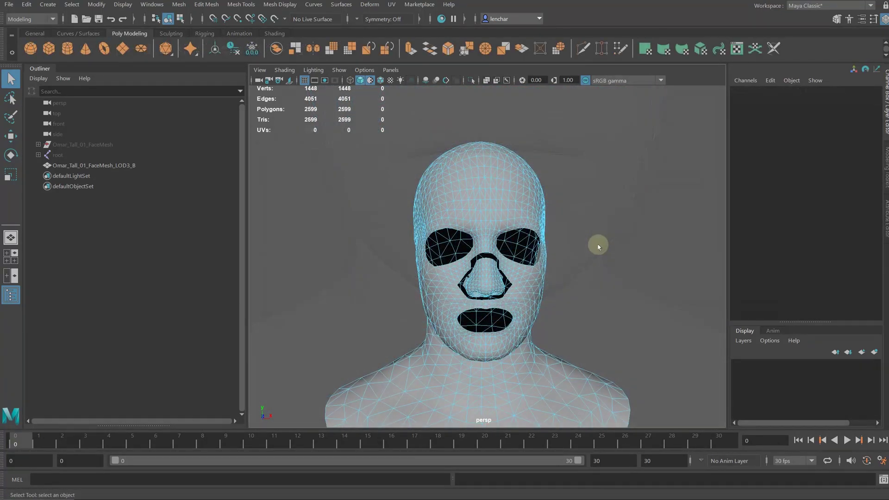
click(490, 284)
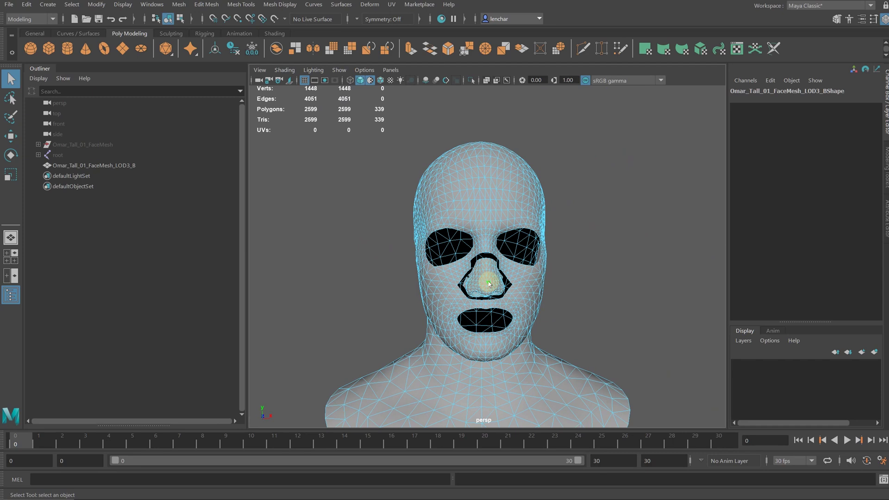
key(Delete)
- Fill all the open holes in the head mesh with Fill Hole
key(F8)
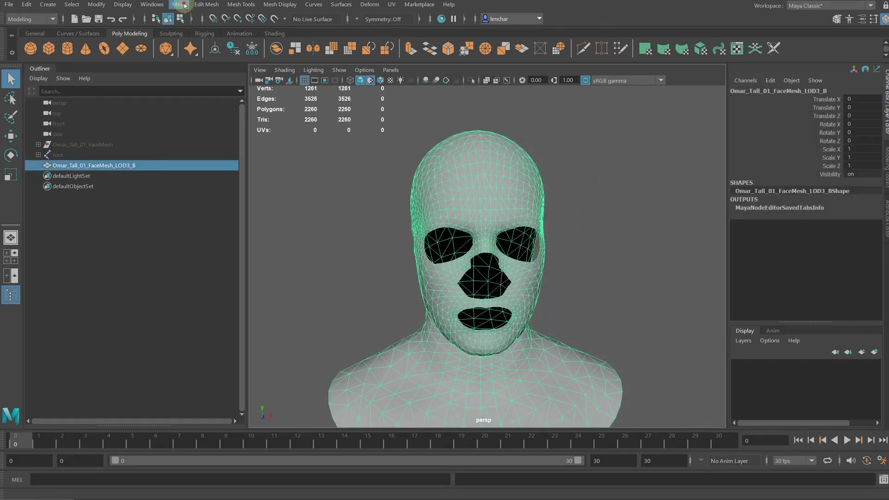
click(180, 4)
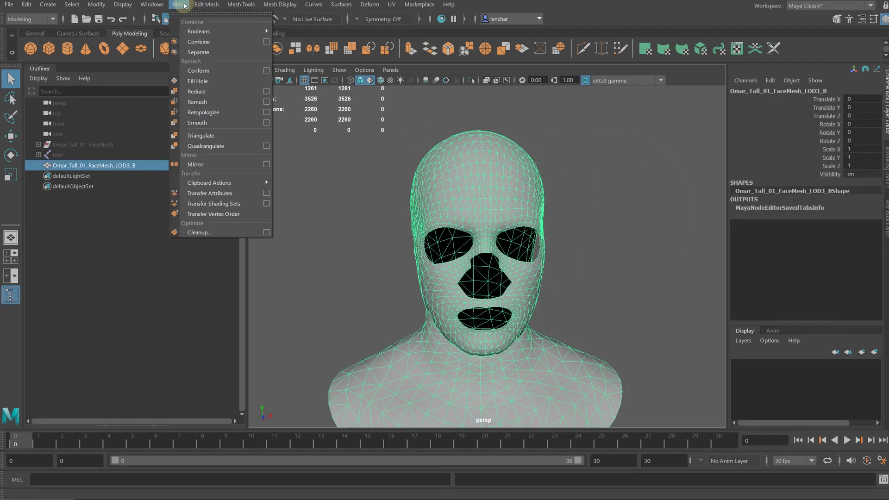
click(206, 80)
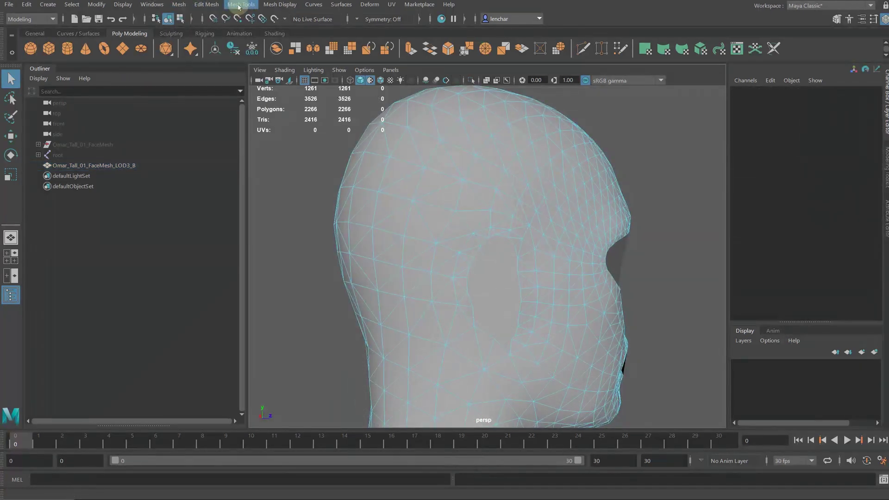
- Divide the filled ear area with Multi-Cut edges running between opposite vertices of its border
click(239, 5)
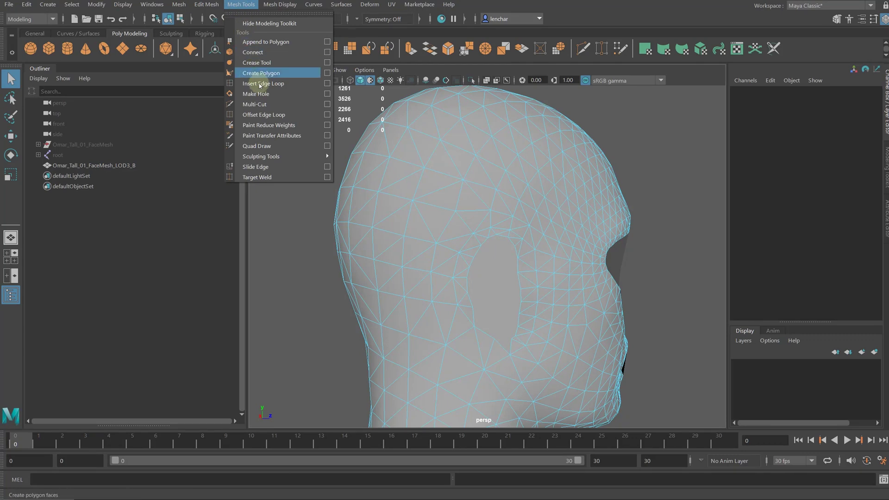
click(265, 107)
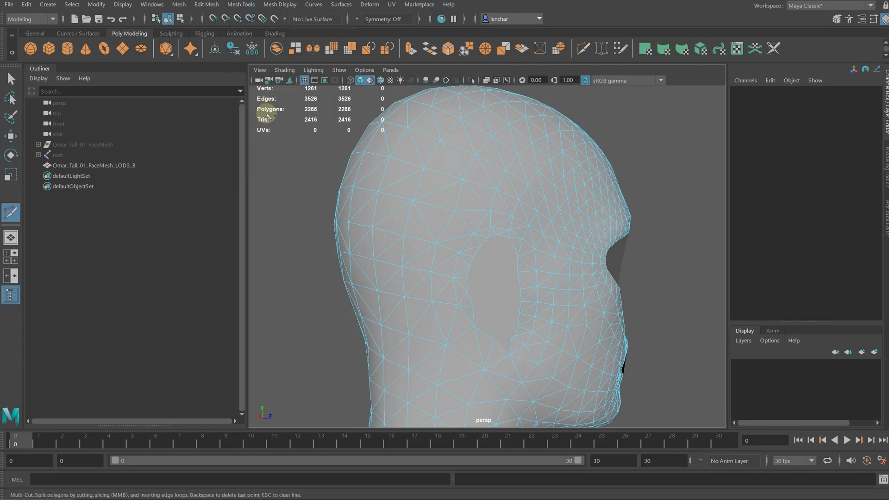
scroll(479, 243, up, 5)
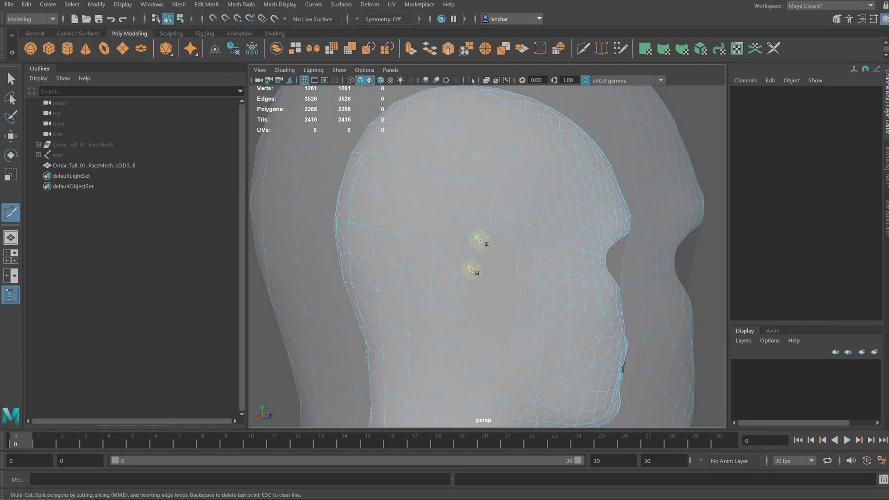
click(477, 237)
click(533, 243)
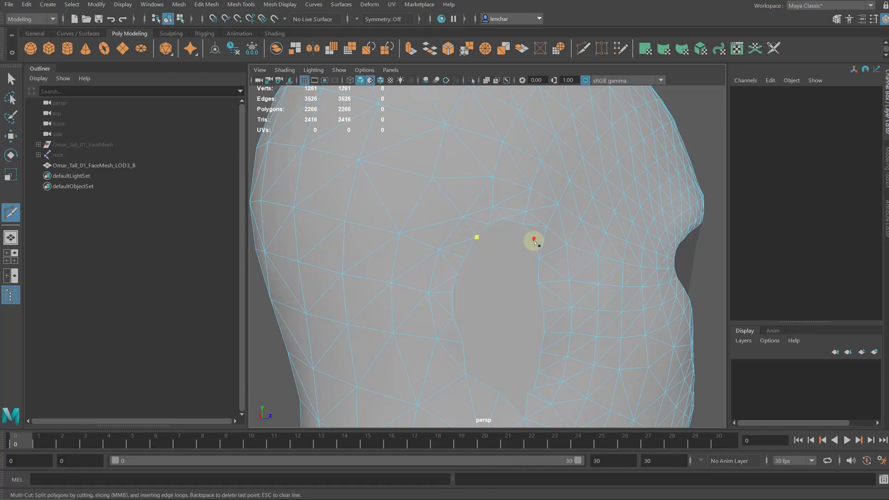
click(457, 275)
click(539, 283)
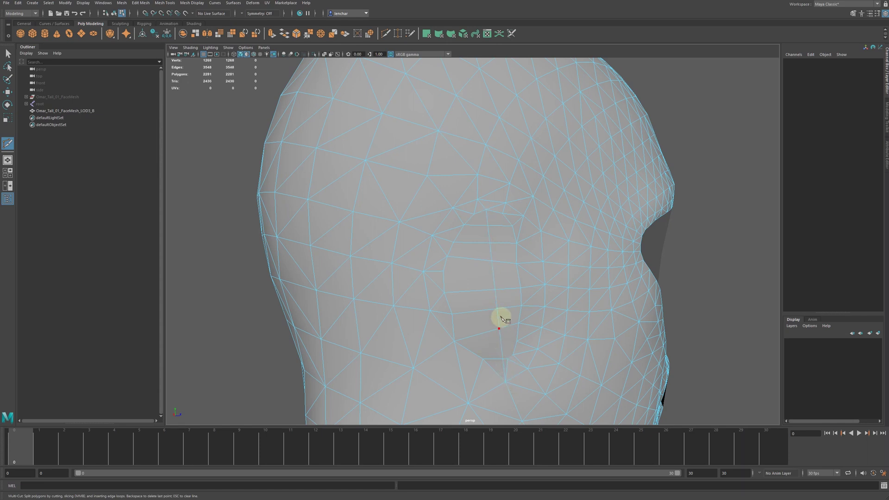
click(465, 225)
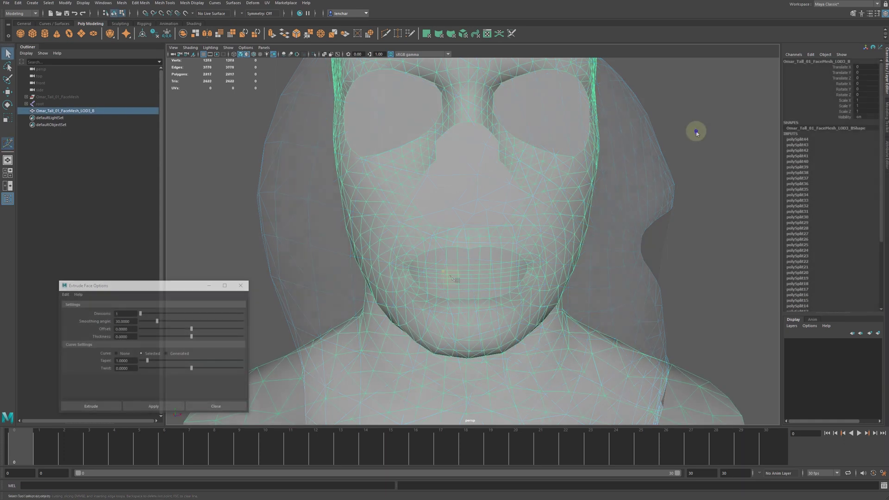
- Delete the two large fill faces that cover the eye openings
right_drag(695, 131, 568, 119)
click(568, 118)
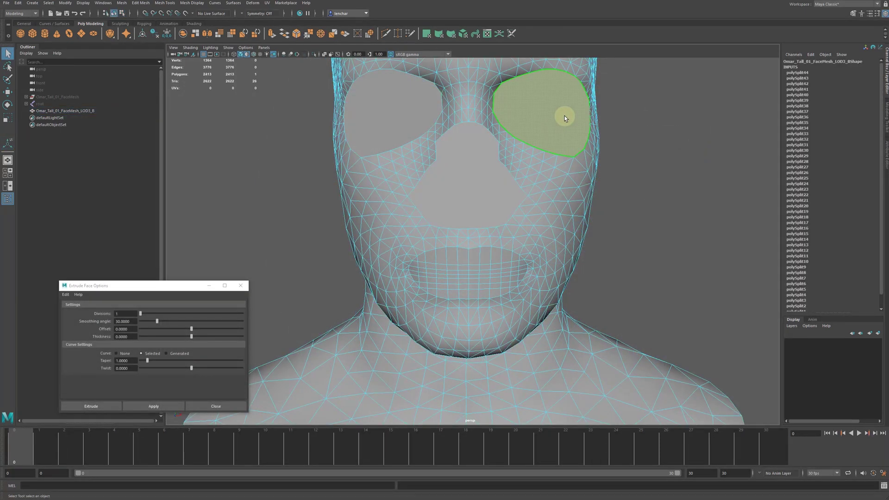
key(Delete)
click(383, 119)
key(Delete)
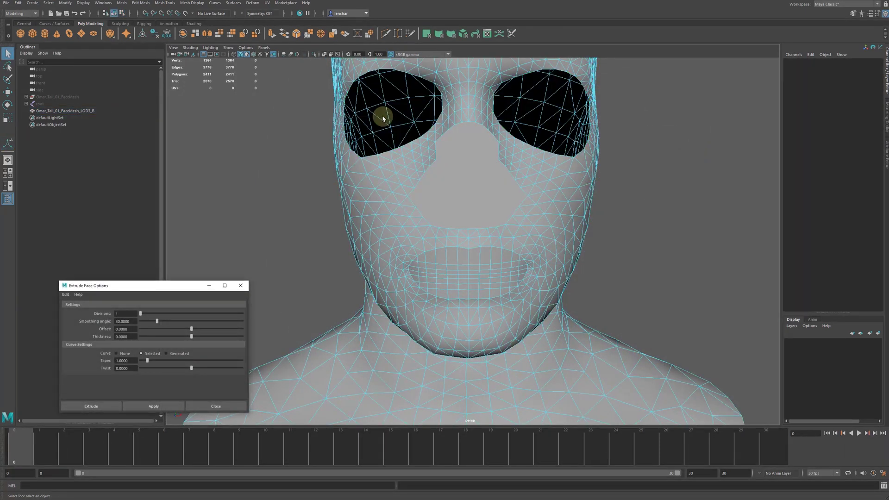
- Extrude the border edges of the character's right eye opening with 4 divisions and shrink them inward
right_drag(245, 159, 306, 143)
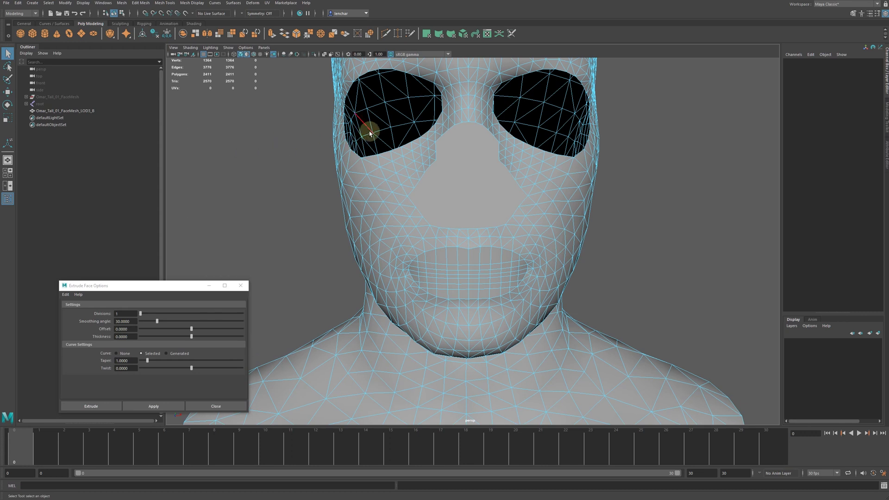
click(384, 155)
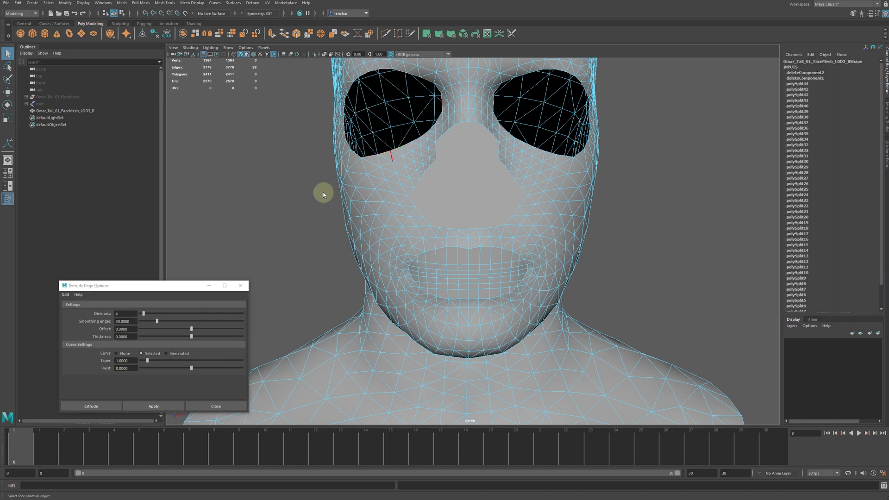
click(171, 409)
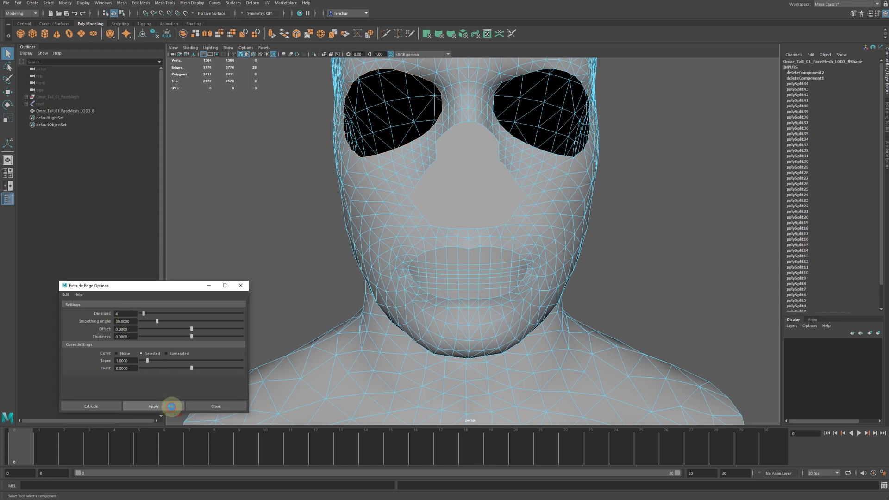
alt+right_drag(490, 120, 515, 264)
alt+drag(516, 264, 524, 267)
drag(508, 176, 486, 189)
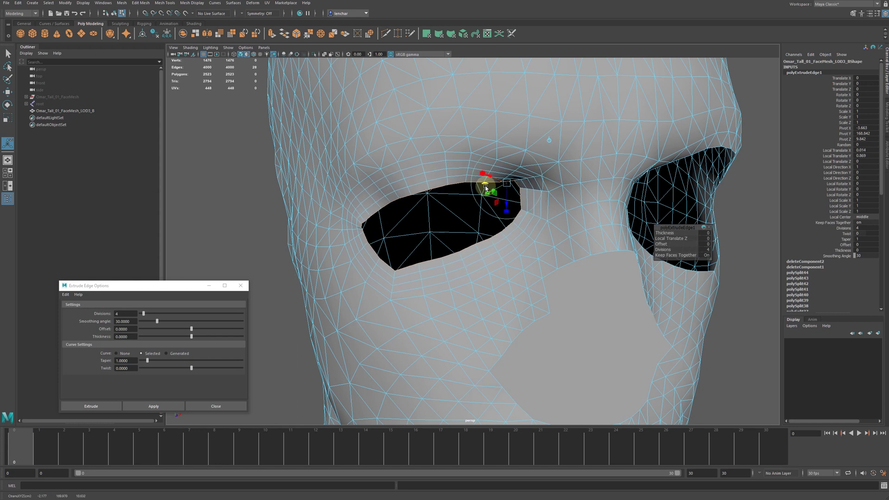
- Merge the extruded border edges of the right eye opening to their center
click(8, 54)
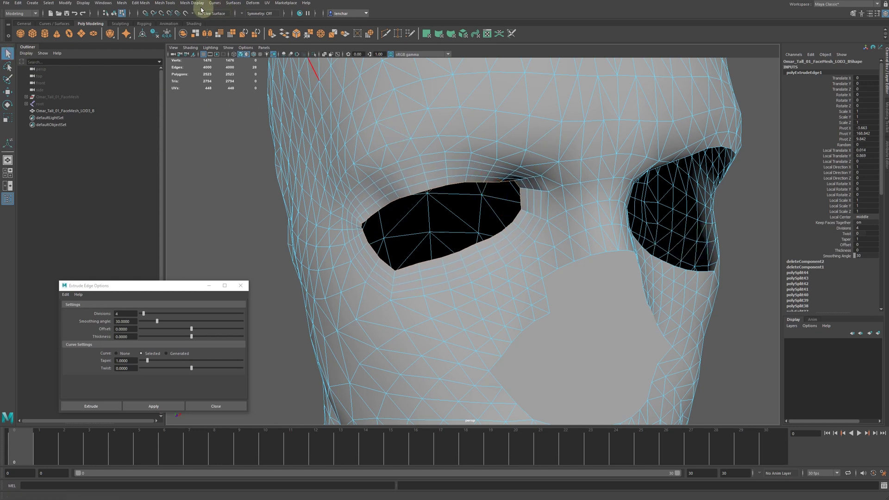
click(141, 4)
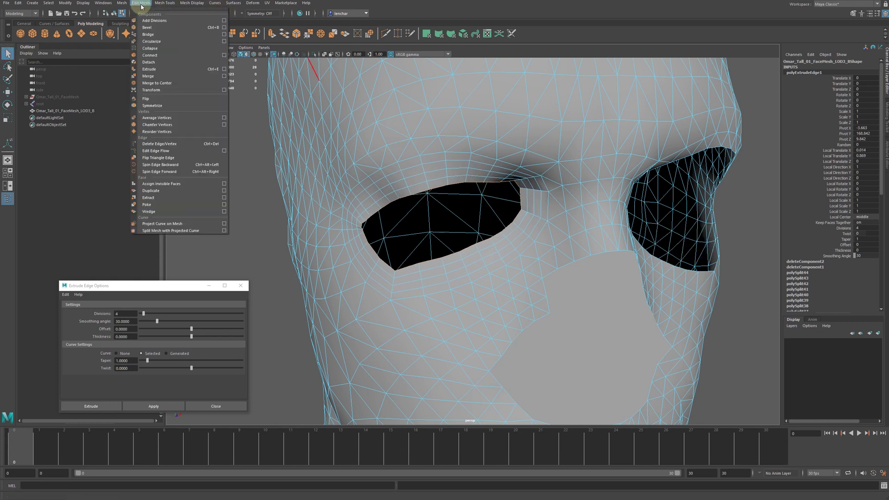
click(173, 86)
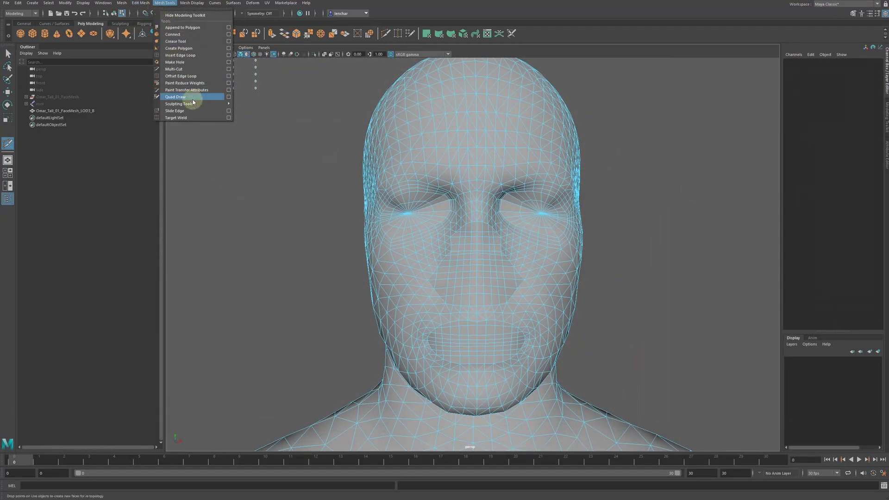
- Detach the sculpting tools list as a floating palette and try the Smooth Tool on the simplified face mesh
mouse_move(195, 106)
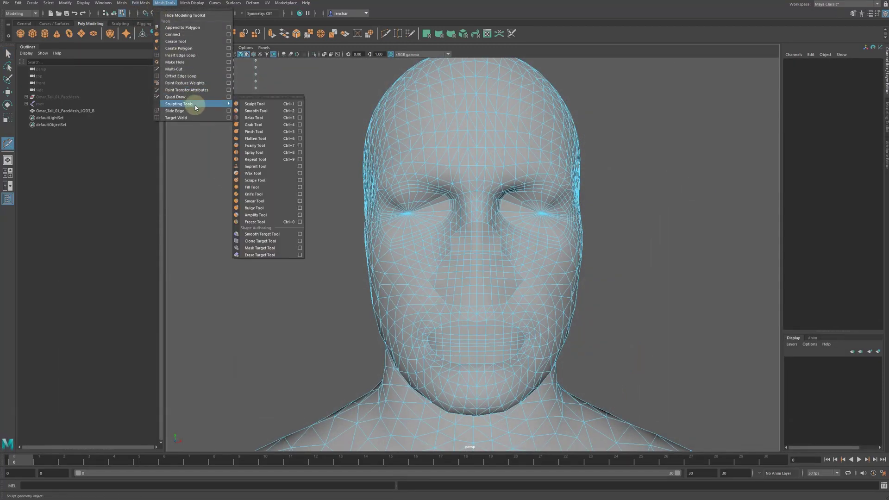
click(244, 98)
mouse_move(255, 89)
mouse_down()
mouse_move(631, 114)
mouse_move(704, 144)
mouse_up()
key(q)
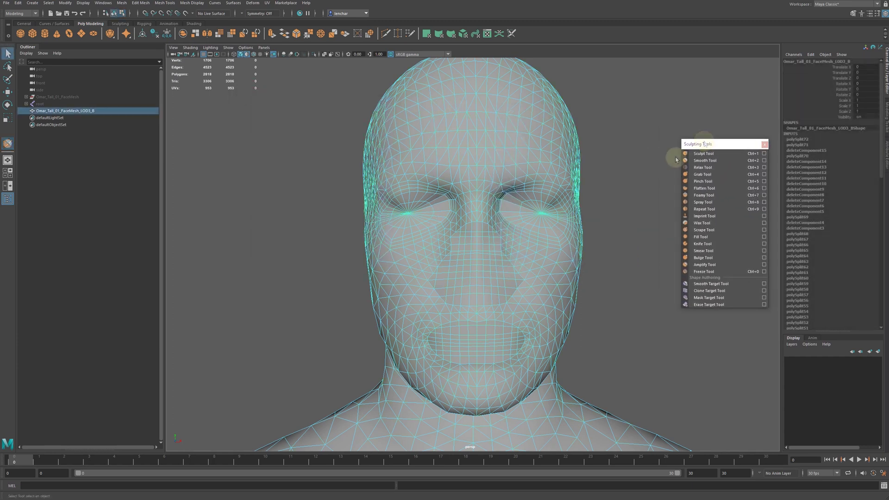
click(708, 161)
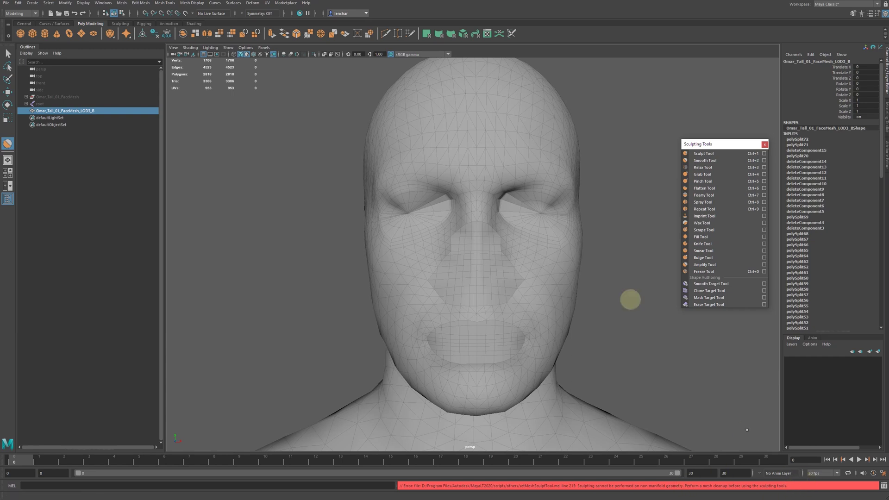
- Run a mesh cleanup on the simplified face mesh
key(q)
click(122, 2)
click(157, 153)
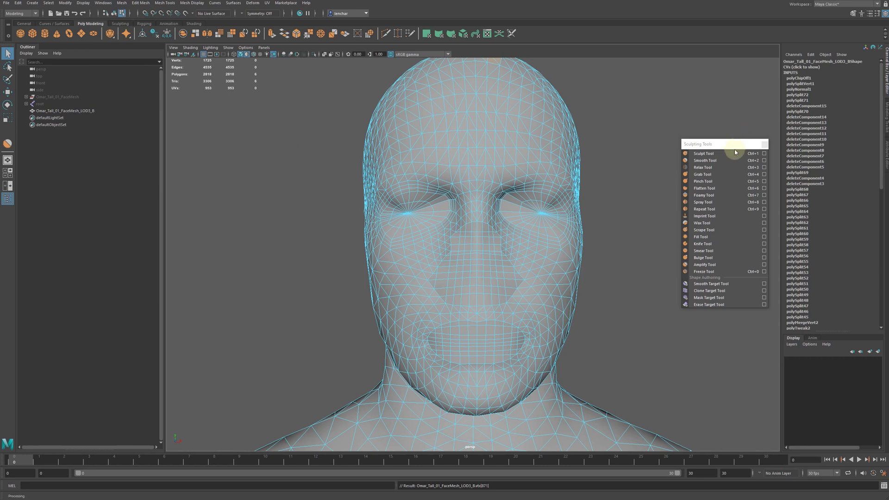
- Smooth the eye, nose, mouth and ear areas of the head with the Smooth Tool, using a strength of up to 30.635
click(721, 161)
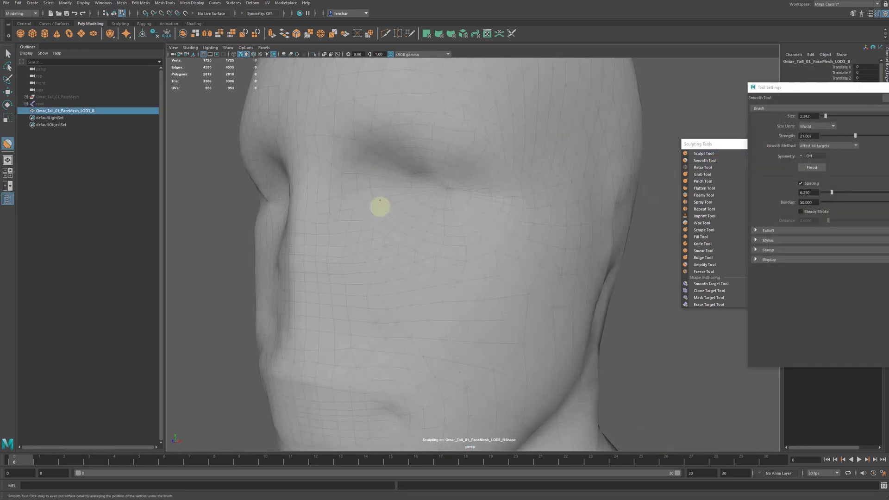
mouse_move(393, 200)
alt+mouse_down()
mouse_move(419, 204)
mouse_move(494, 185)
alt+mouse_up()
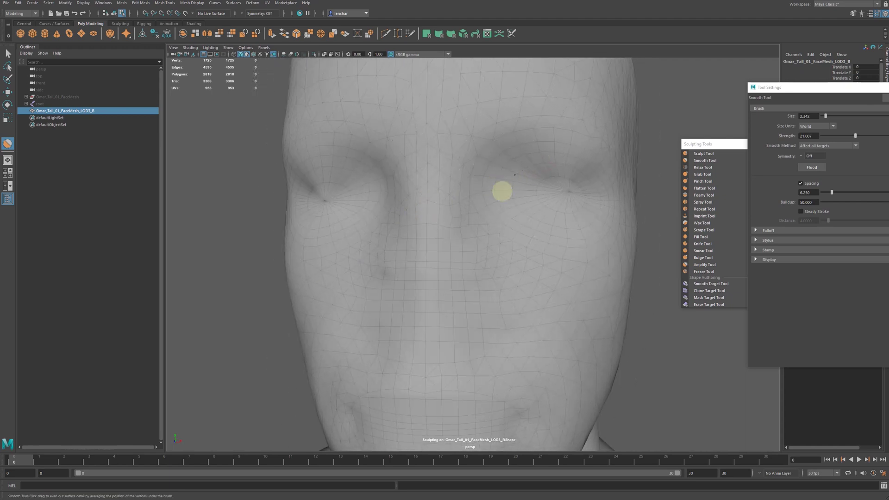
alt+drag(467, 186, 651, 224)
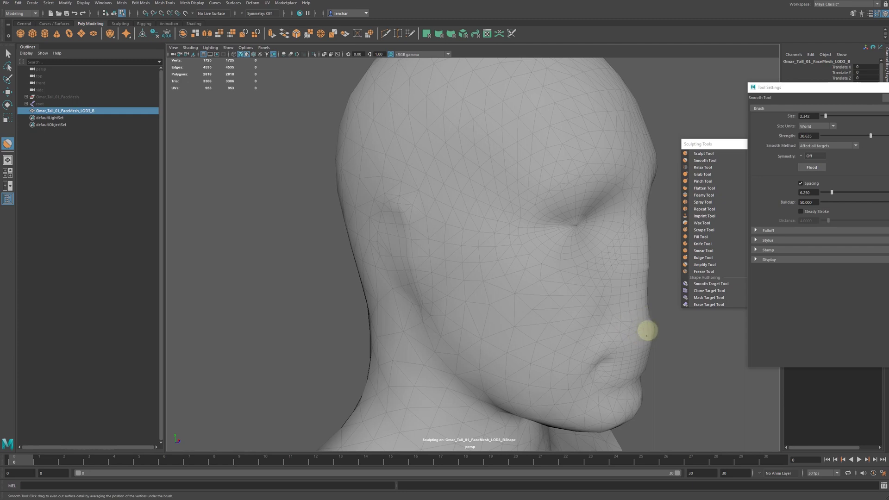
alt+drag(686, 343, 464, 346)
alt+drag(292, 309, 651, 6)
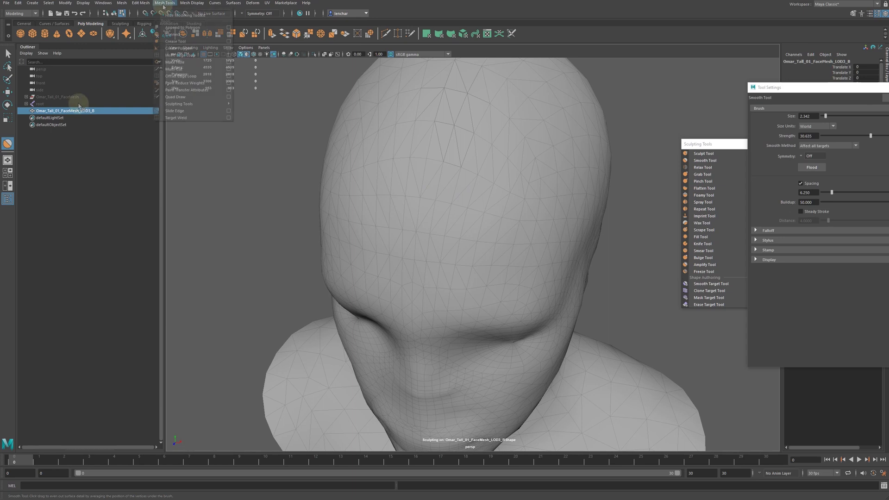
- Merge the simplified mesh's overlapping vertices and smooth the back of the head
click(140, 3)
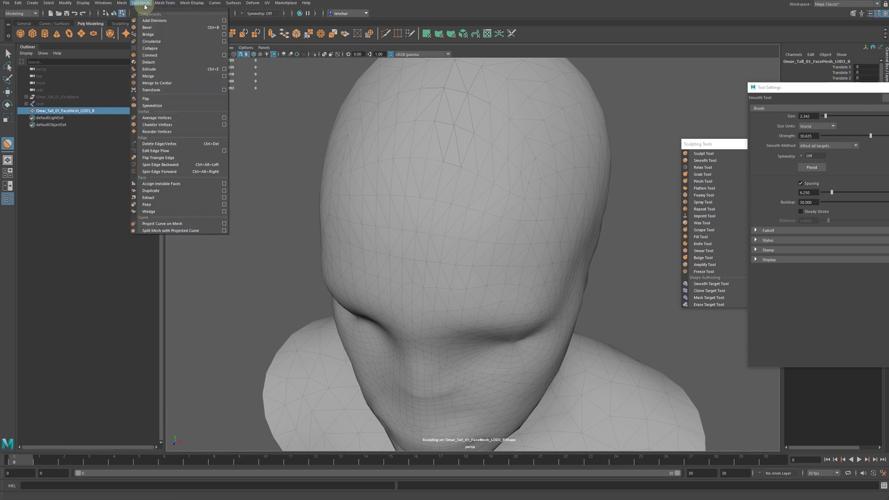
click(157, 76)
mouse_move(556, 153)
alt+mouse_down()
mouse_move(631, 133)
mouse_move(619, 122)
mouse_move(478, 113)
alt+mouse_up()
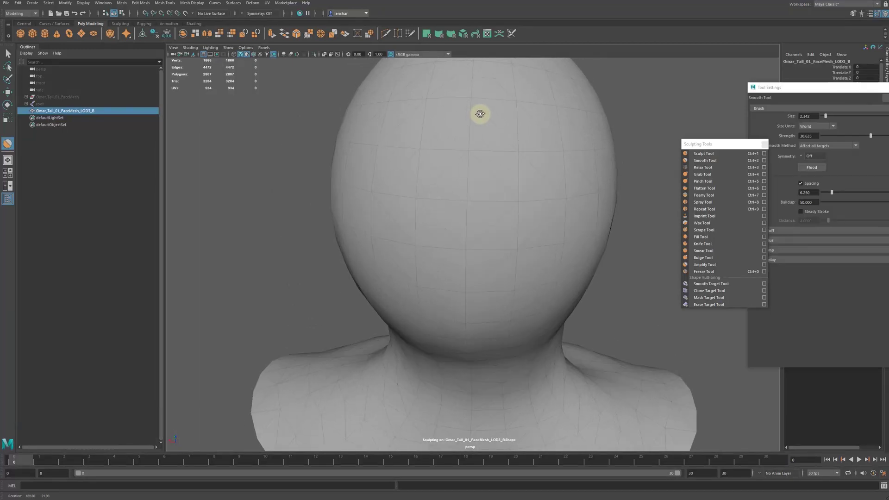
drag(470, 153, 468, 168)
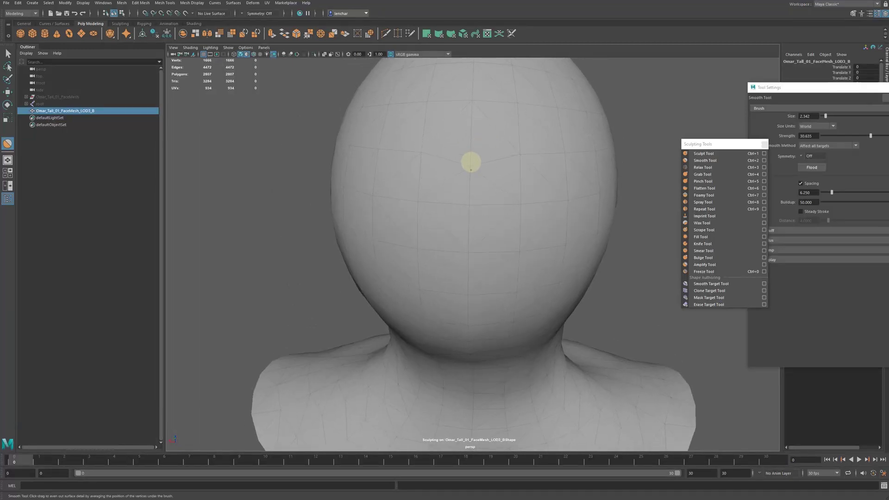
alt+drag(510, 191, 530, 193)
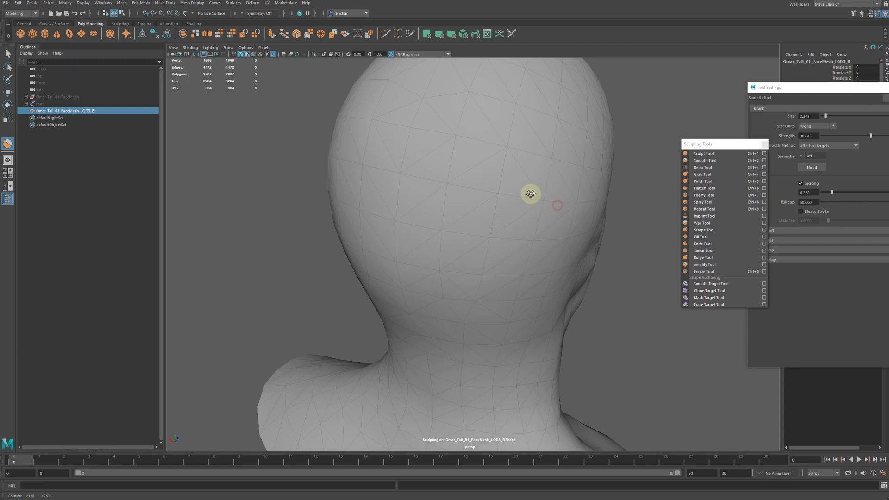
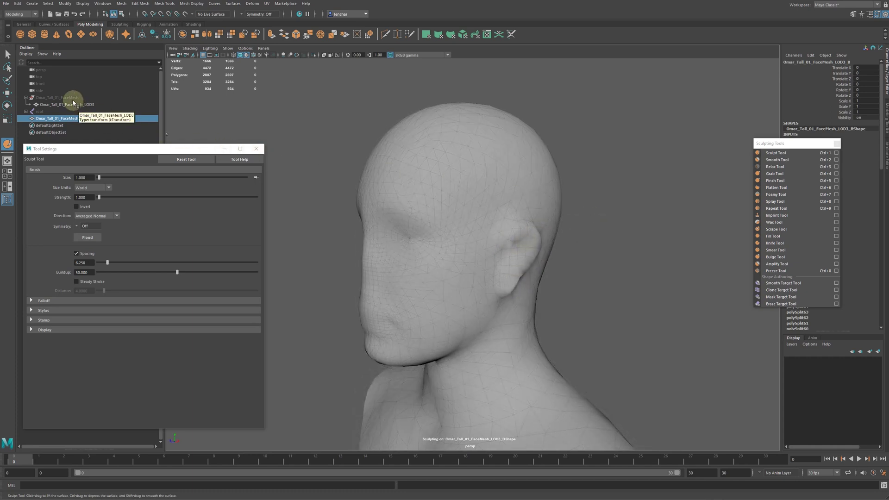
- Show the original face mesh as a reference and sculpt the simplified mesh's ear area to cover the original ear's volume
click(70, 97)
key(h)
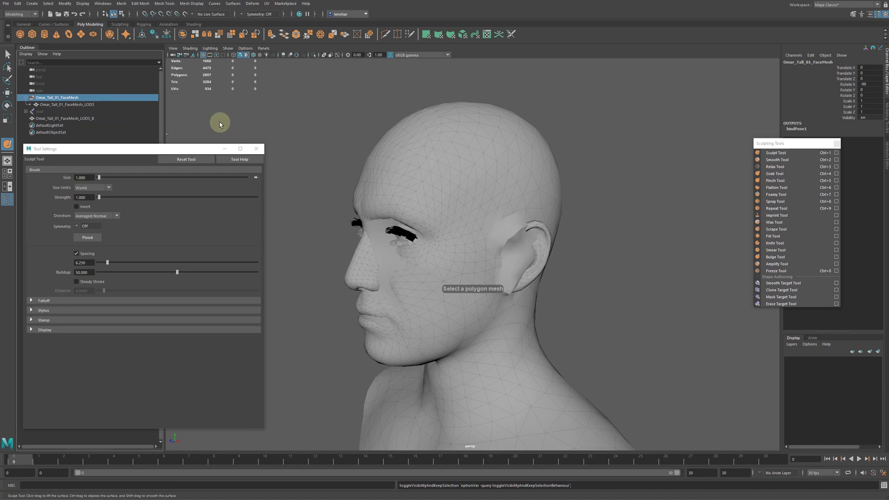
click(59, 119)
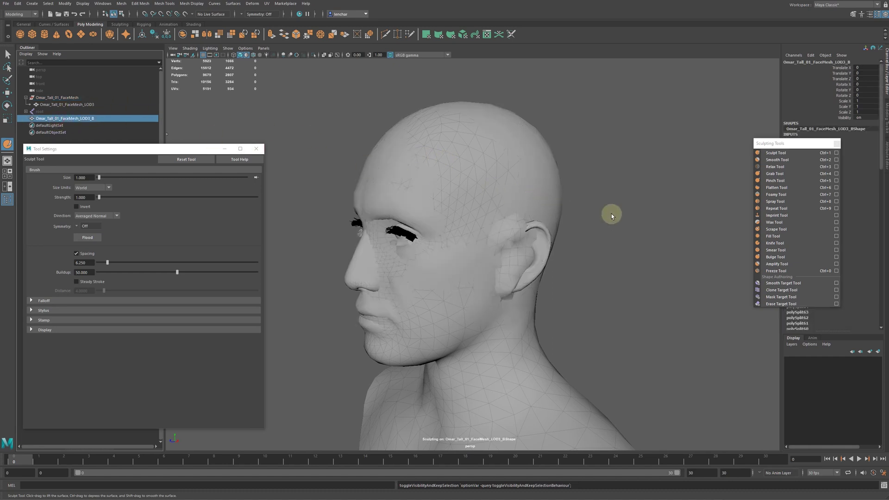
alt+drag(611, 213, 557, 221)
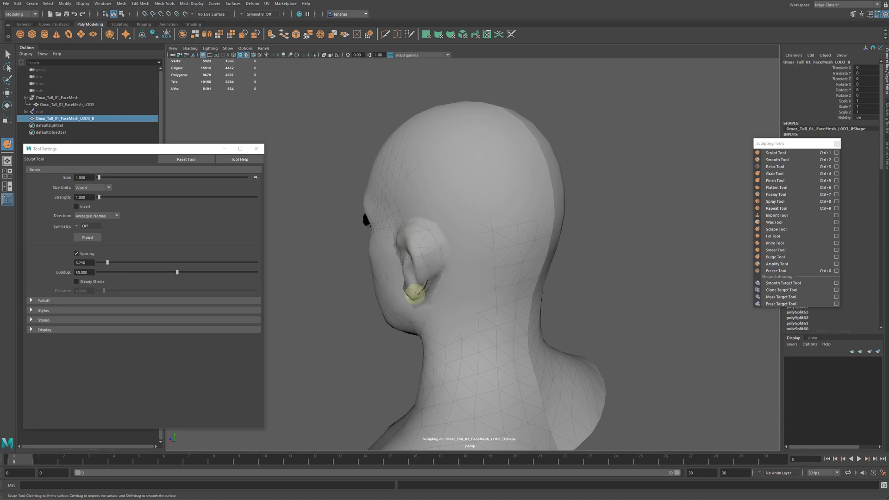
mouse_move(422, 286)
alt+mouse_down()
mouse_move(648, 200)
mouse_move(647, 188)
mouse_move(447, 286)
alt+mouse_up()
- Smooth the sculpted ear shapes with the Smooth Tool at strength 11, and hide the original face mesh
key(ctrl+2)
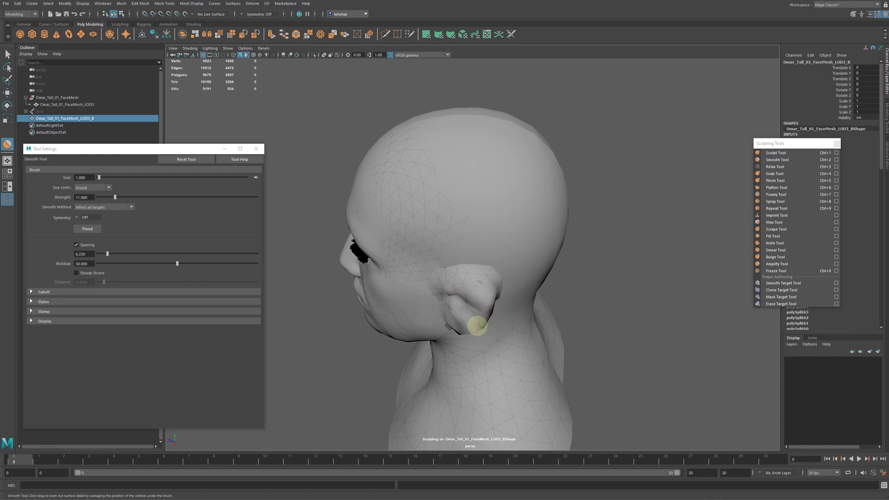
alt+drag(475, 334, 636, 162)
key(alt+h)
alt+drag(611, 226, 593, 232)
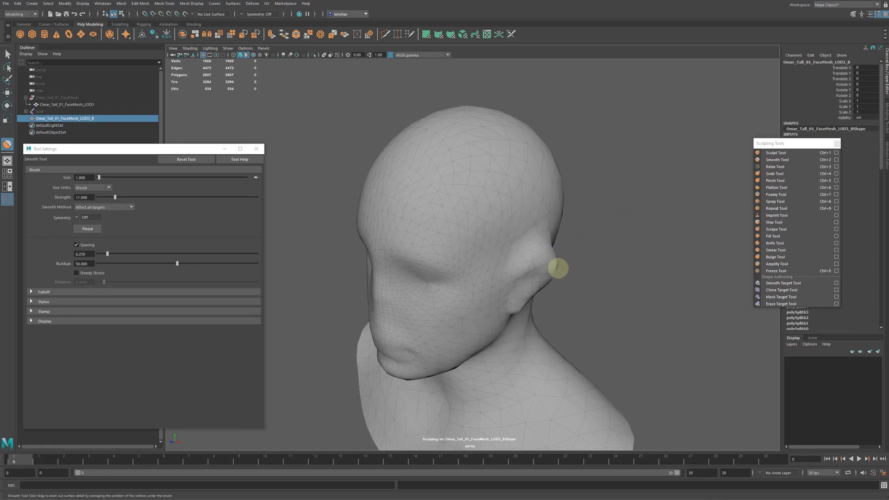
mouse_move(615, 234)
alt+mouse_down()
mouse_move(540, 193)
mouse_move(512, 200)
mouse_move(564, 263)
alt+mouse_up()
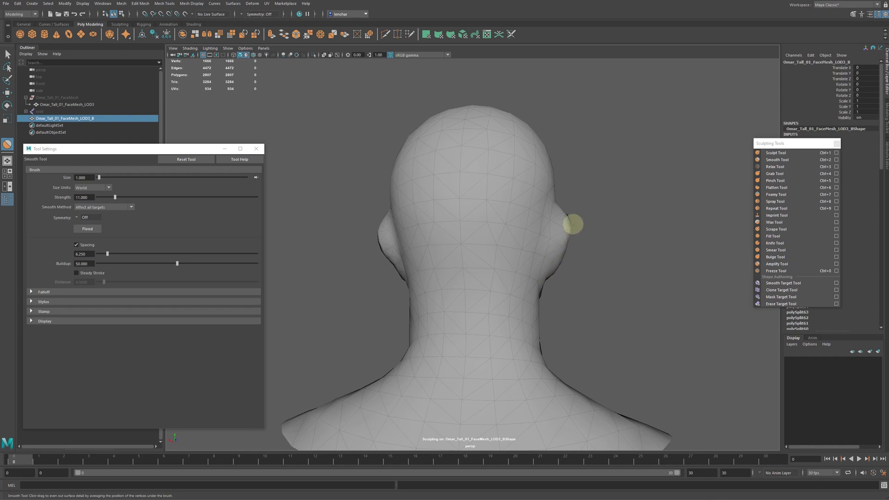
- Clean up the simplified face mesh and delete its non-deformer history
click(121, 4)
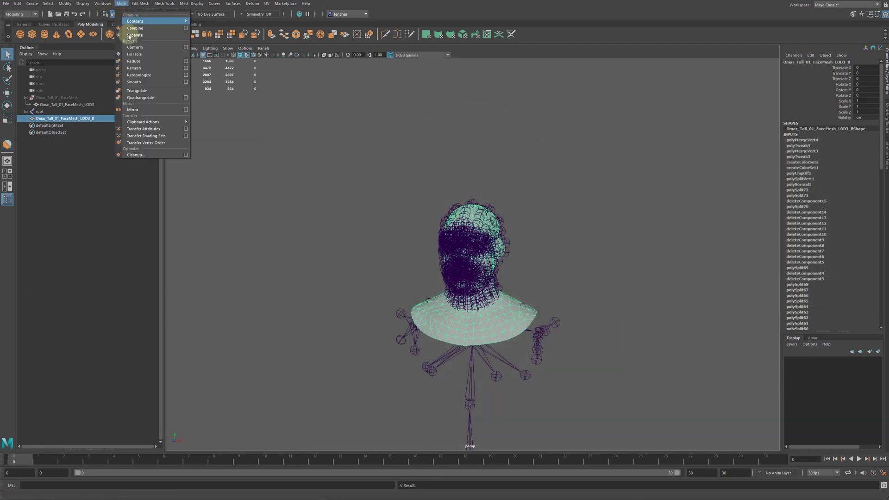
click(156, 154)
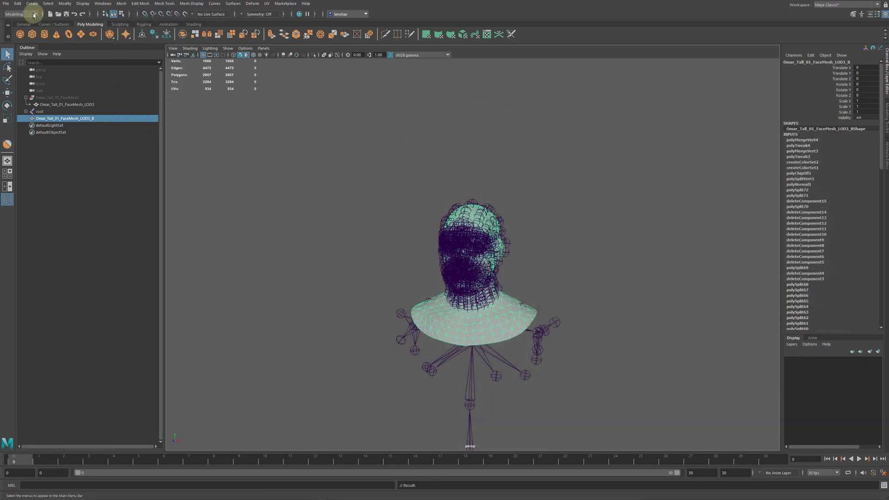
click(18, 4)
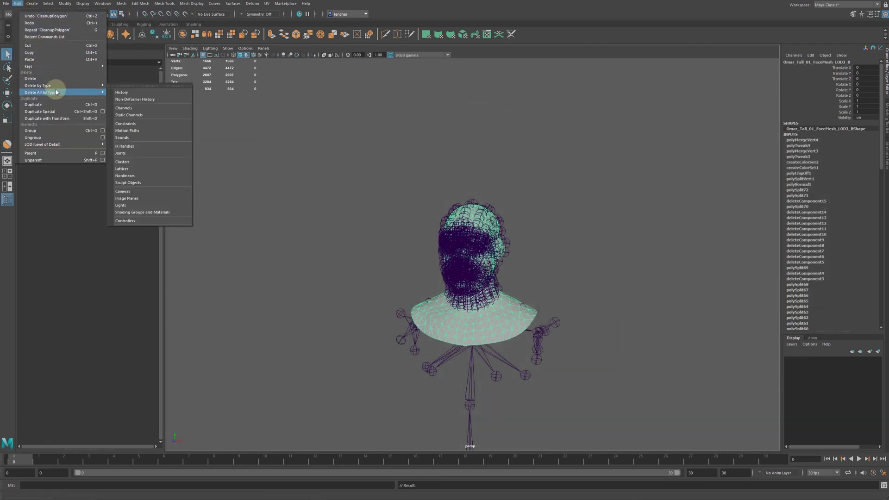
mouse_move(55, 86)
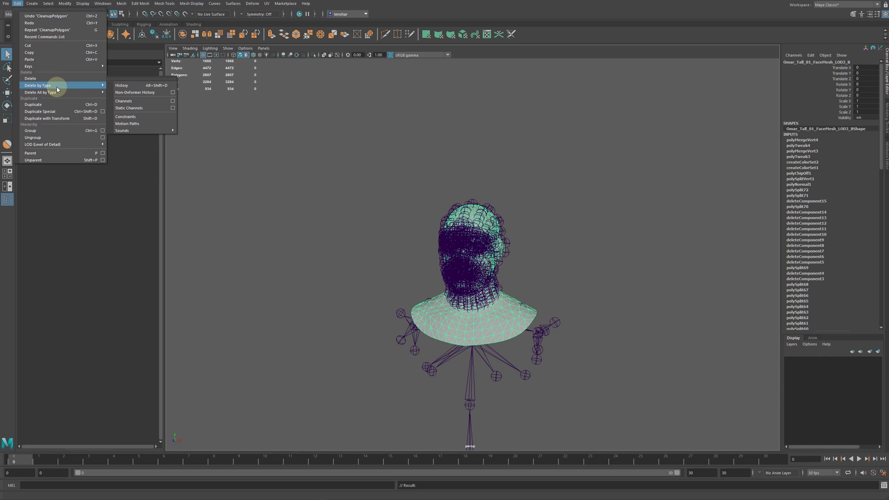
click(136, 94)
- Bind the simplified face mesh to the root's full joint hierarchy as selected joints, using closest distance and allowing multiple bind poses
click(26, 111)
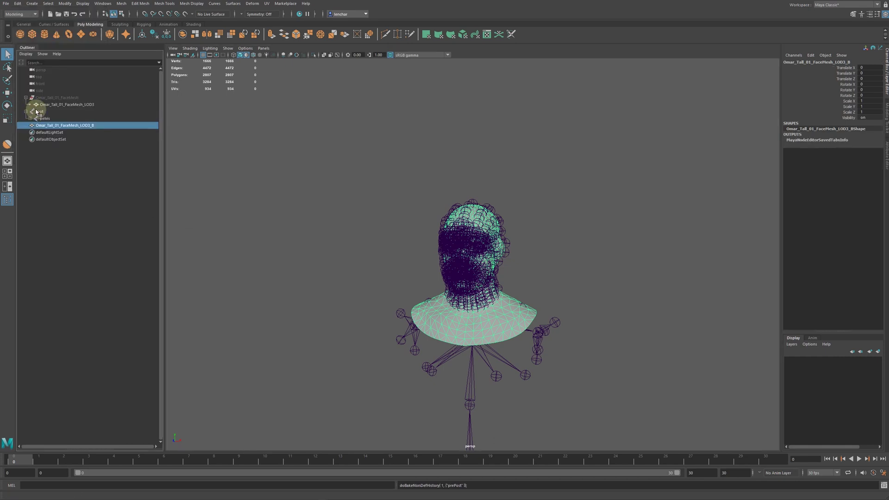
click(39, 111)
click(48, 3)
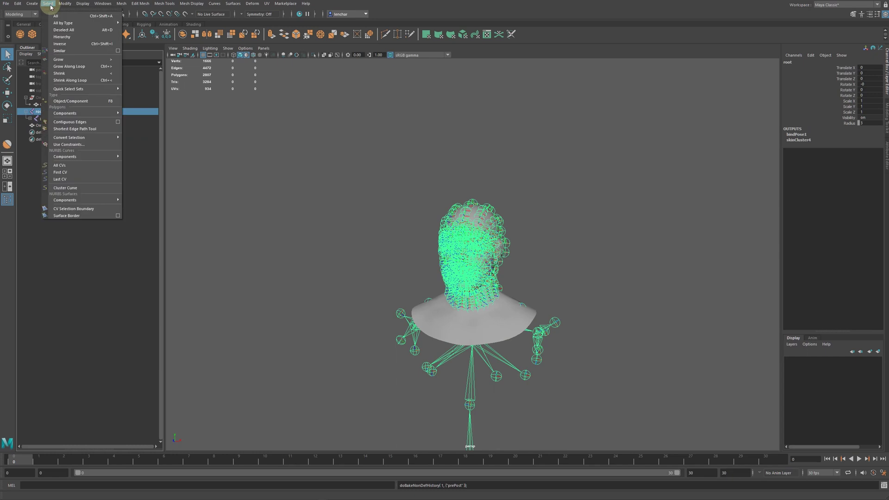
click(61, 36)
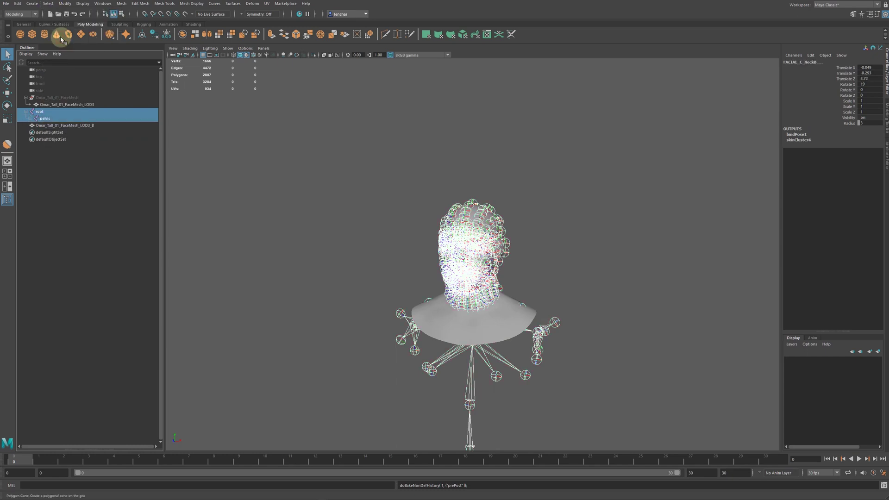
ctrl+click(82, 126)
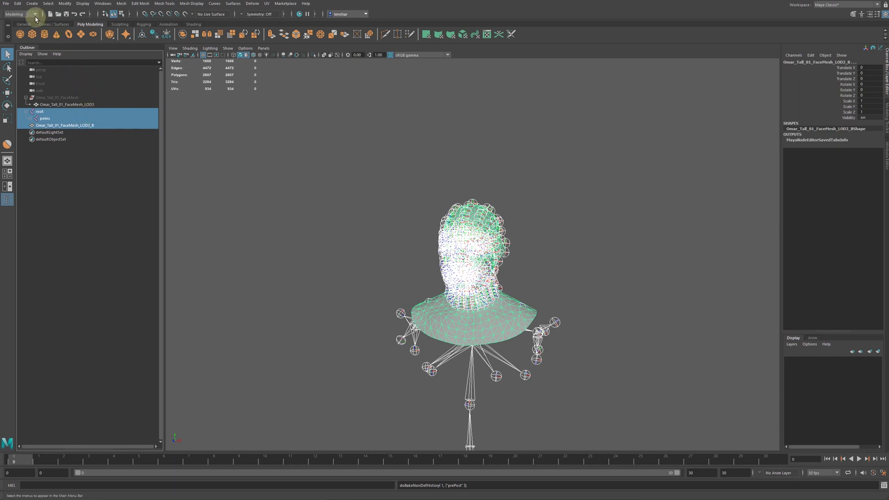
click(21, 14)
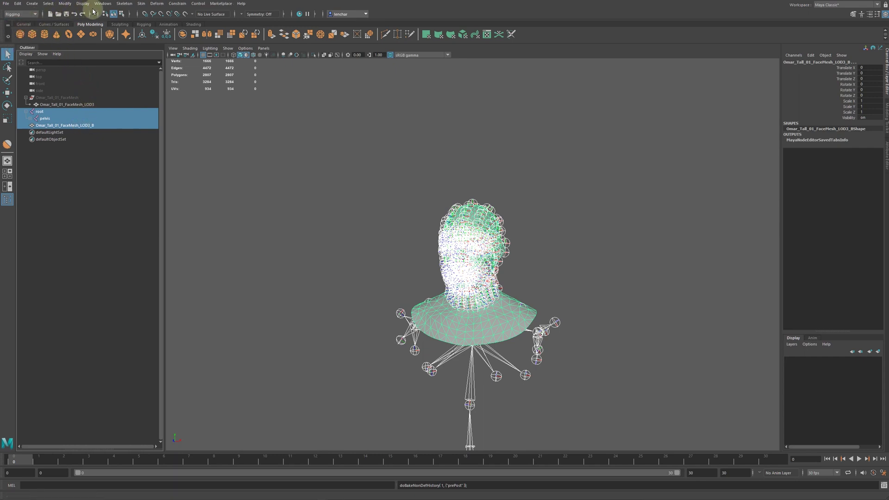
click(142, 4)
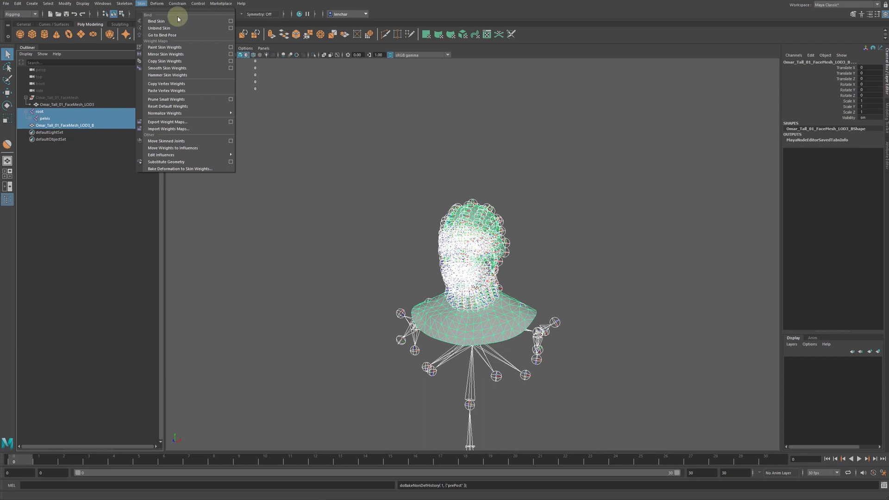
click(232, 22)
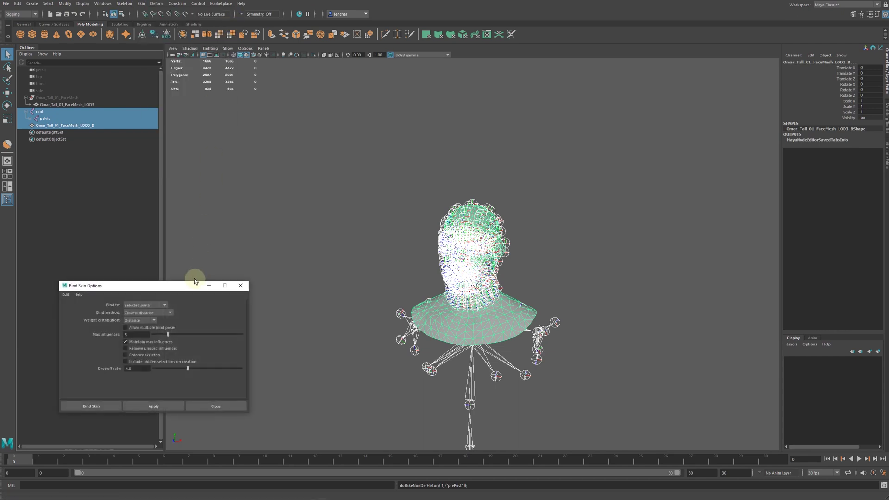
drag(194, 290, 324, 207)
click(282, 329)
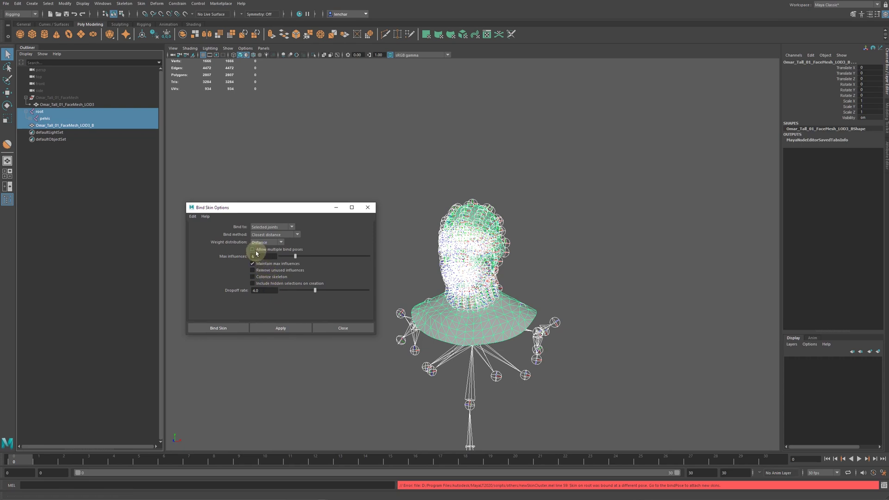
click(291, 327)
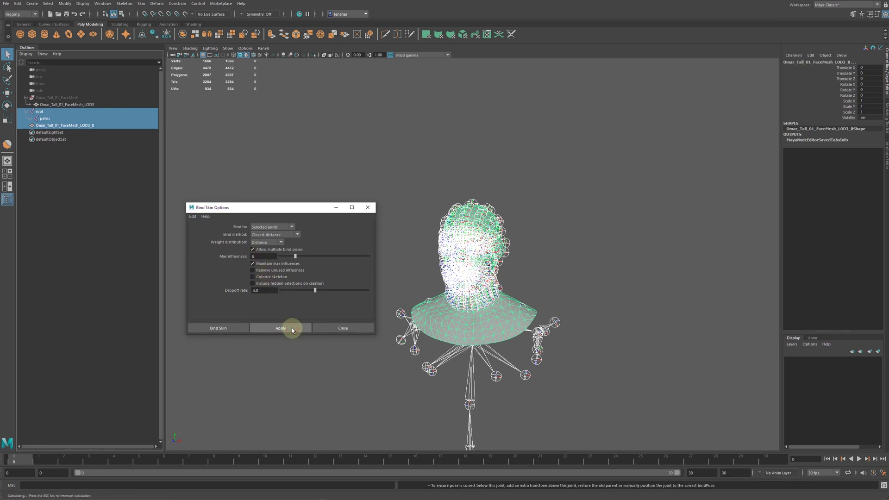
- Copy skin weights from the original face mesh to the simplified mesh, using closest point on surface and closest joint
click(472, 325)
scroll(320, 145, up, 2)
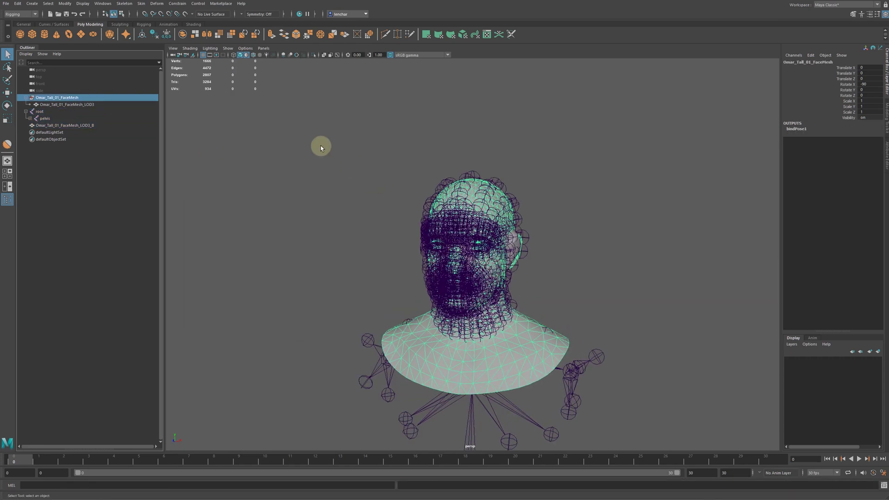
click(66, 105)
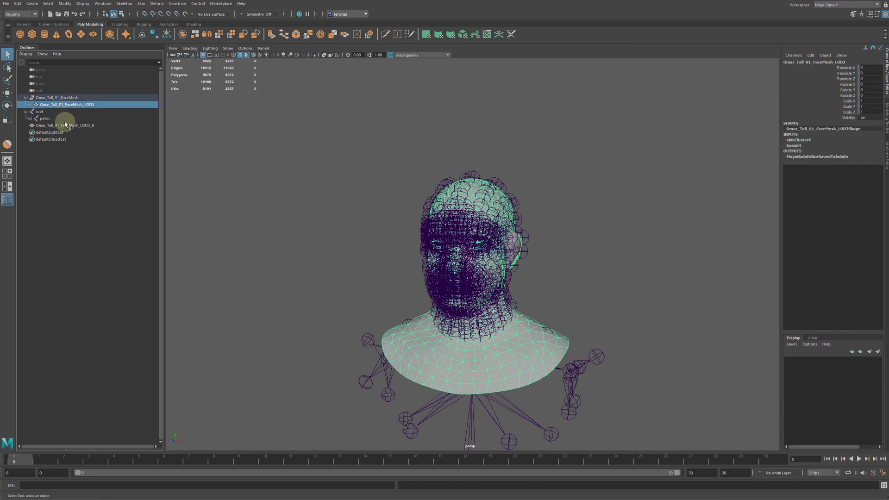
ctrl+click(66, 125)
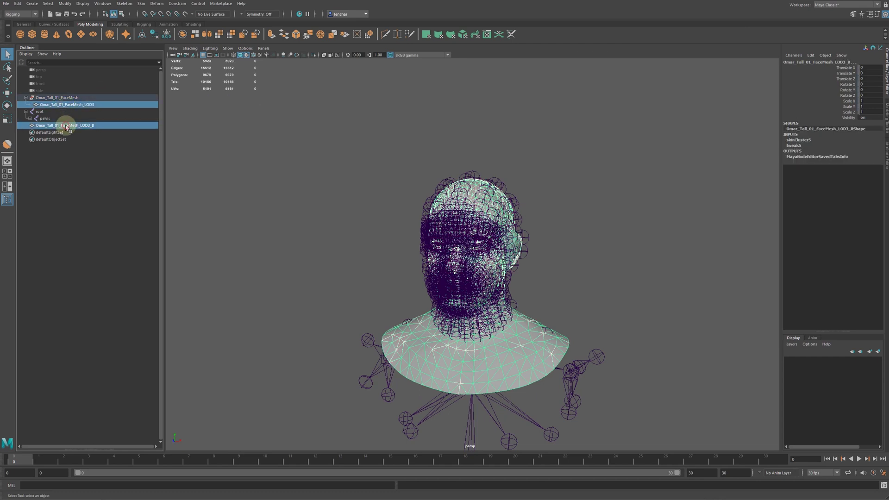
click(141, 3)
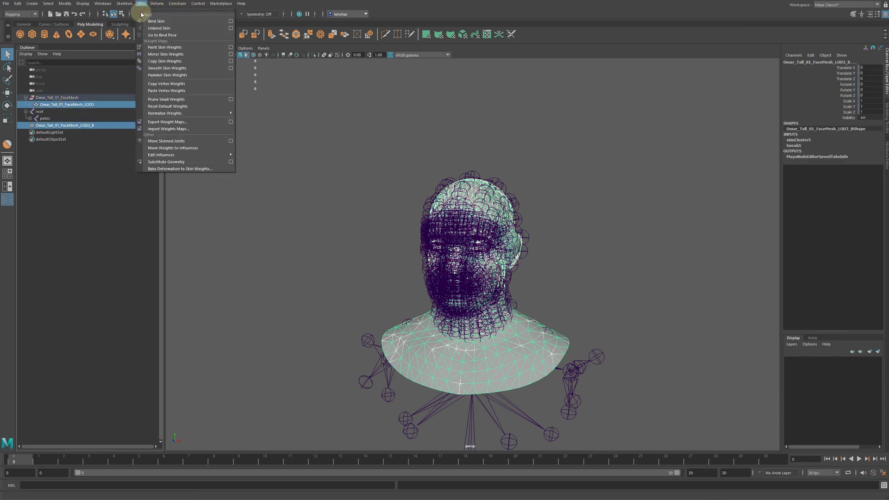
click(230, 61)
click(277, 329)
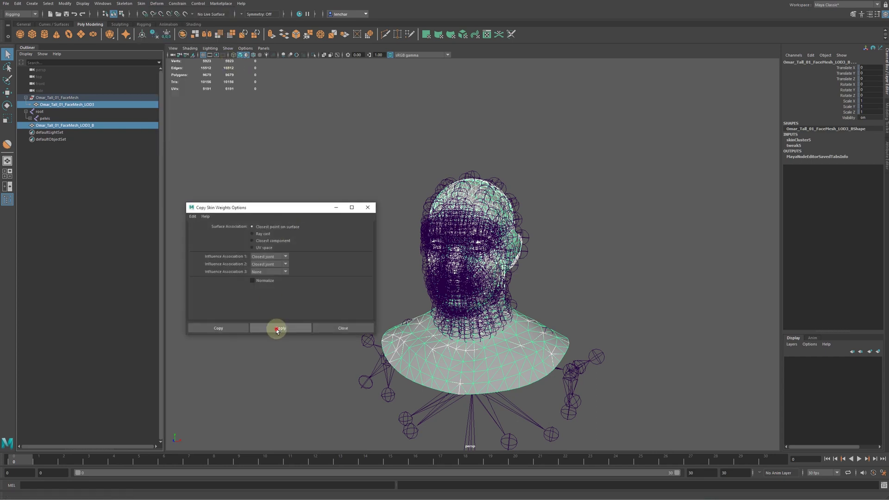
click(367, 208)
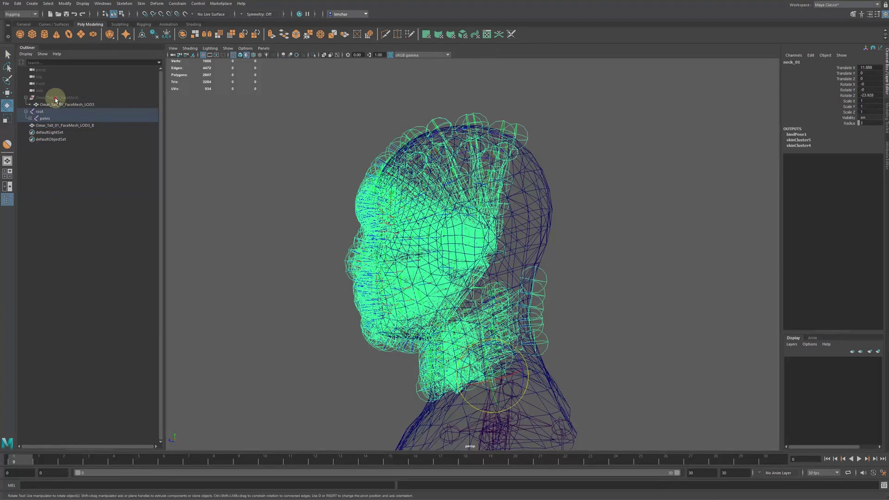
- Show the original face mesh, test-rotate the neck joint to check the deformation, and undo the changes
click(55, 98)
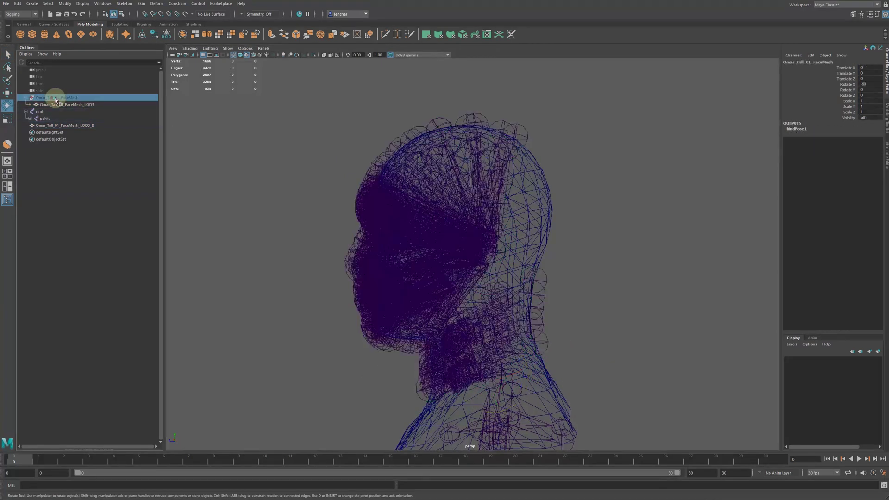
key(shift+h)
alt+drag(591, 350, 658, 268)
click(465, 333)
drag(463, 291, 474, 288)
key(ctrl+z)
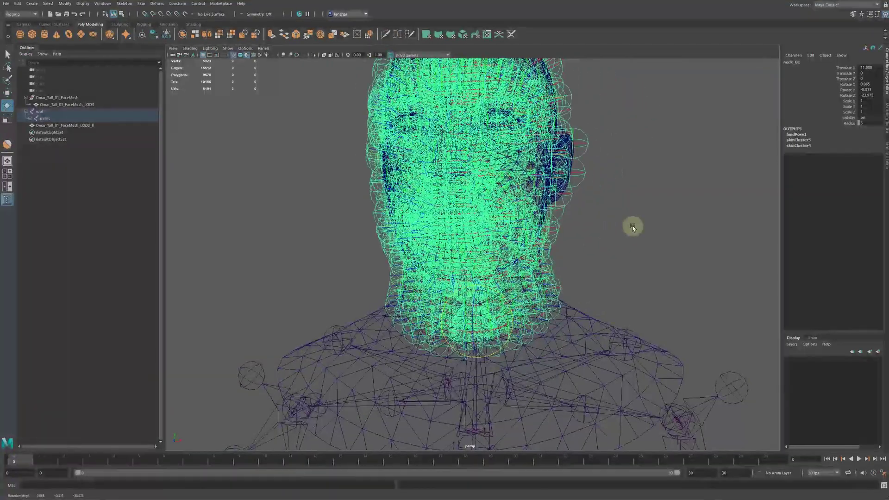
key(ctrl+z)
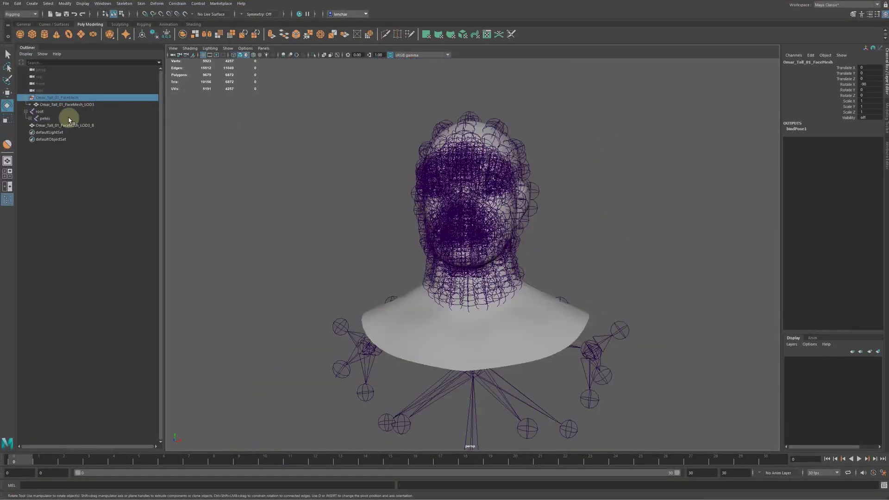
- Delete the original Omar_Tall_01_FaceMesh group with its LOD3 mesh, keeping the root skeleton and the simplified mesh
key(ctrl+h)
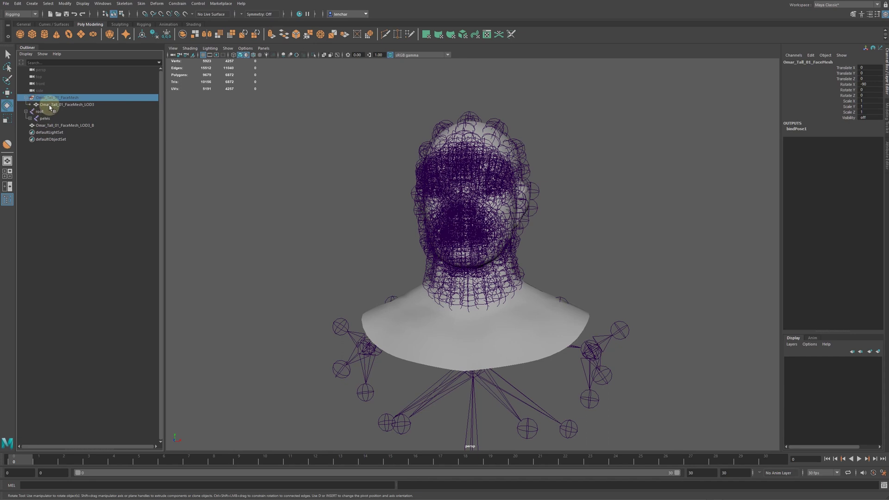
ctrl+click(38, 104)
key(Delete)
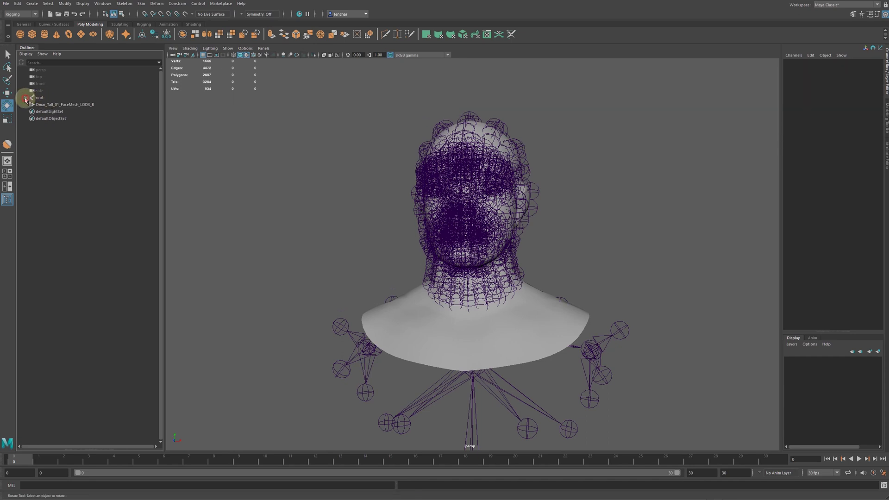
- Export the root skeleton and the simplified head mesh as Omar_Head_02.fbx in the Metahumans folder
click(38, 98)
click(40, 105)
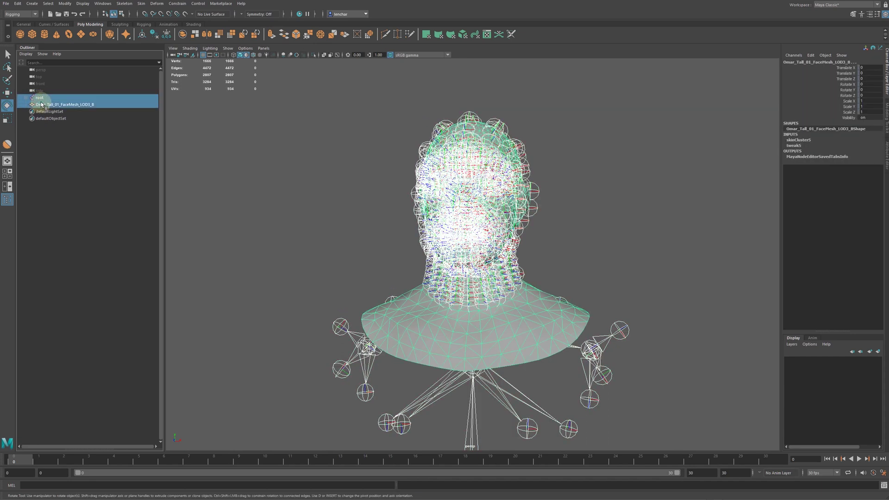
click(6, 3)
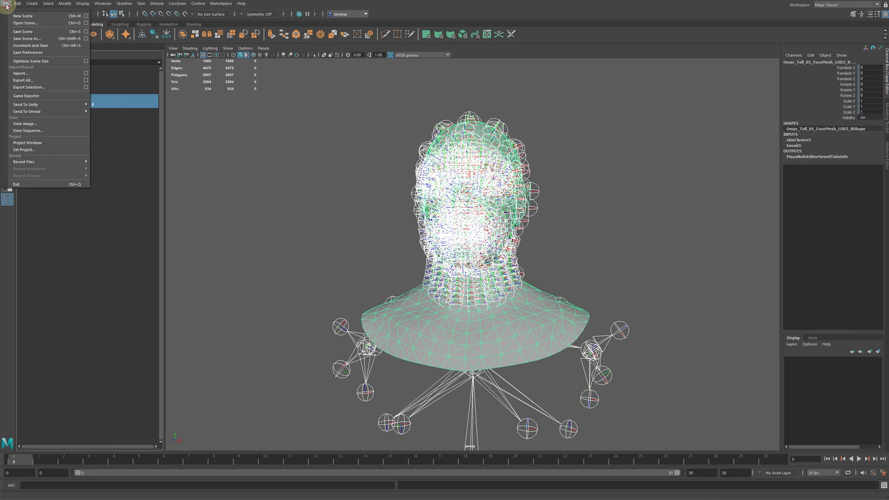
click(44, 87)
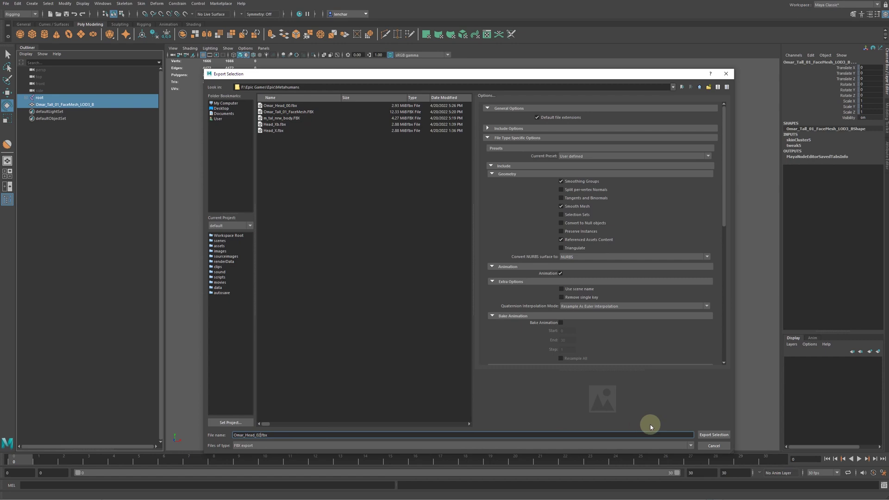
click(704, 436)
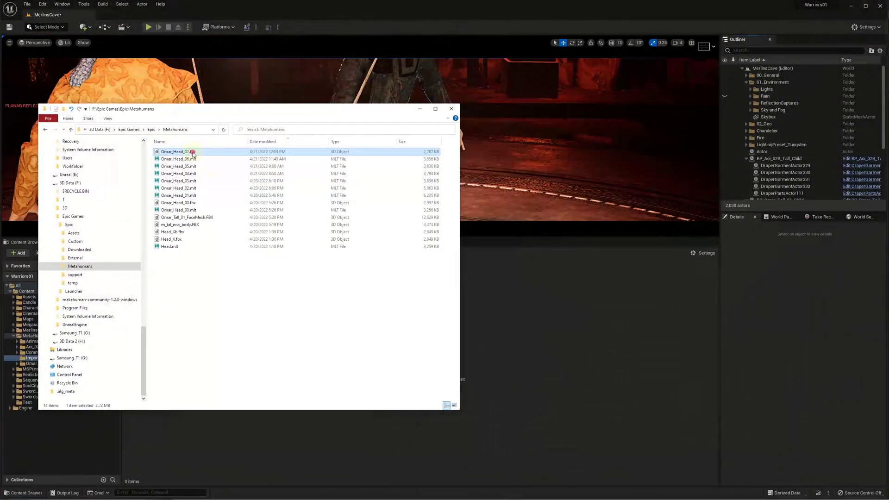
- In Unreal, import Omar_Head_02.fbx into the MetaHumans Imports folder as a skeletal mesh using the Face_Archetype skeleton
drag(179, 152, 535, 352)
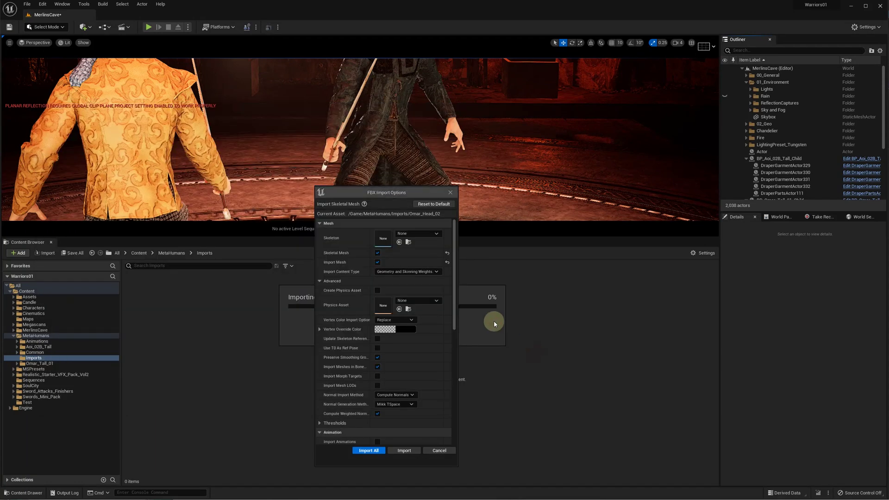
click(423, 238)
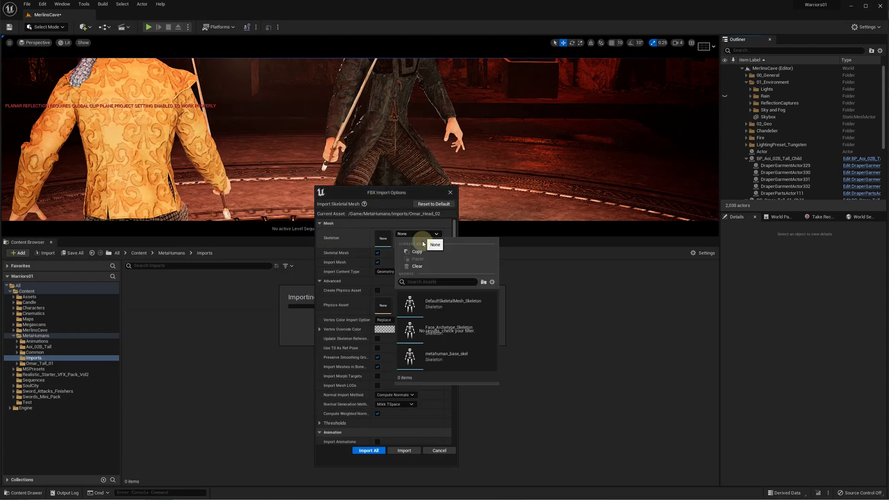
click(456, 327)
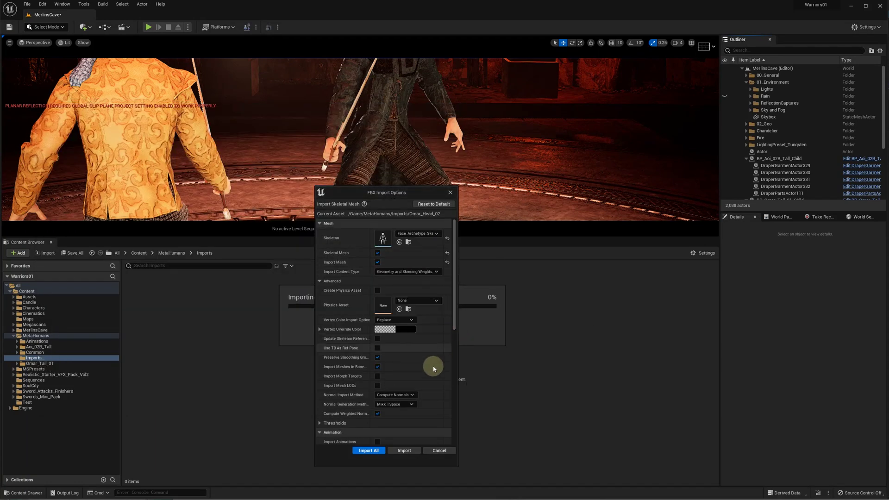
click(401, 447)
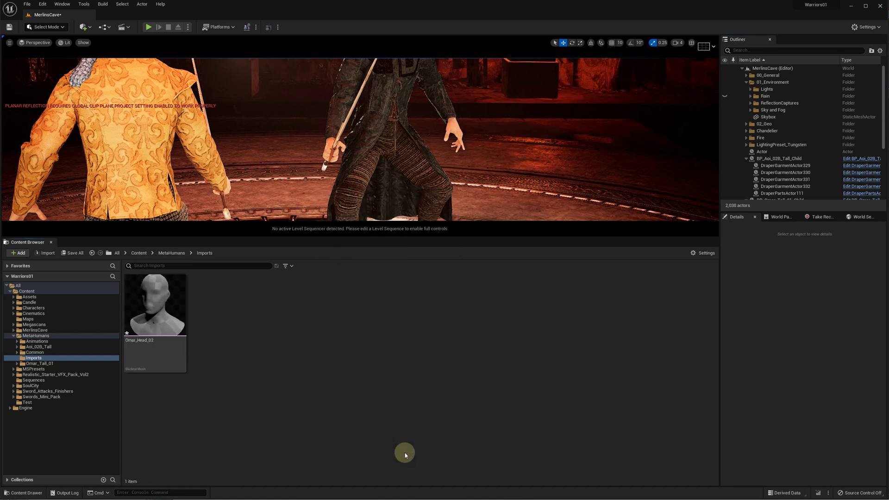
click(157, 305)
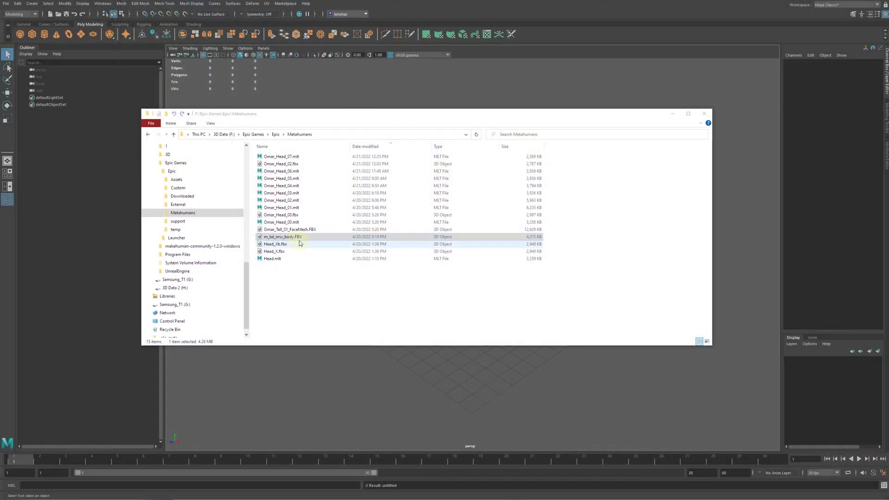
- Switch to Maya, import m_tal_nrw_body.FBX into the empty scene and expand the body's LOD group
click(295, 239)
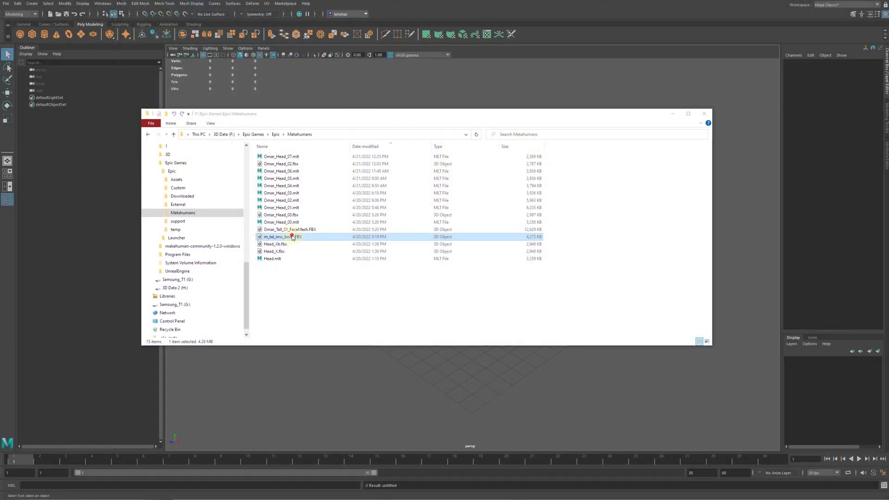
drag(293, 238, 726, 198)
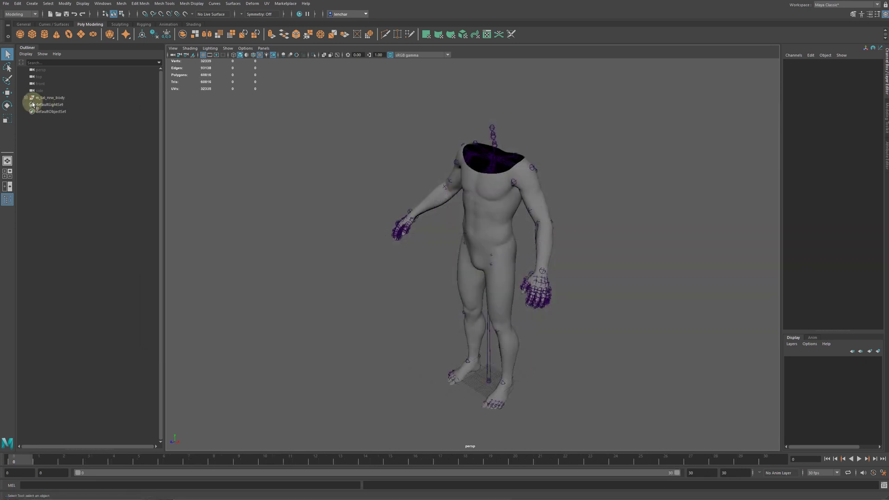
click(26, 98)
click(30, 112)
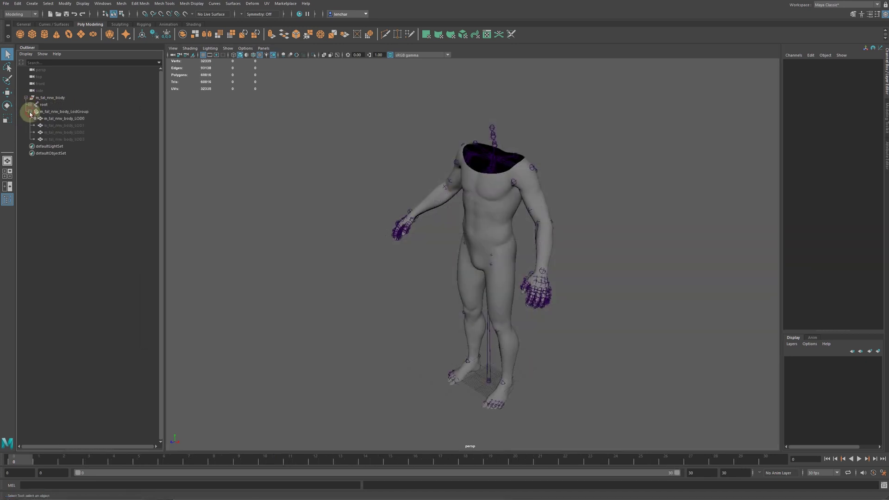
- Delete the body's LOD0, LOD2 and LOD3 meshes, keeping only LOD1
click(57, 119)
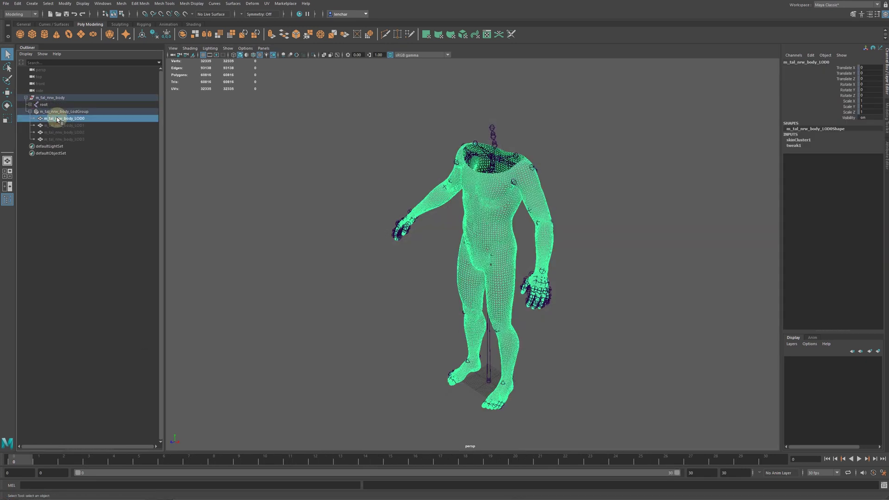
key(Delete)
click(84, 125)
key(Delete)
click(83, 125)
key(Delete)
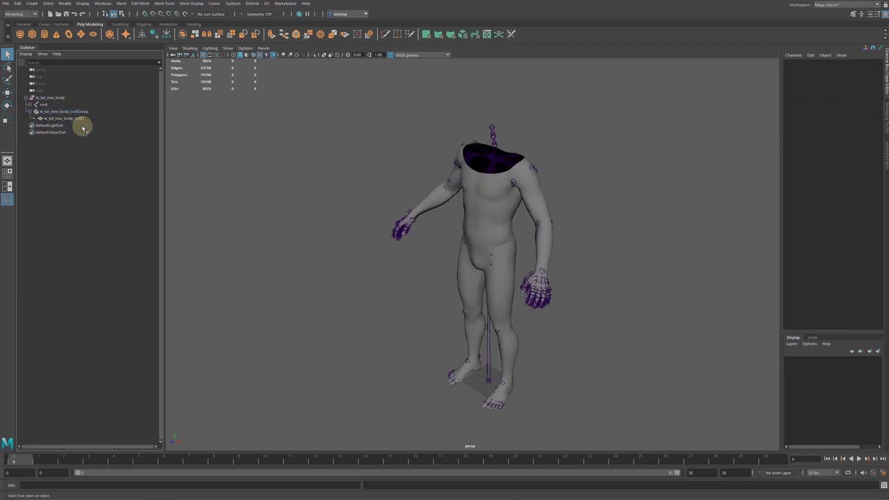
- Disconnect the body's LOD group output from the LOD1 mesh's Lod Visibility in the Node Editor
click(82, 119)
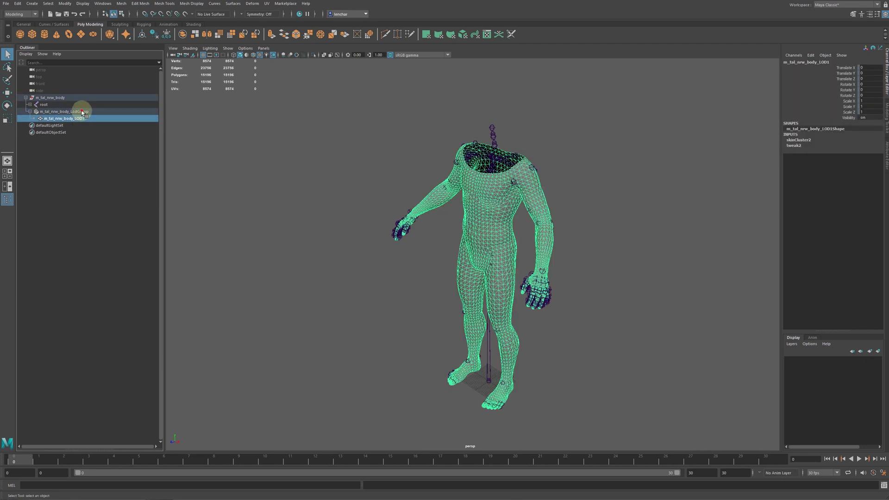
ctrl+click(82, 112)
click(102, 4)
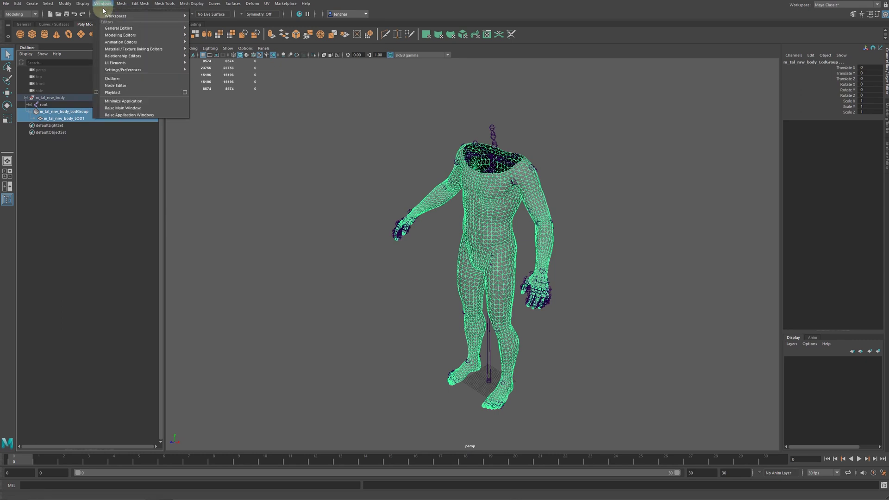
click(115, 85)
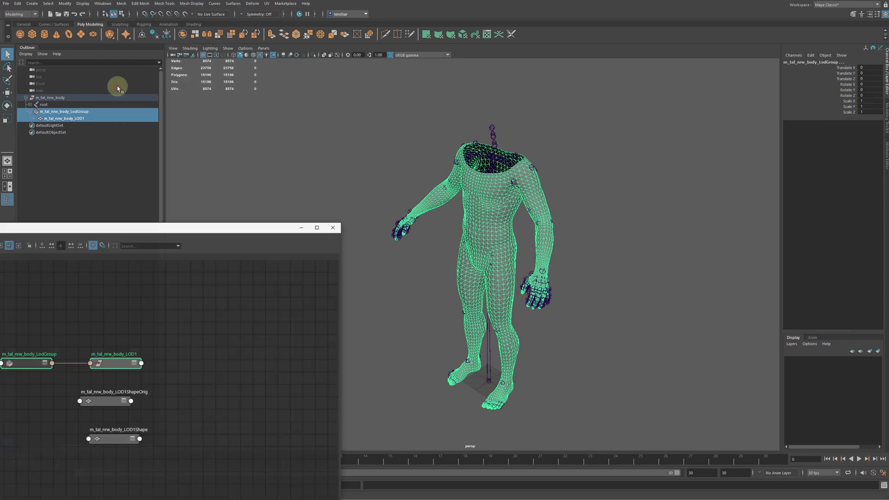
drag(182, 228, 461, 108)
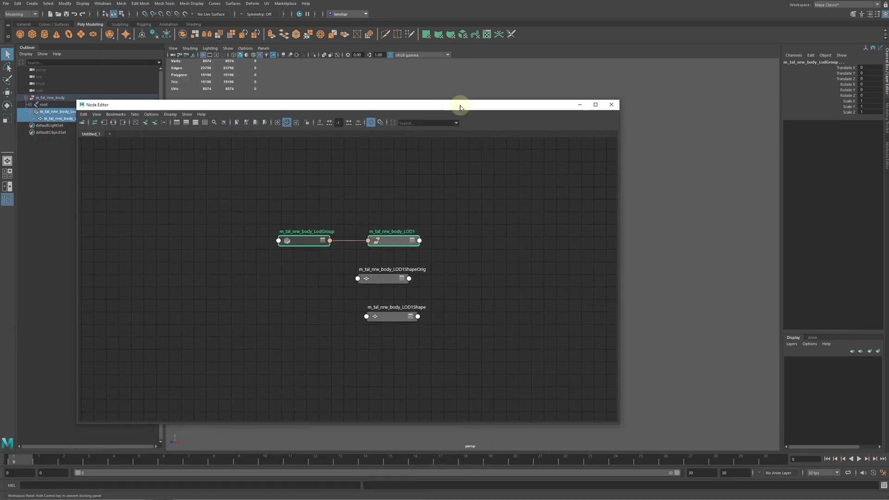
click(413, 241)
click(350, 250)
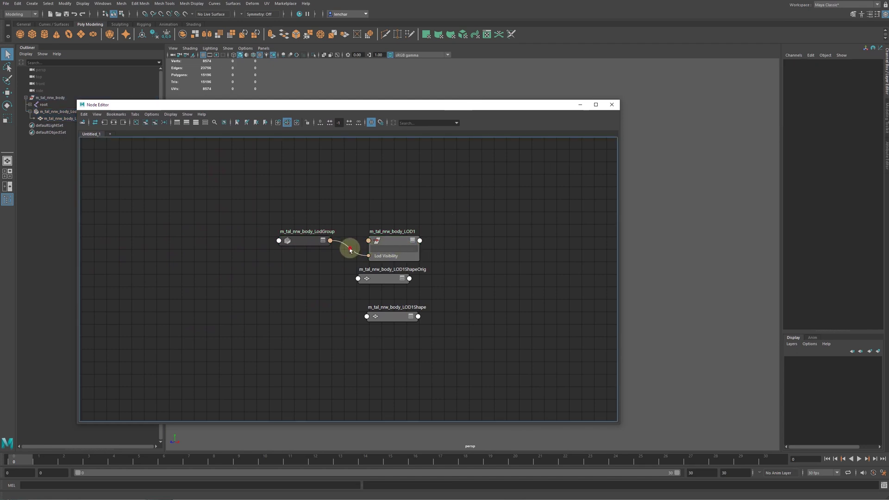
key(Delete)
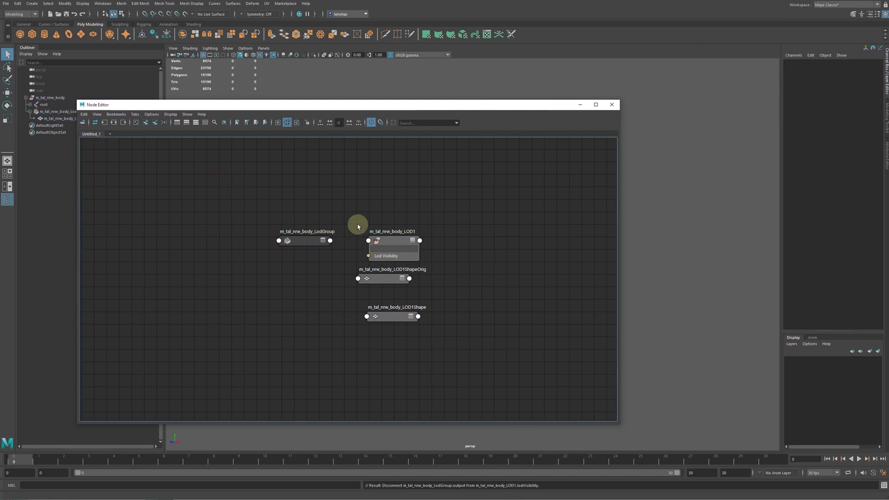
click(613, 106)
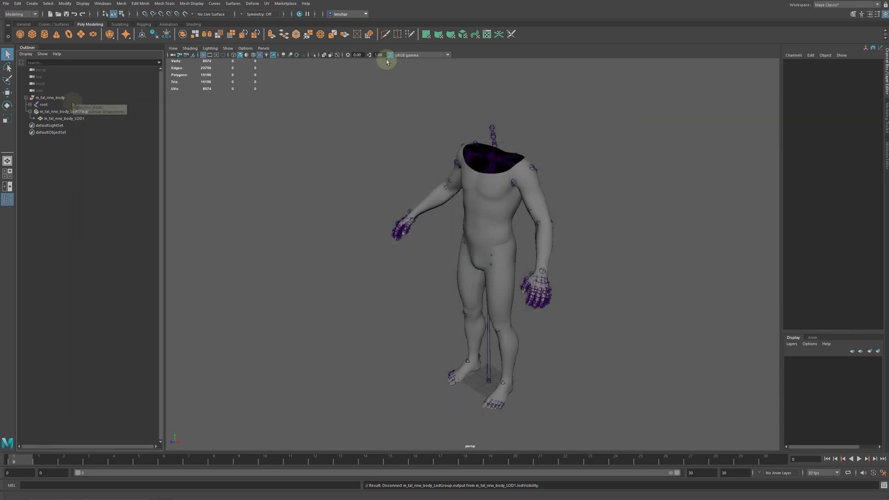
- Merge the vertices of the LOD1 body mesh with a distance threshold of 0.1
click(71, 119)
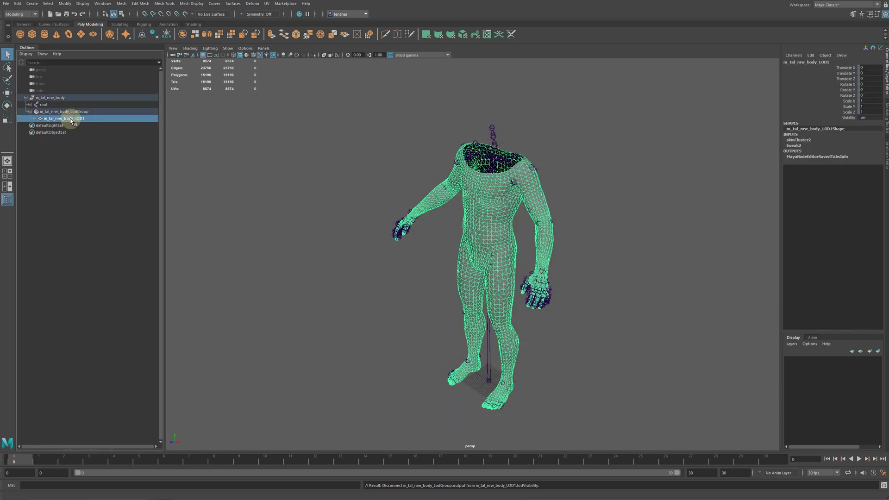
click(140, 4)
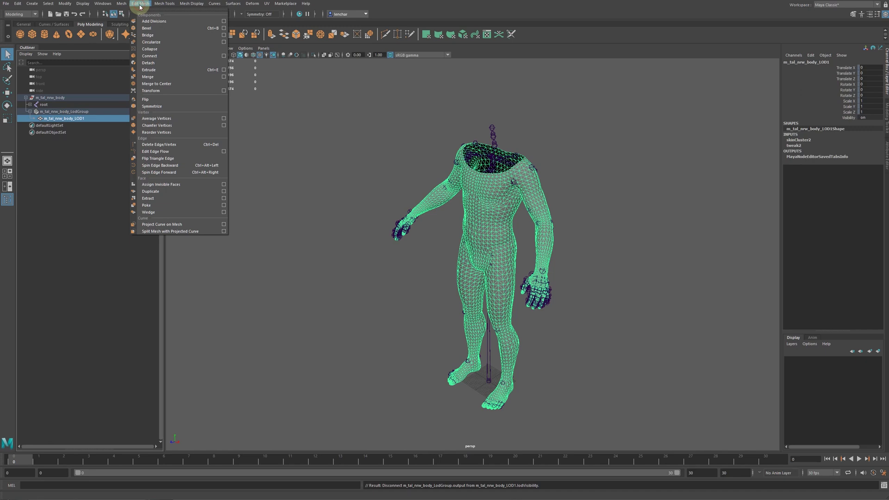
click(147, 77)
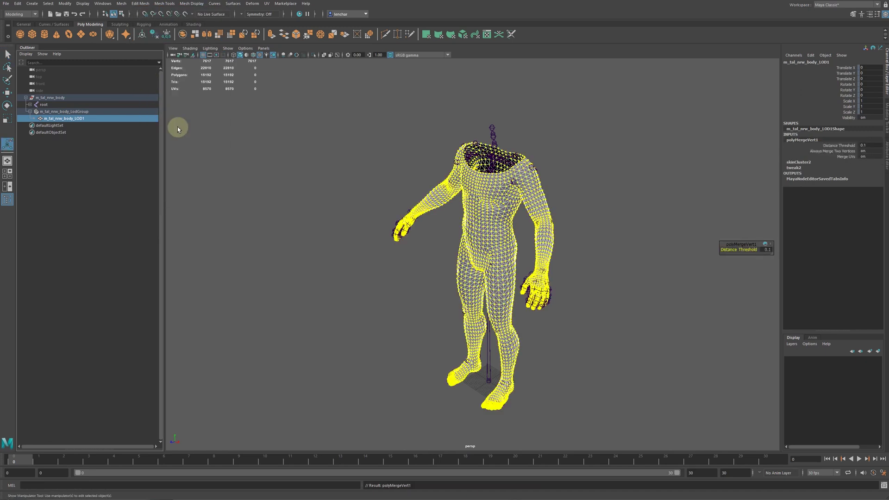
- Duplicate the merged LOD1 body mesh and rename the copy m_tal_nrw_body_LOD1_2
click(265, 190)
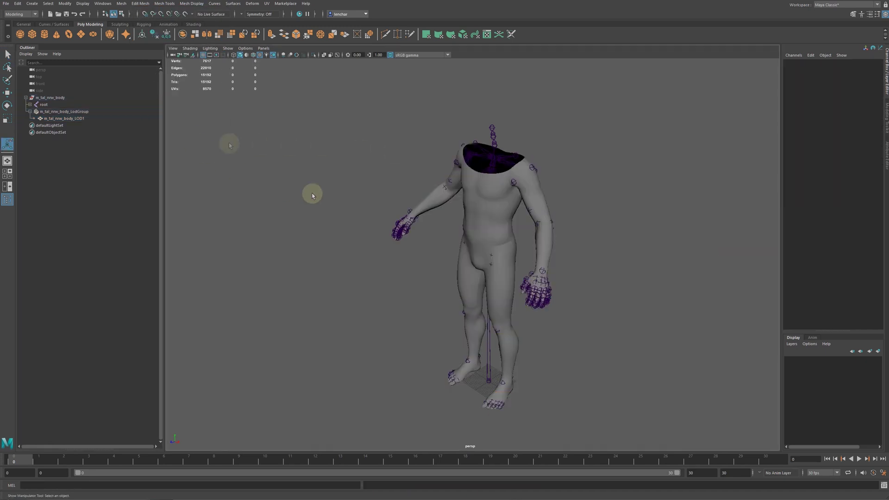
click(77, 119)
click(17, 4)
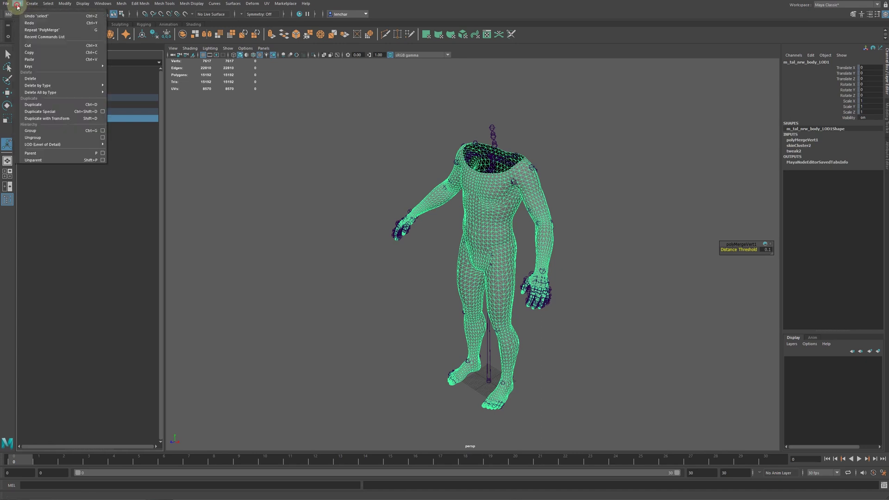
click(35, 105)
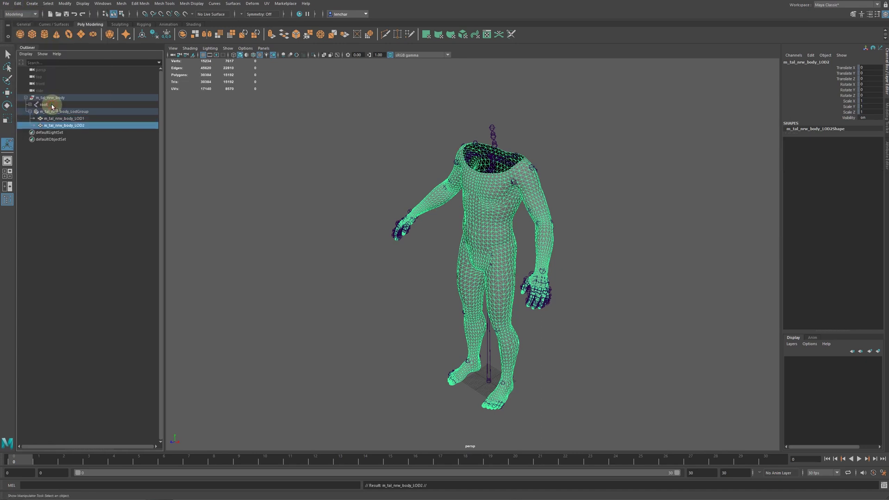
double_click(84, 125)
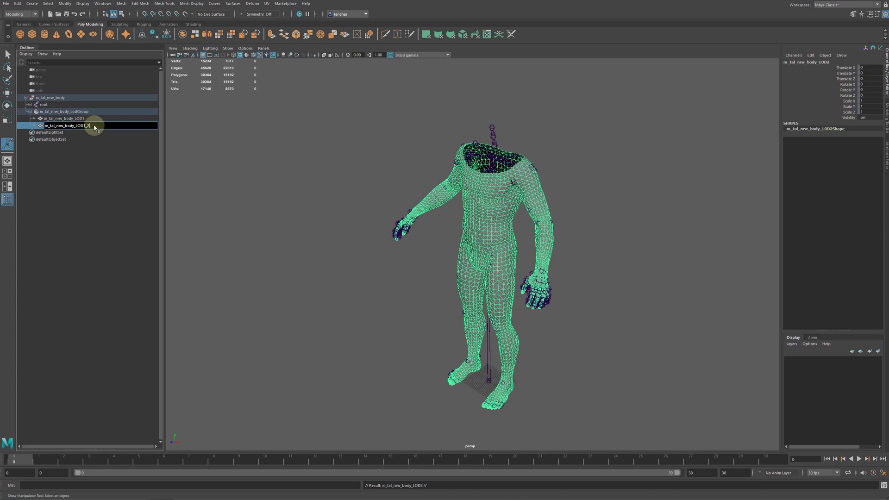
key(Return)
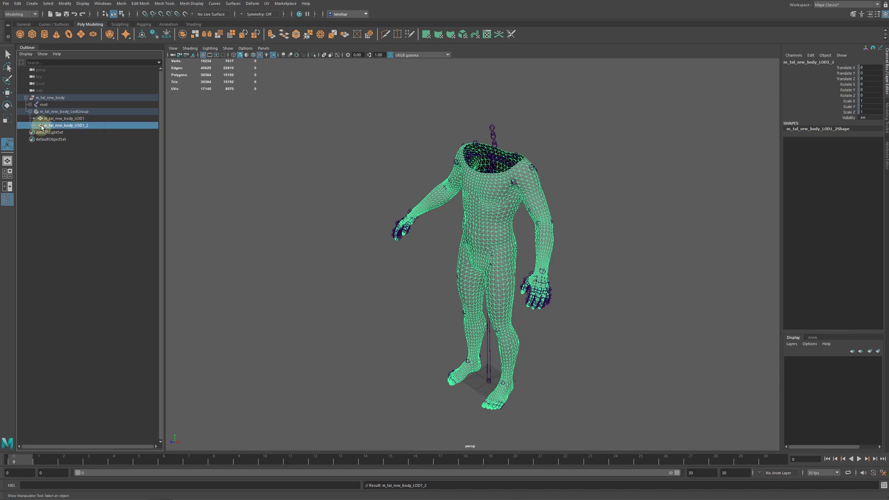
- Unlock the translate, rotate and scale channels of m_tal_nrw_body_LOD1_2 and unparent it from the LOD group
click(849, 68)
shift+click(852, 111)
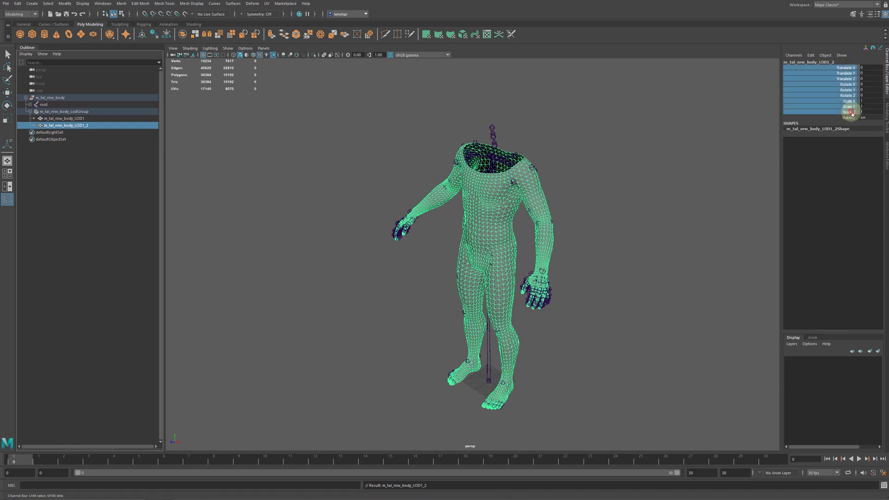
right_click(852, 113)
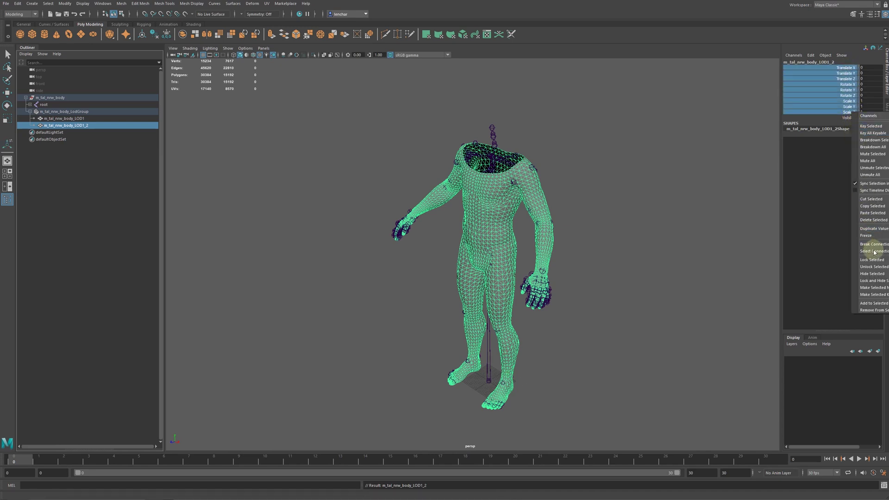
click(873, 267)
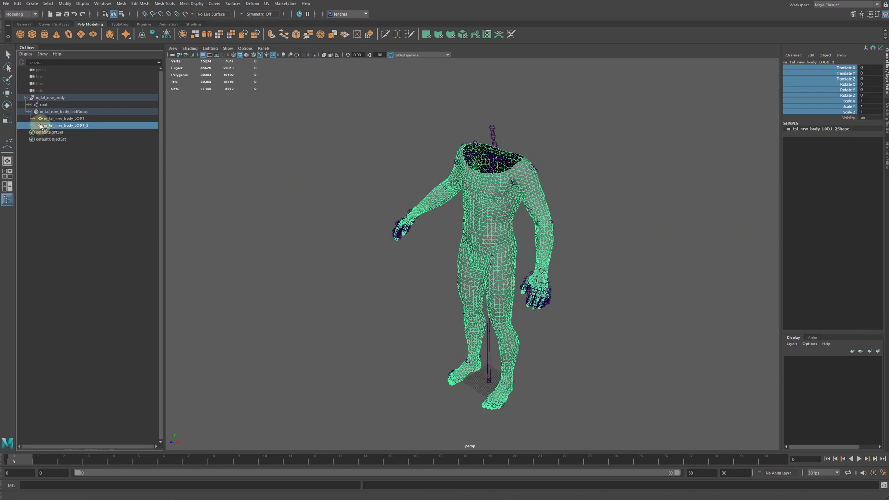
key(shift+p)
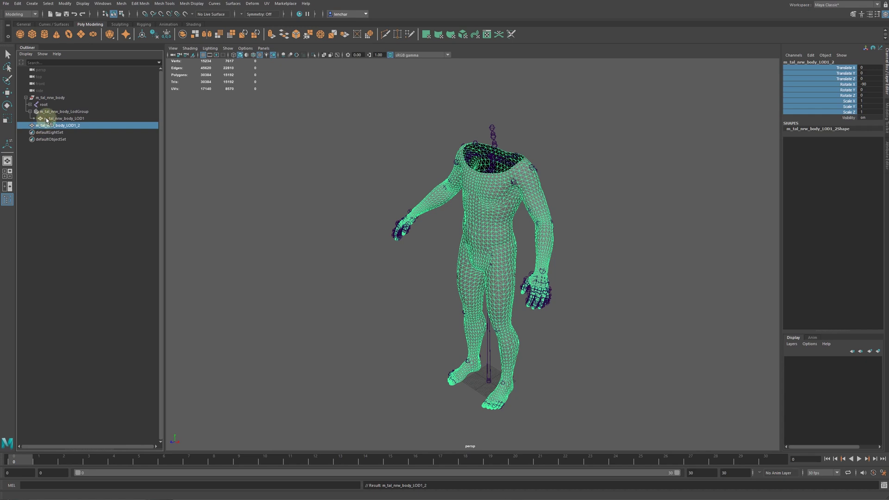
- Unparent the root joint and the LOD group from m_tal_nrw_body and hide both
click(43, 105)
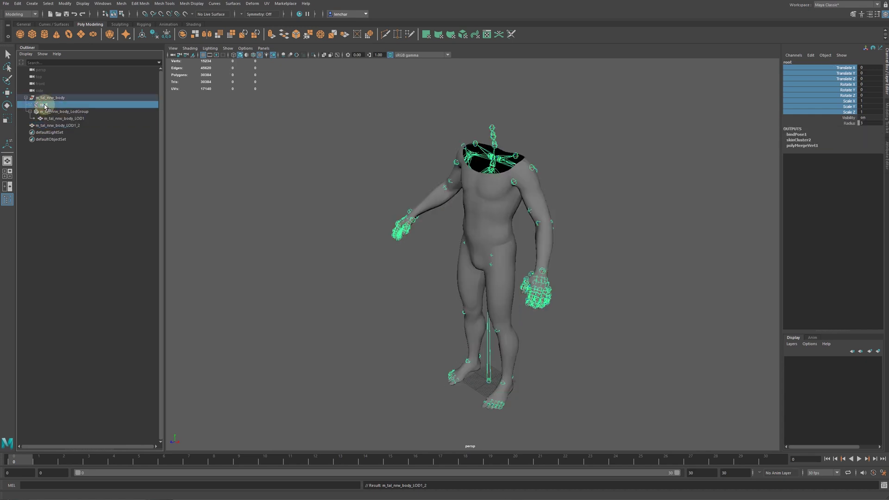
key(shift+p)
click(45, 110)
key(shift+p)
key(h)
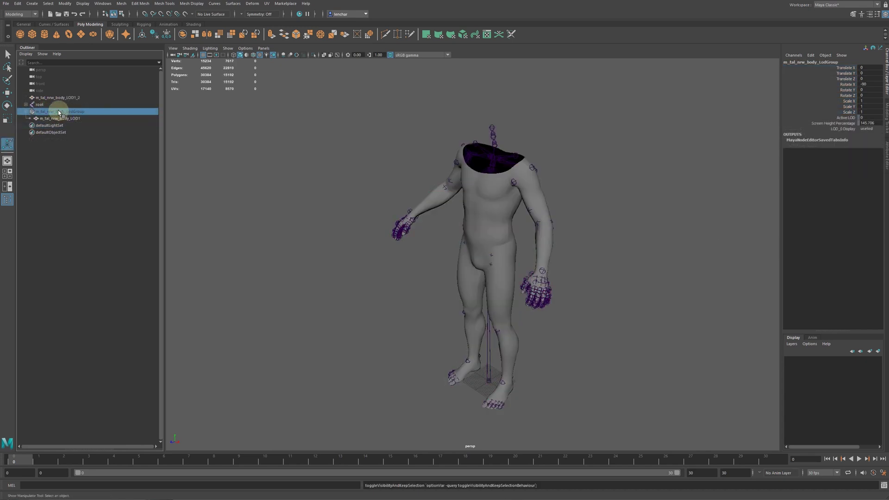
click(41, 104)
key(h)
- Paint-select the hand faces of m_tal_nrw_body_LOD1_2, with Object X symmetry covering both hands, and delete them
click(56, 98)
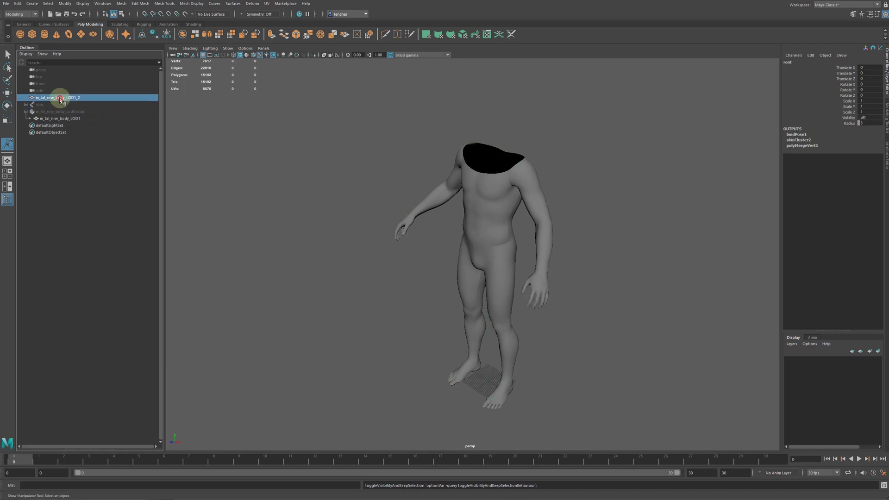
alt+drag(415, 249, 612, 262)
right_click(612, 262)
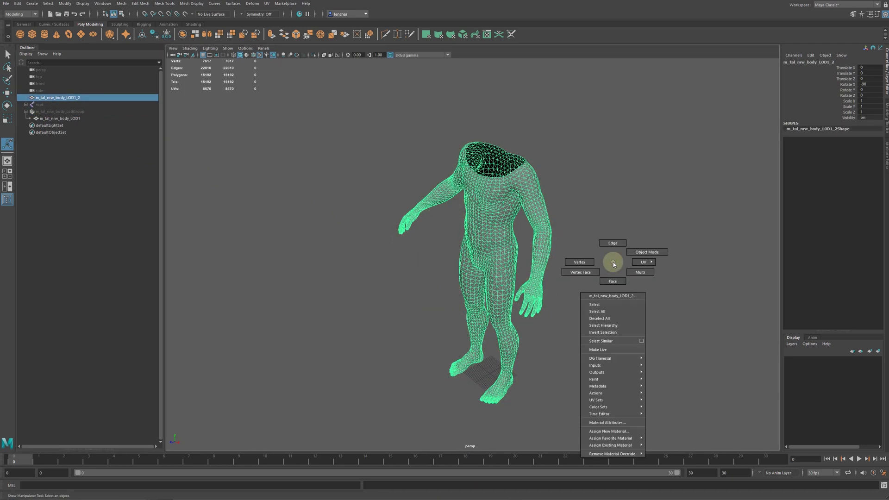
right_drag(610, 274, 611, 279)
key(f)
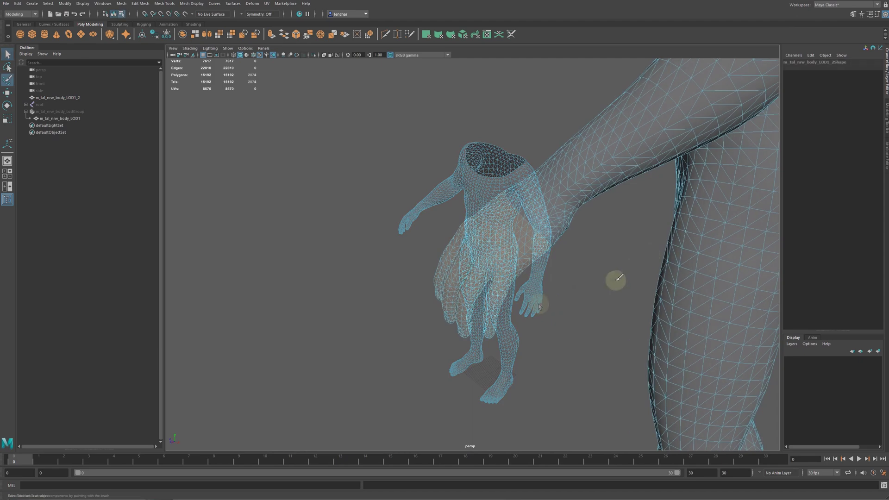
alt+drag(611, 280, 609, 234)
key(a)
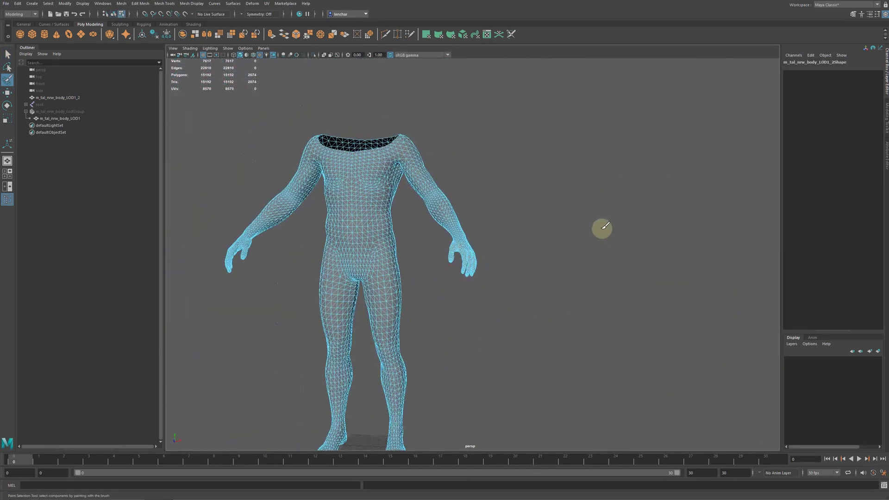
key(f)
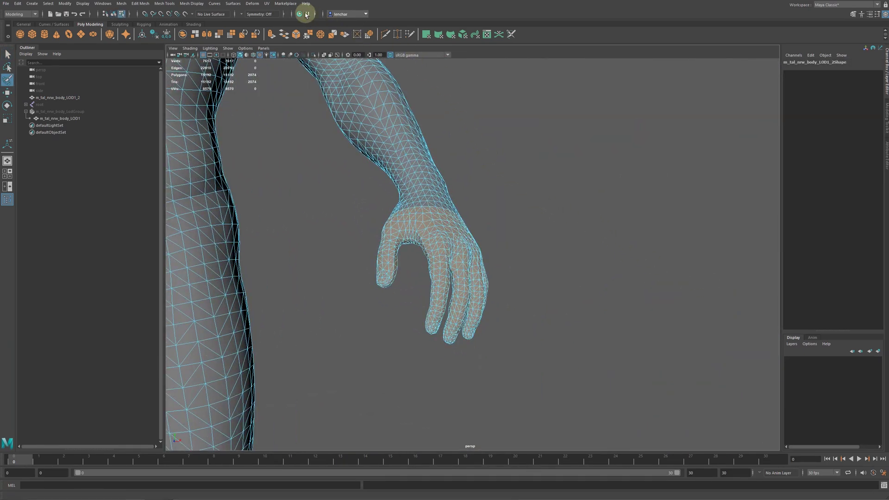
click(242, 18)
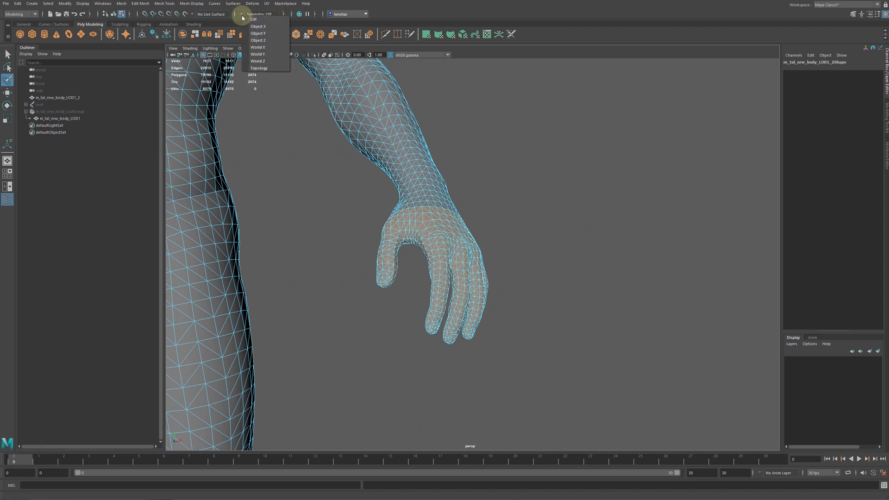
click(260, 29)
scroll(349, 190, down, 5)
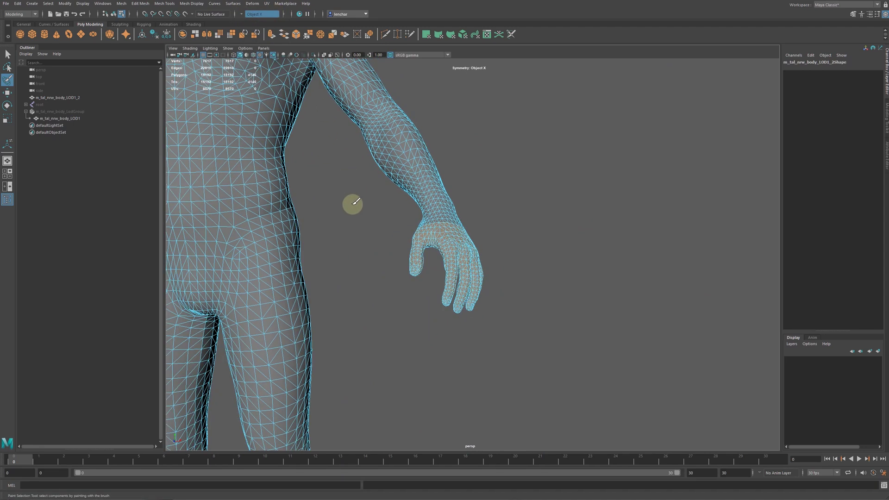
alt+drag(352, 205, 625, 172)
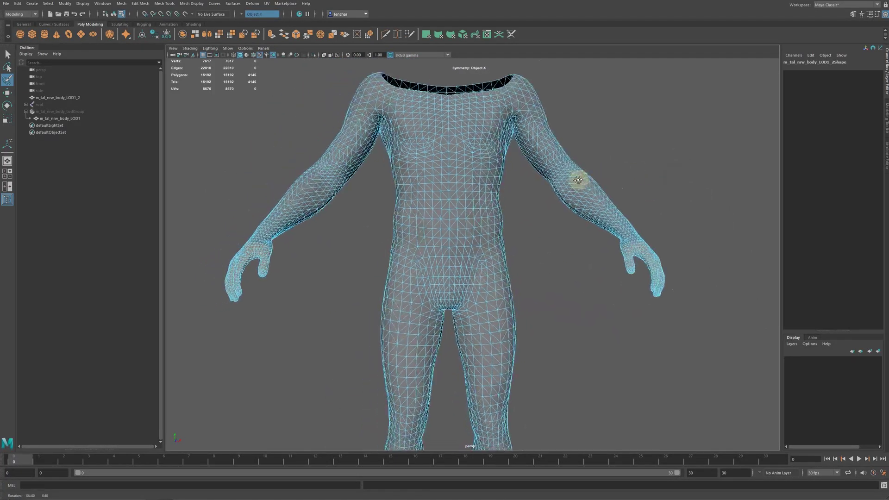
scroll(569, 184, up, 3)
- Paint-select the toe faces of both feet and delete them
alt+drag(562, 189, 393, 228)
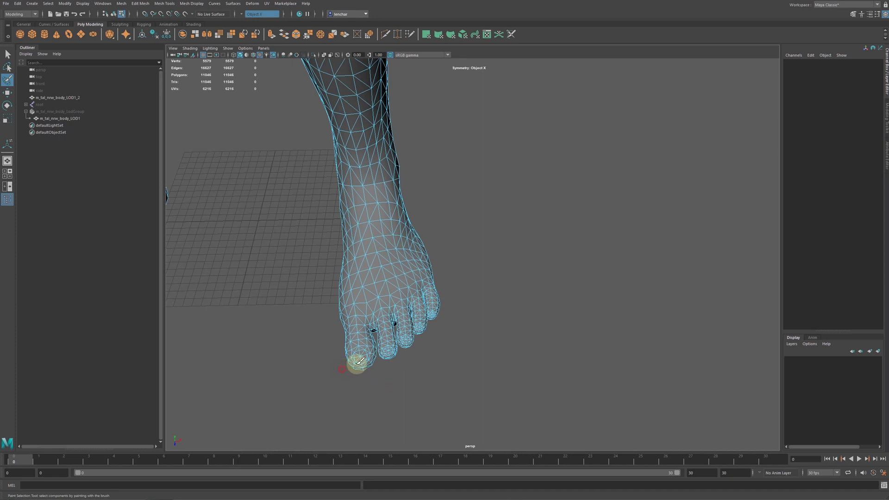
drag(359, 361, 427, 327)
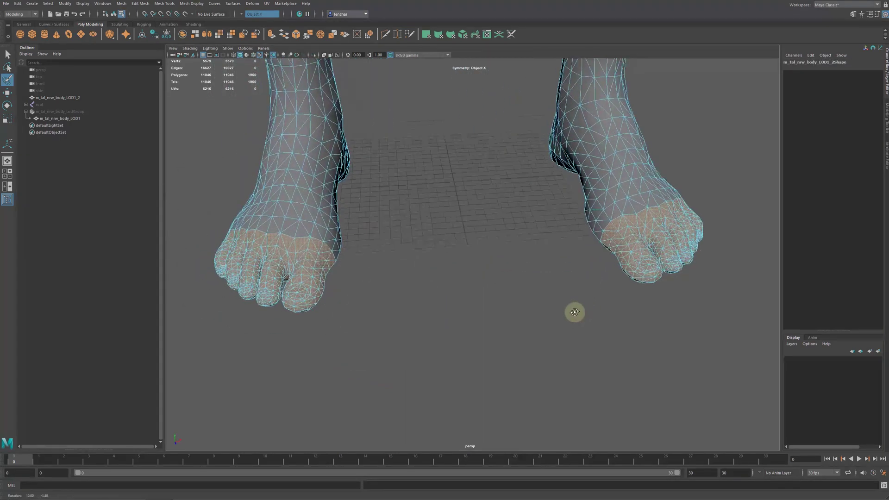
alt+drag(574, 312, 572, 320)
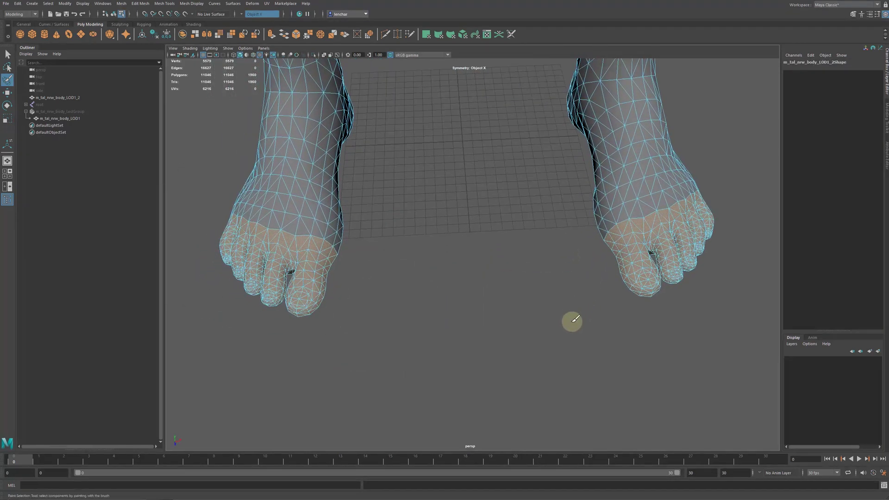
key(Delete)
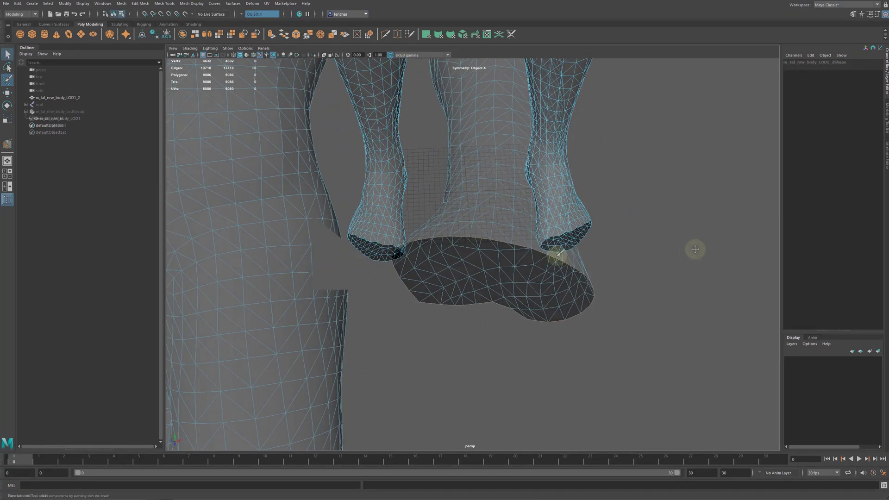
- Extrude the open border edges of the wrists with 4 divisions and move the extruded edges outward
click(141, 3)
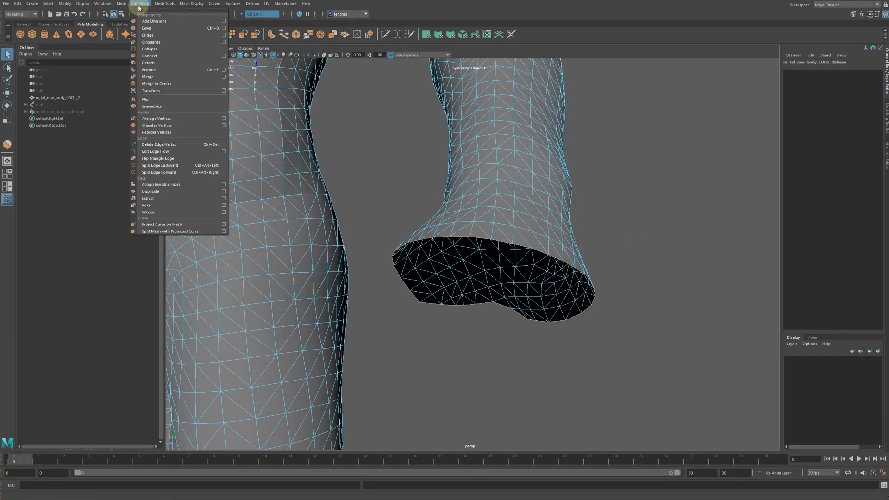
click(223, 70)
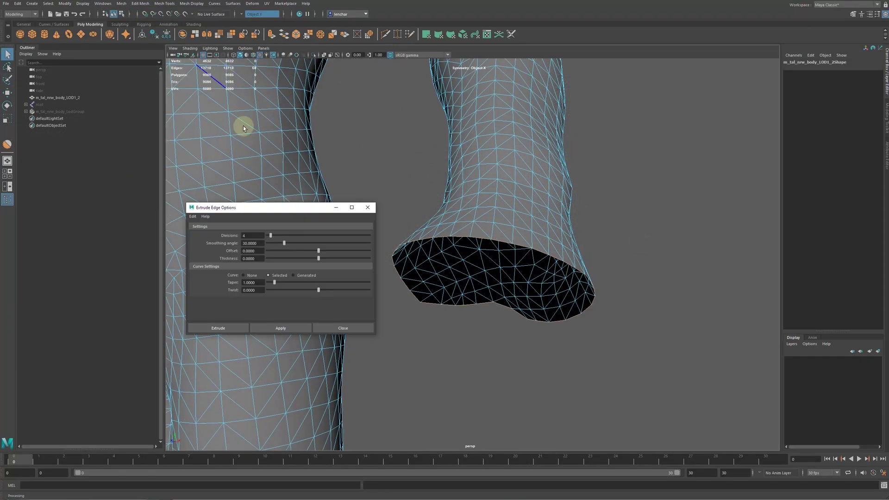
click(290, 330)
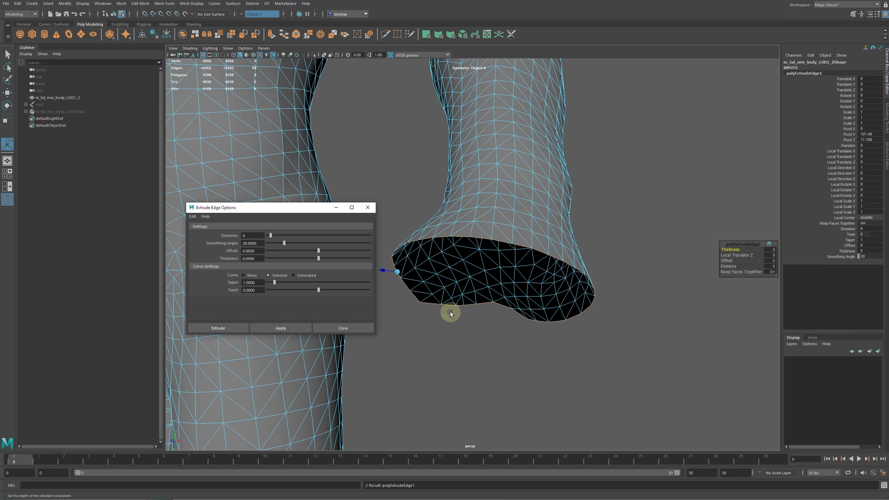
click(11, 96)
drag(491, 281, 480, 307)
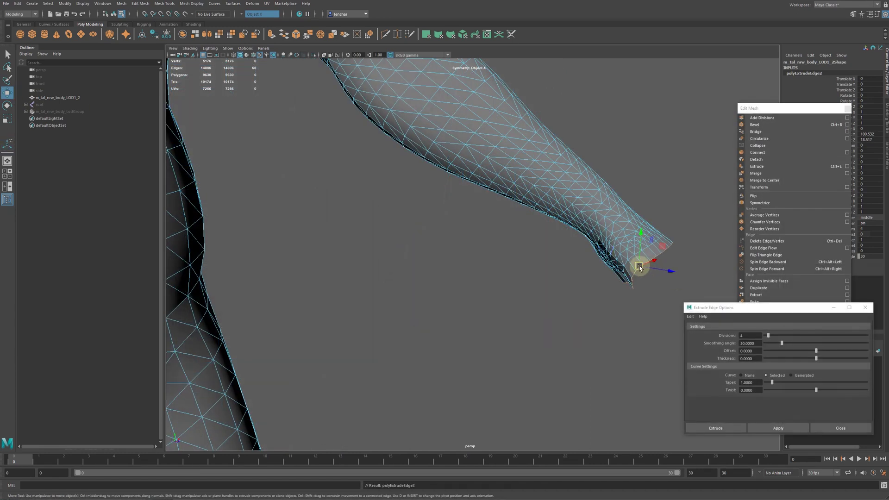
- Move the second extruded edge ring of the wrist further along the arm and scale it to shape the stump
drag(639, 268, 642, 269)
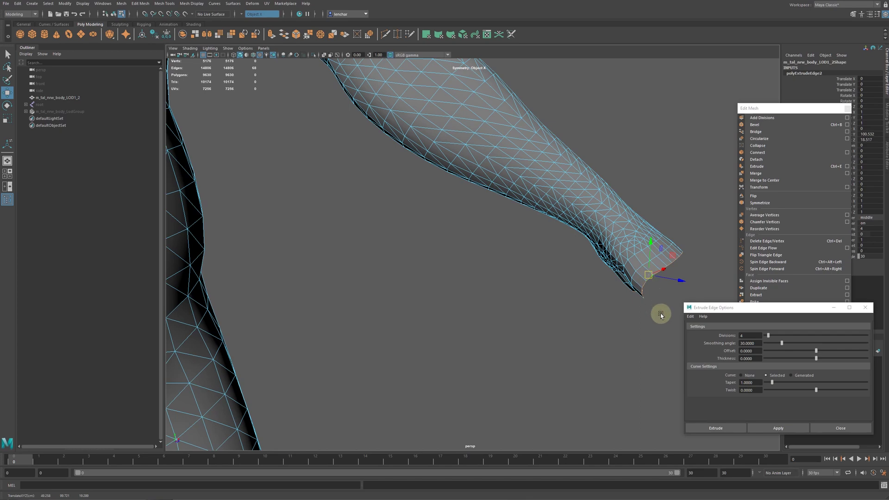
alt+drag(660, 315, 484, 268)
key(r)
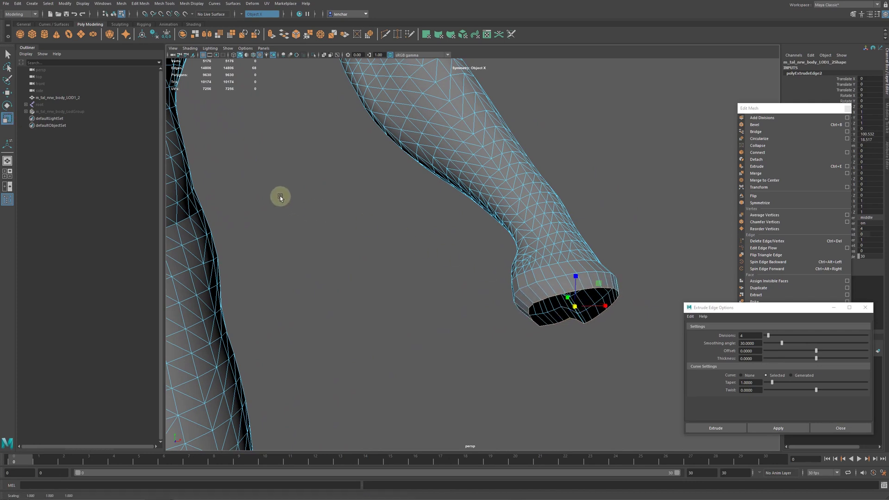
- Extrude the wrist's open edges once more with 4 divisions and move the new ring outward along the arm
click(771, 430)
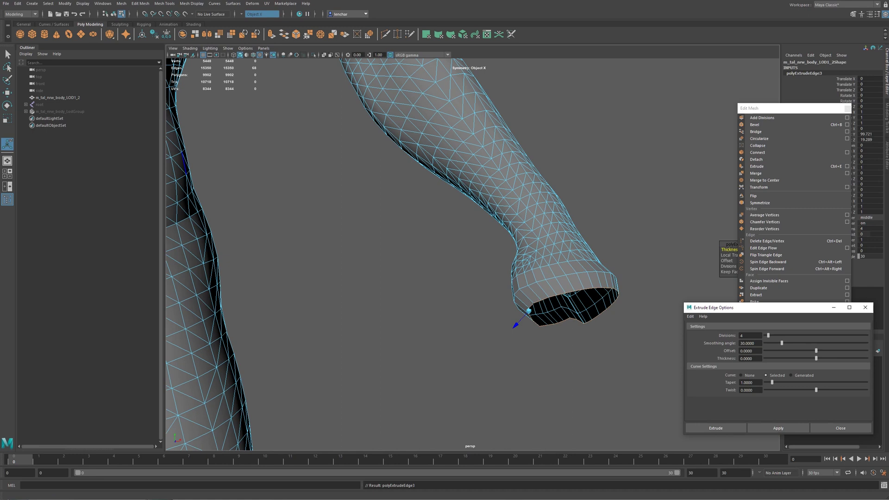
key(w)
drag(574, 306, 582, 322)
alt+drag(586, 373, 641, 334)
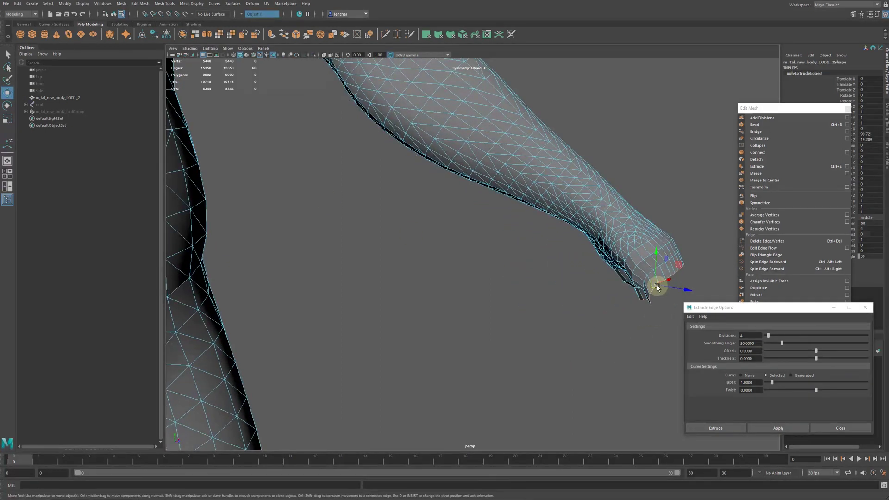
drag(658, 287, 661, 288)
- Taper the wrist extrusions down to a small rounded tip by scaling the end edges, and merge them to center
key(r)
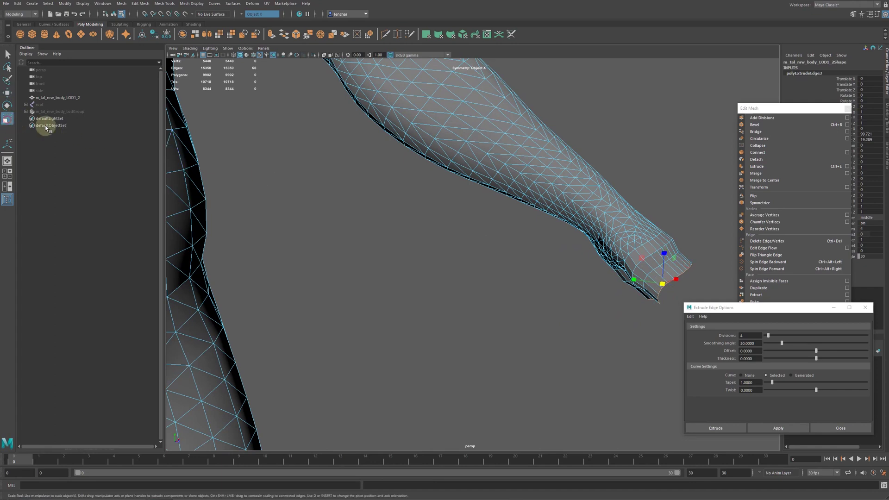
drag(663, 281, 565, 329)
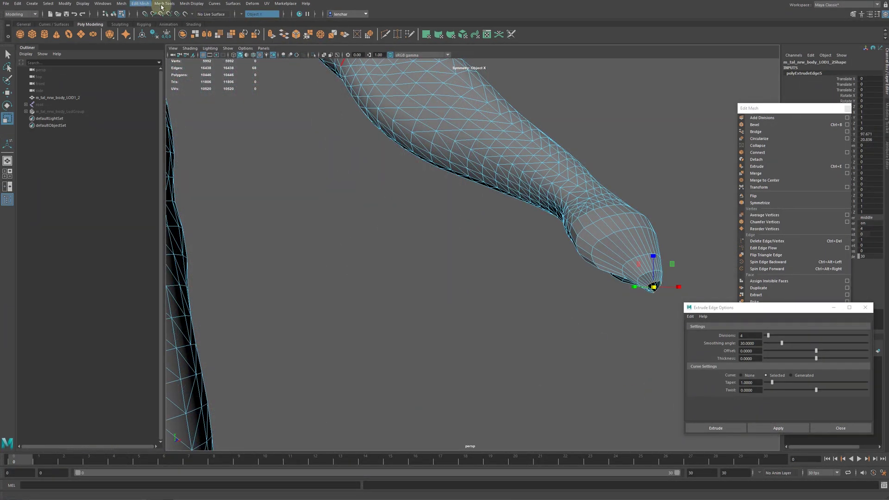
click(163, 5)
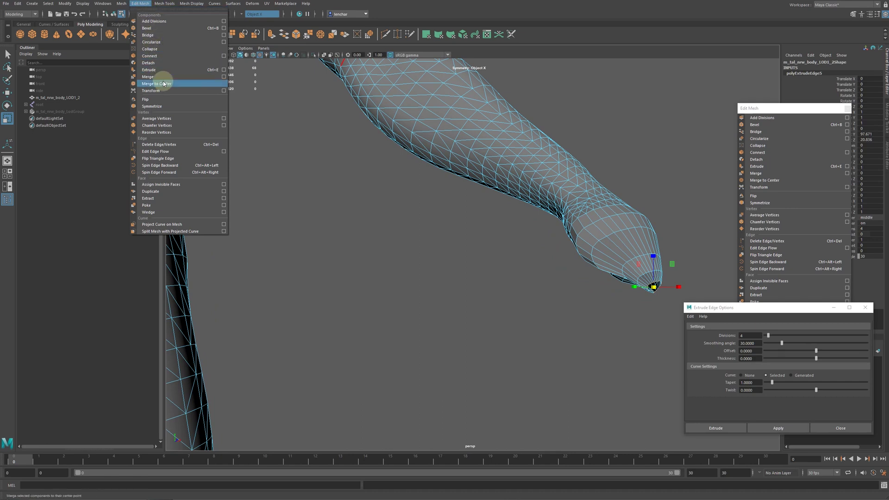
click(164, 81)
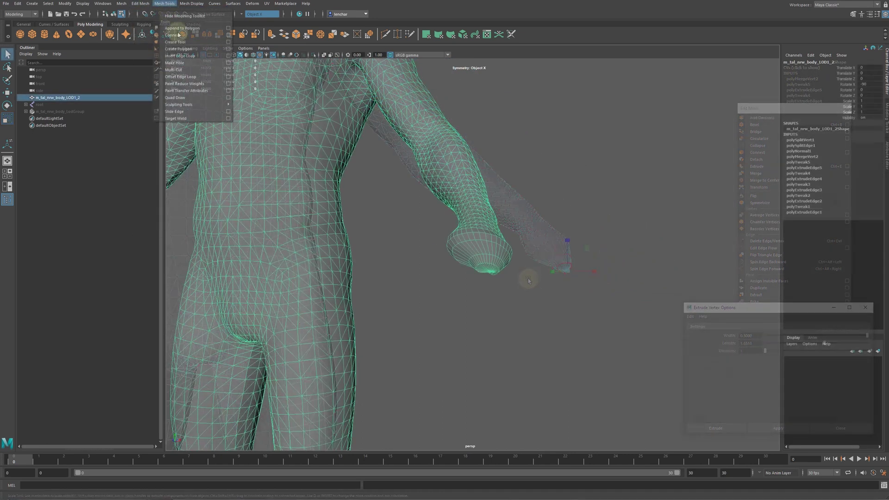
- Smooth the closed tip of the wrist stump with the sculpting Smooth Tool
mouse_move(213, 105)
click(266, 99)
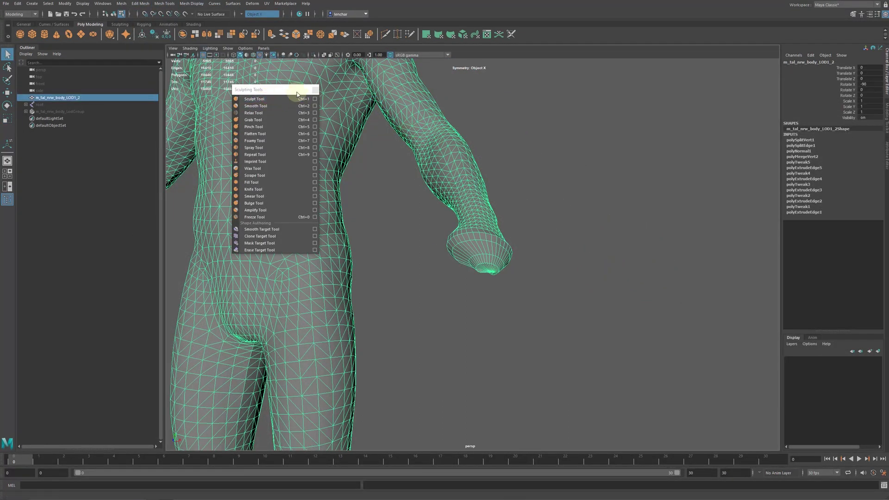
mouse_move(297, 94)
mouse_down()
mouse_move(546, 135)
mouse_move(720, 149)
mouse_up()
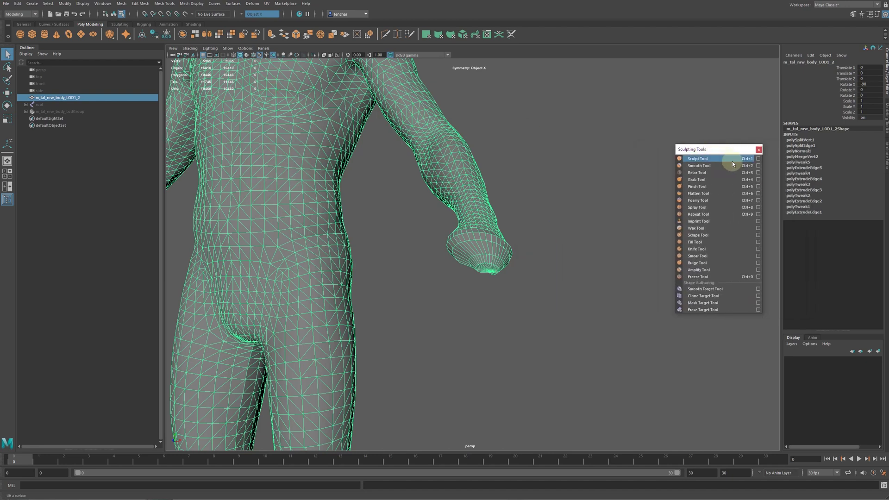
click(758, 166)
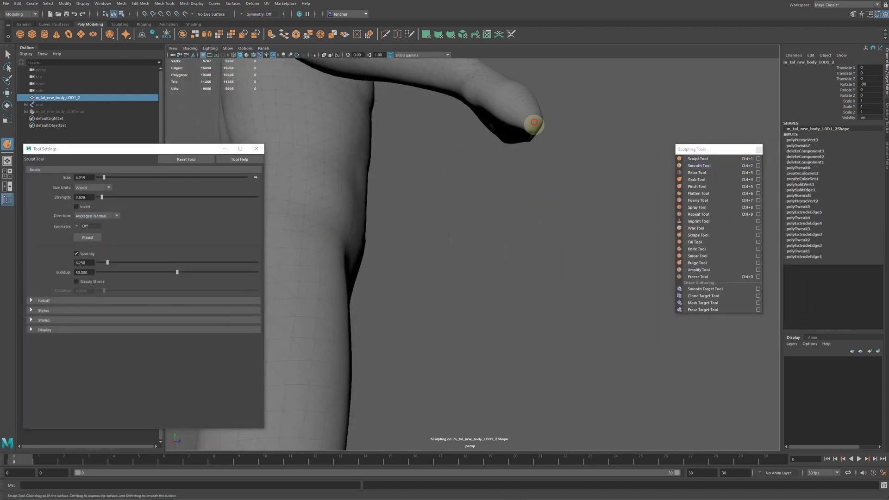
key(ctrl+z)
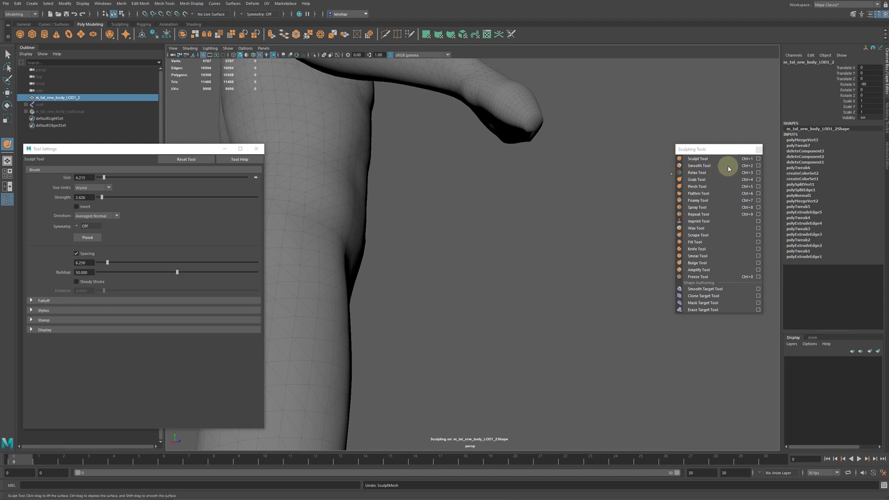
click(702, 165)
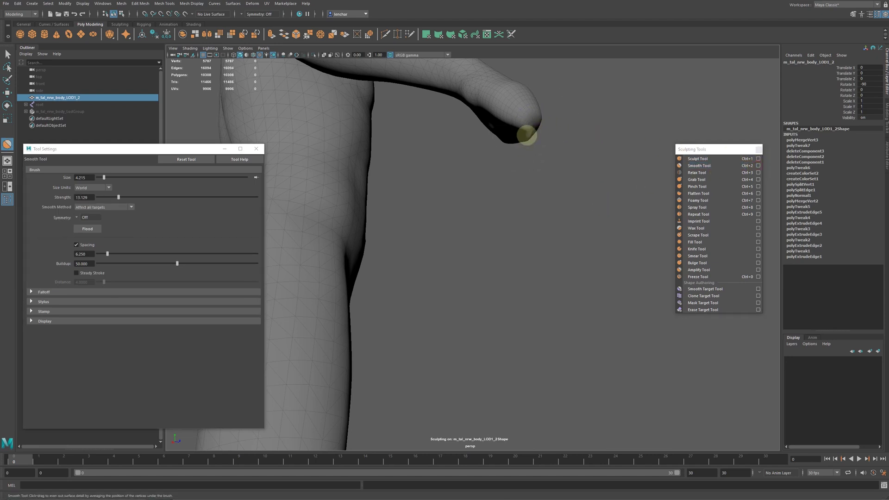
- Extrude the open border edges at the front of both feet with 4 divisions and move the new edge ring outward
alt+drag(572, 192, 470, 228)
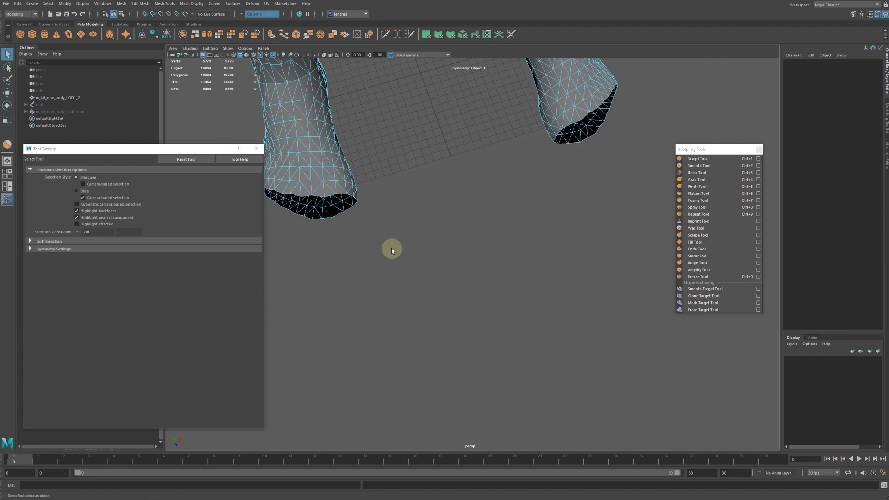
right_click(391, 249)
click(393, 230)
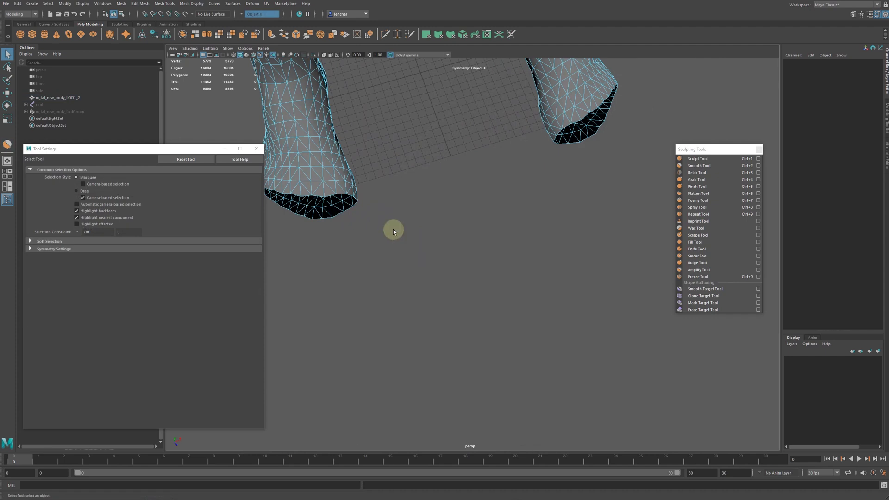
click(337, 217)
click(326, 218)
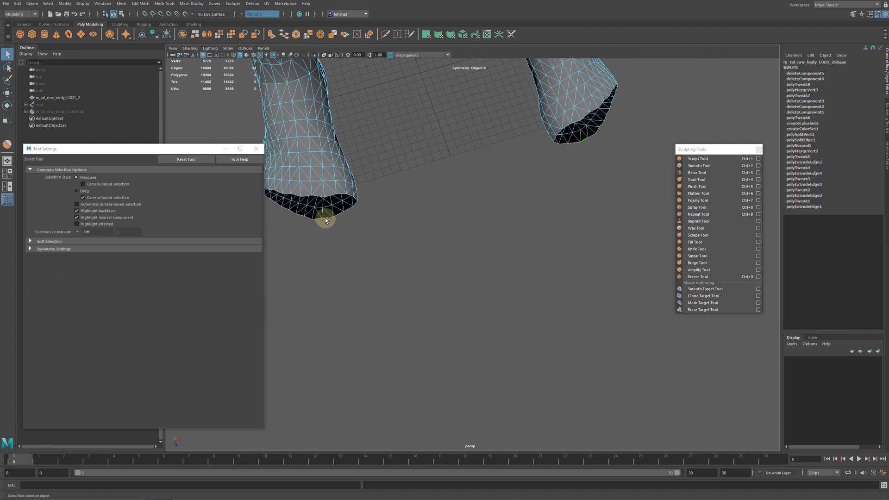
click(256, 149)
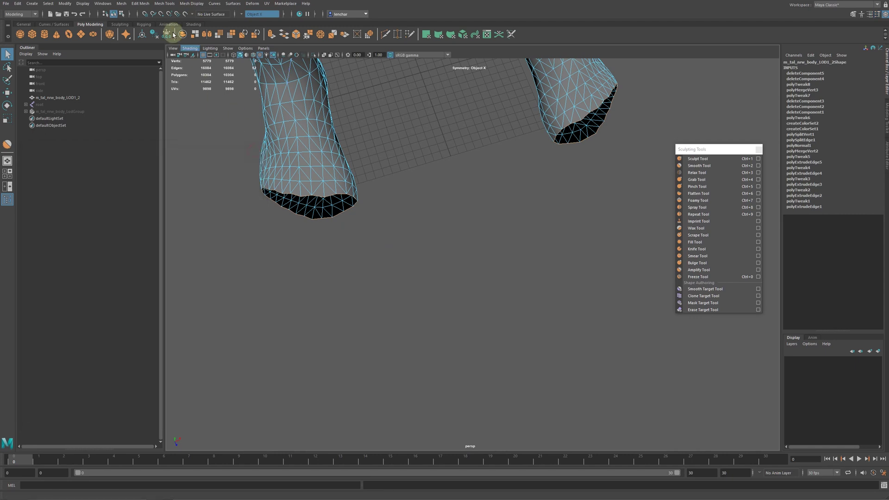
click(141, 4)
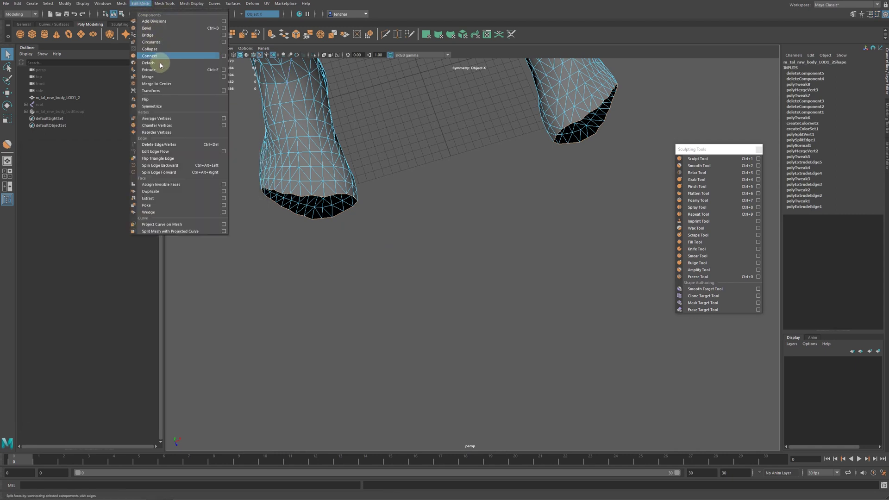
click(224, 70)
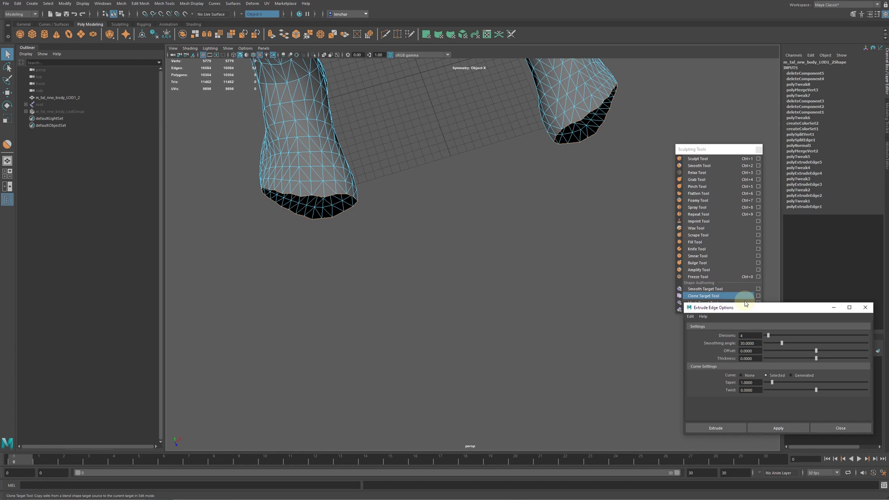
drag(780, 306, 205, 277)
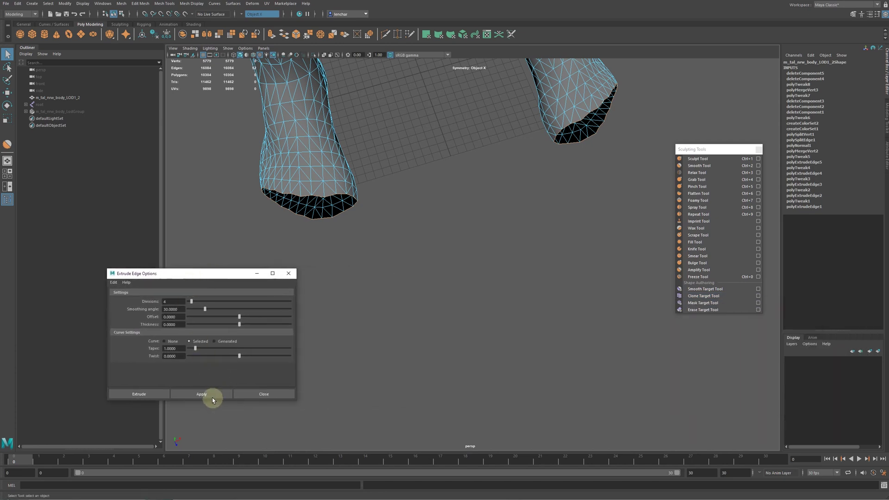
click(212, 397)
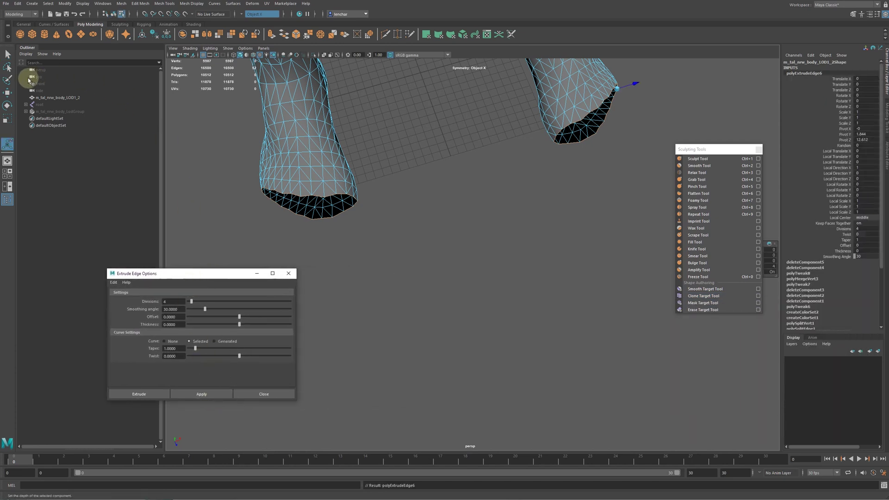
click(8, 94)
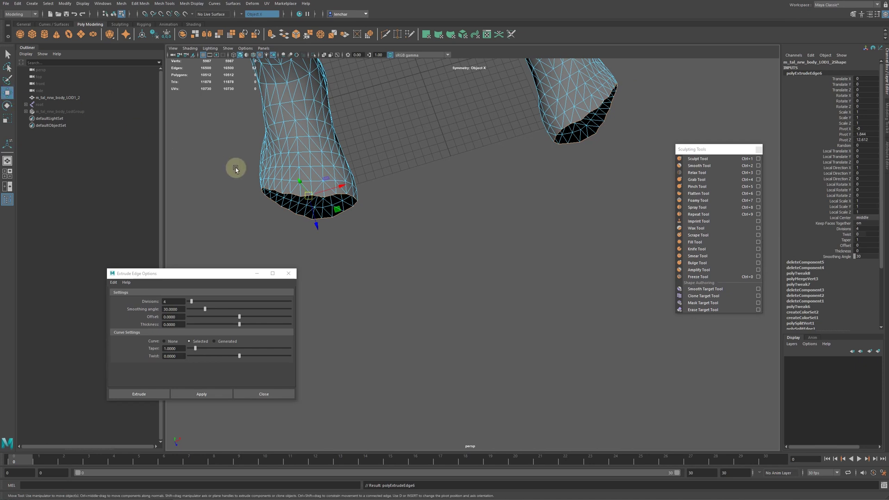
drag(307, 196, 310, 211)
key(f)
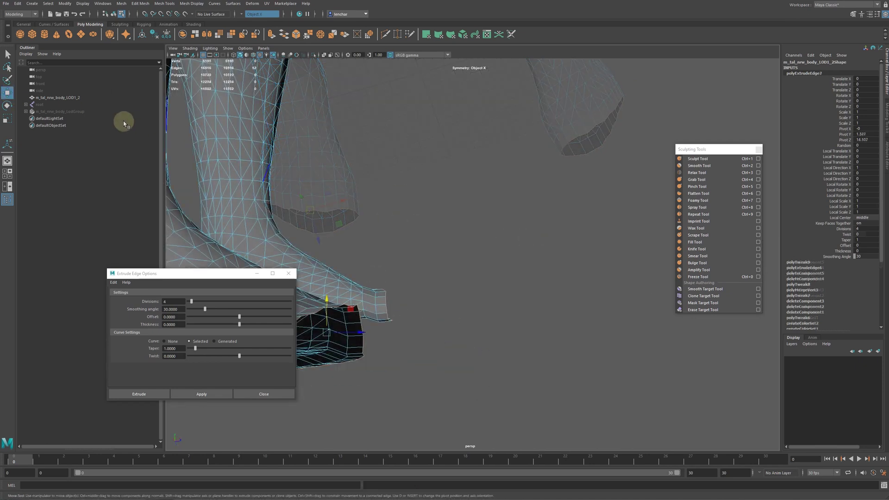
- Show the original body group m_tal_nrw_body_LodGroup as a reference for the toe shape
click(50, 112)
alt+drag(298, 207, 538, 290)
key(ctrl+z)
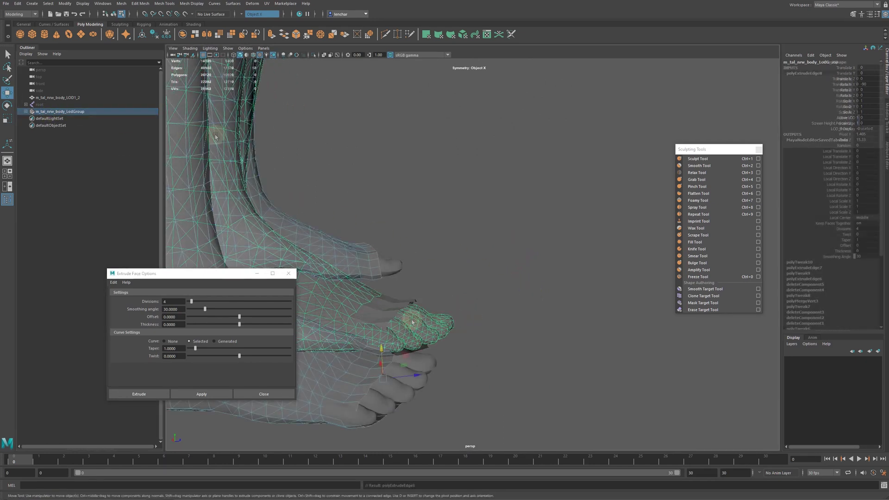
- Extend the foot extrusions forward over the toes into rounded caps and merge the end edges to center
drag(418, 376, 493, 385)
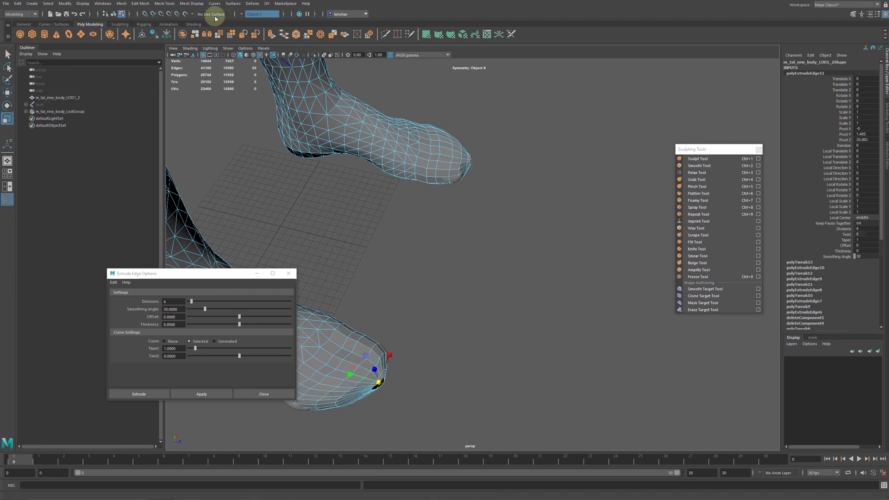
click(171, 6)
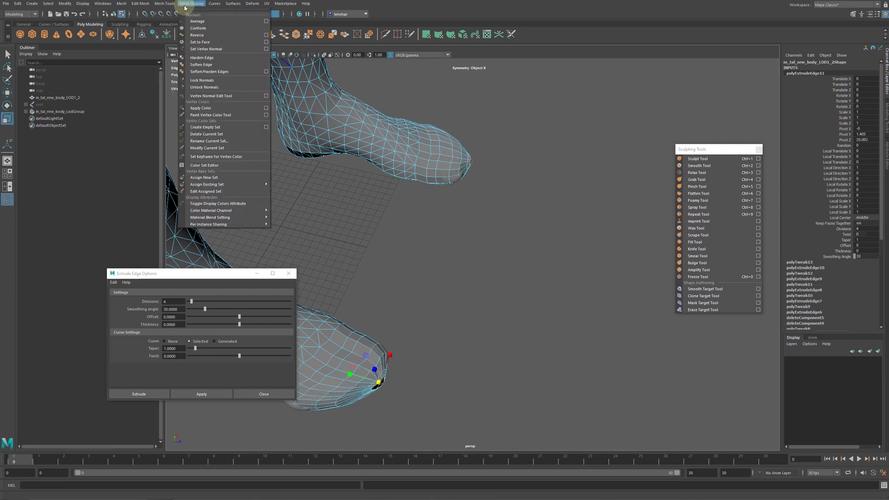
click(157, 84)
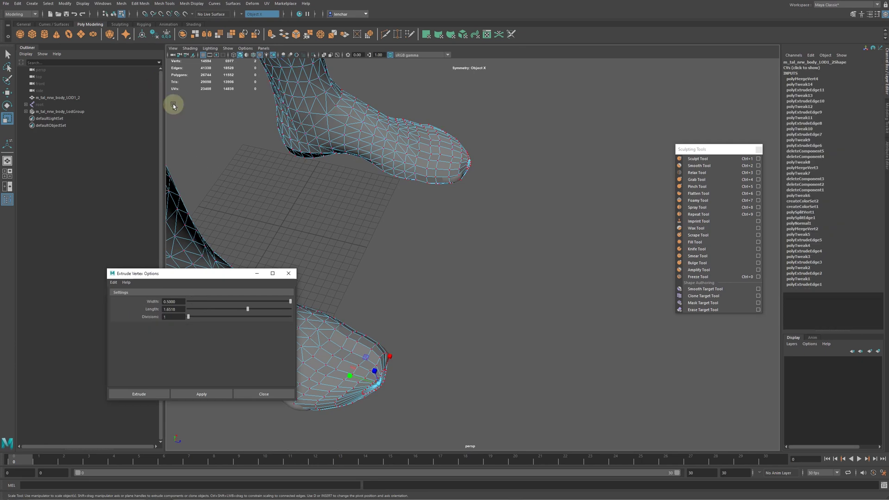
- Smooth the new foot tips on both sides with the Smooth Tool, using Object X symmetry
alt+drag(516, 345, 427, 341)
key(ctrl+2)
scroll(448, 357, up, 5)
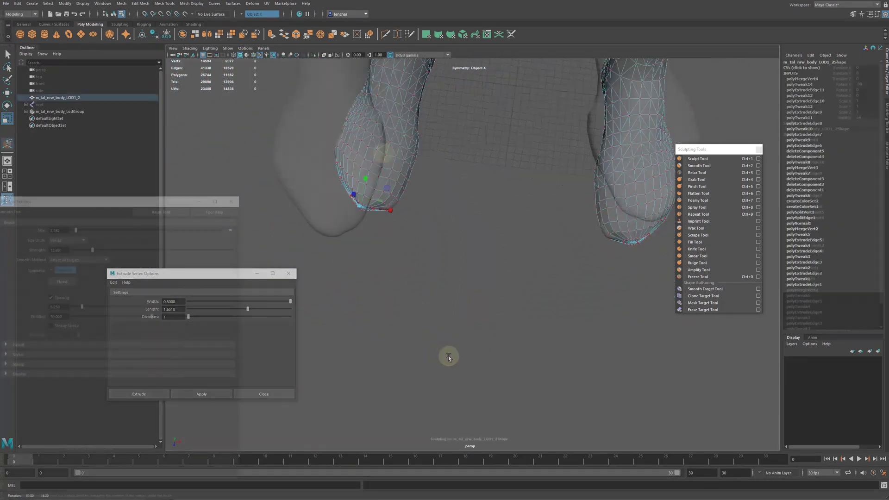
drag(380, 117, 383, 166)
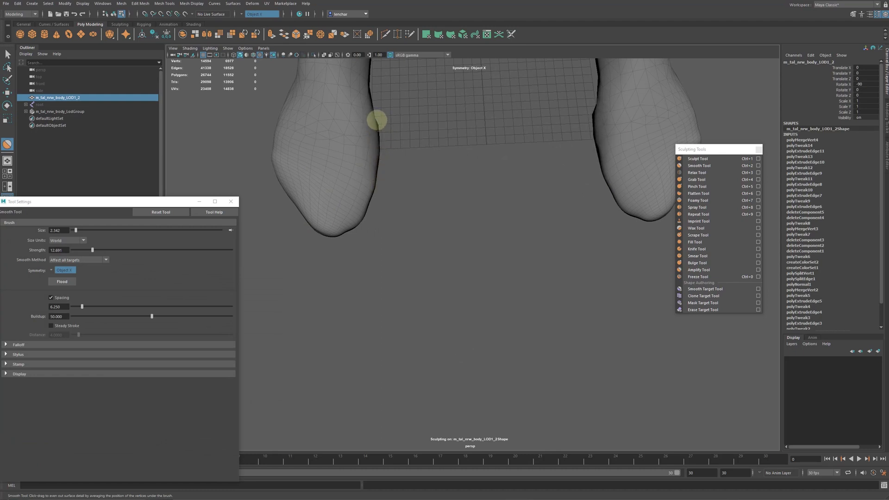
scroll(520, 242, down, 6)
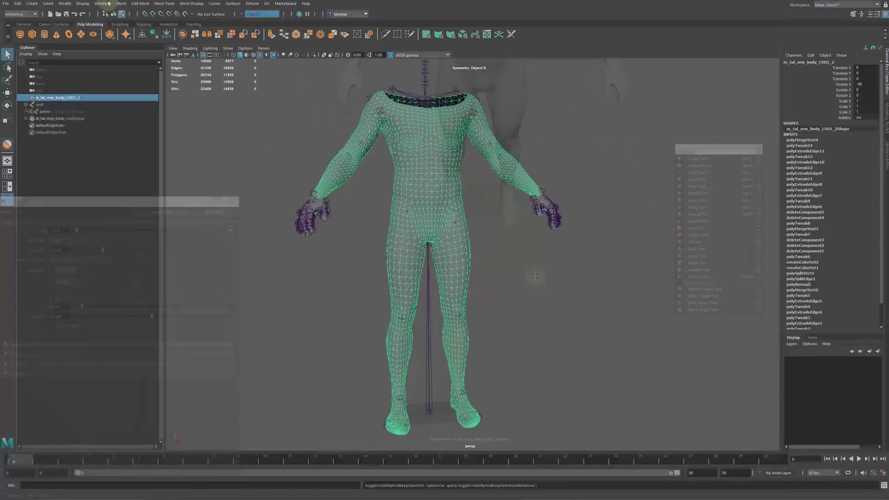
click(121, 3)
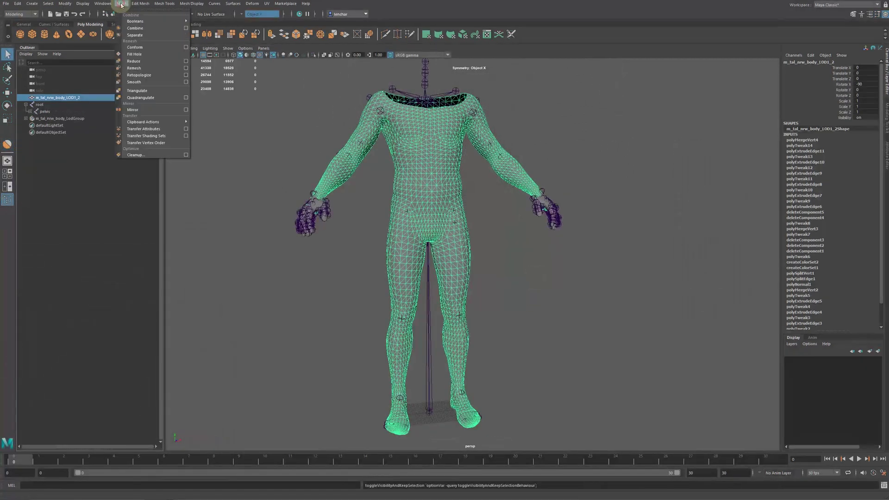
click(155, 144)
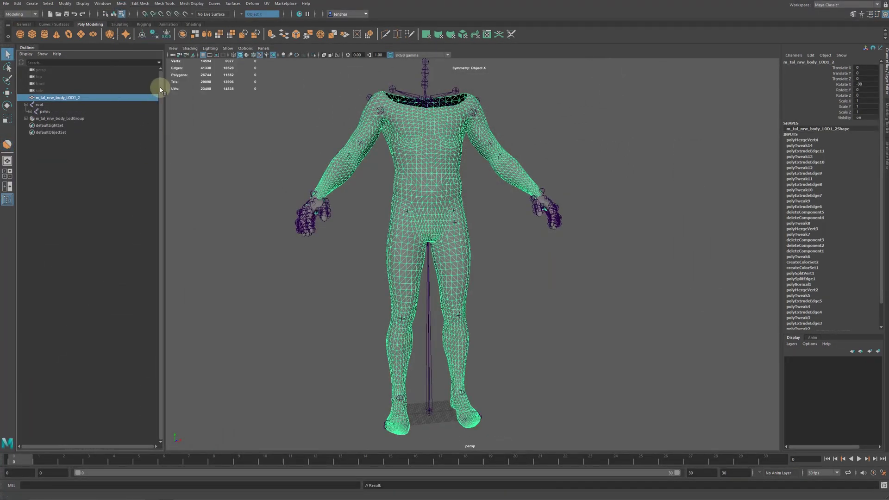
- Bind m_tal_nrw_body_LOD1_2 to the full root joint hierarchy, using selected joints, closest distance, 6 max influences and a dropoff rate of 4.0
click(36, 14)
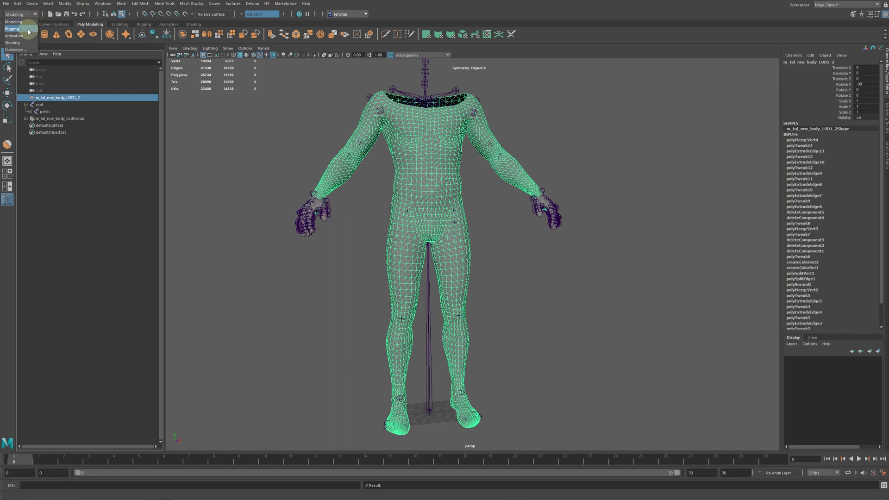
click(41, 107)
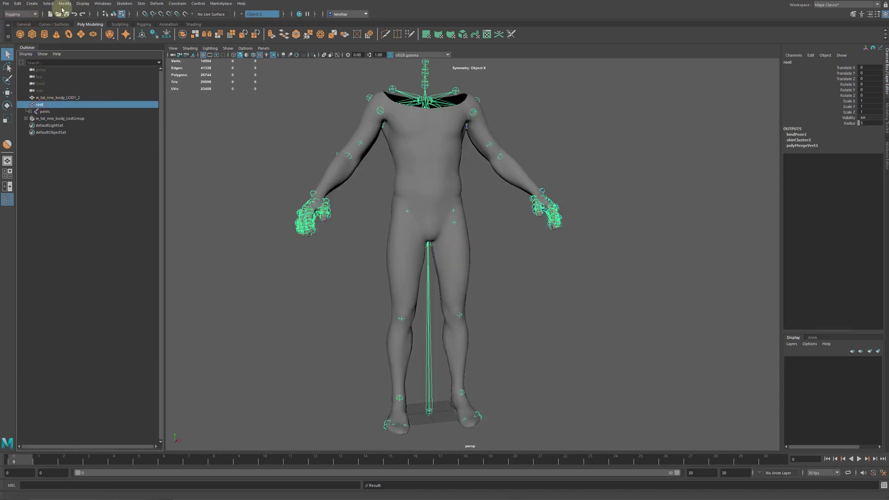
click(48, 3)
click(56, 37)
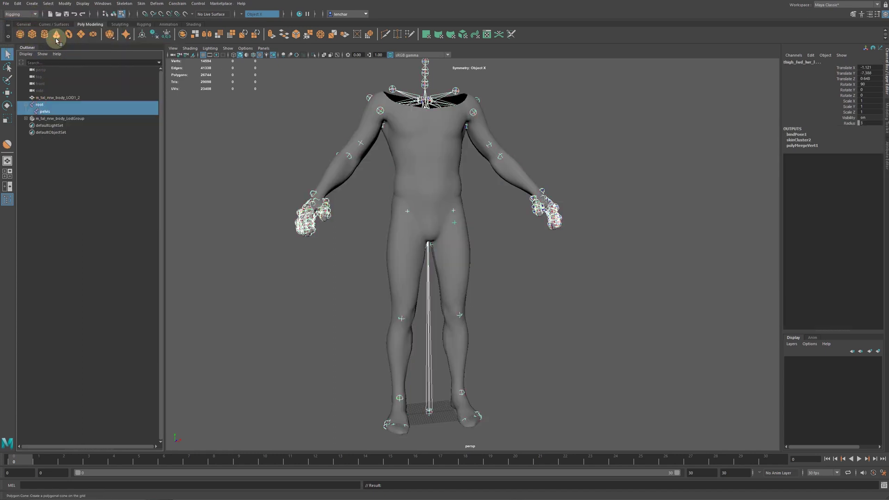
ctrl+click(41, 98)
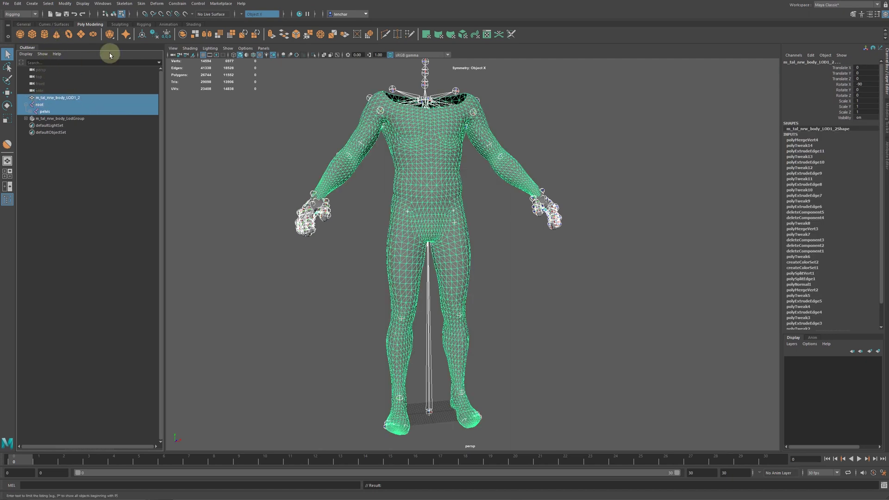
click(142, 4)
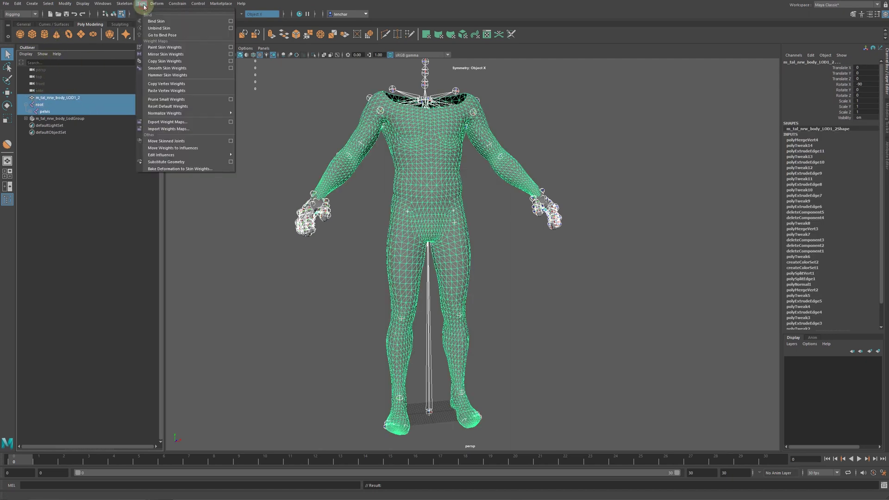
click(231, 22)
click(216, 393)
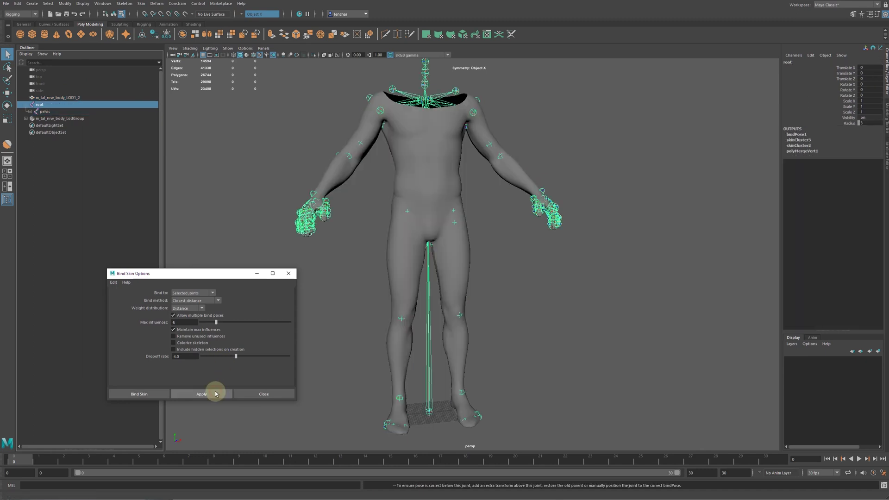
click(258, 394)
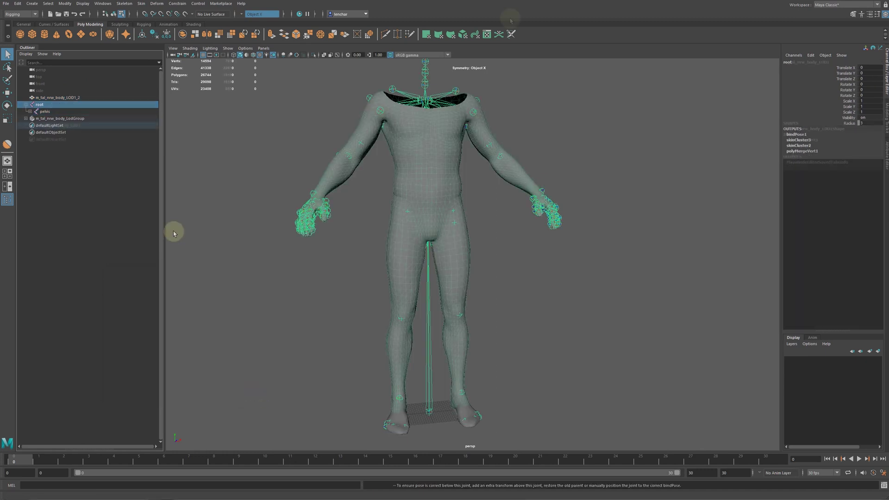
- Copy the skin weights from the original m_tal_nrw_body_LOD1 mesh to the simplified m_tal_nrw_body_LOD1_2 mesh
click(48, 125)
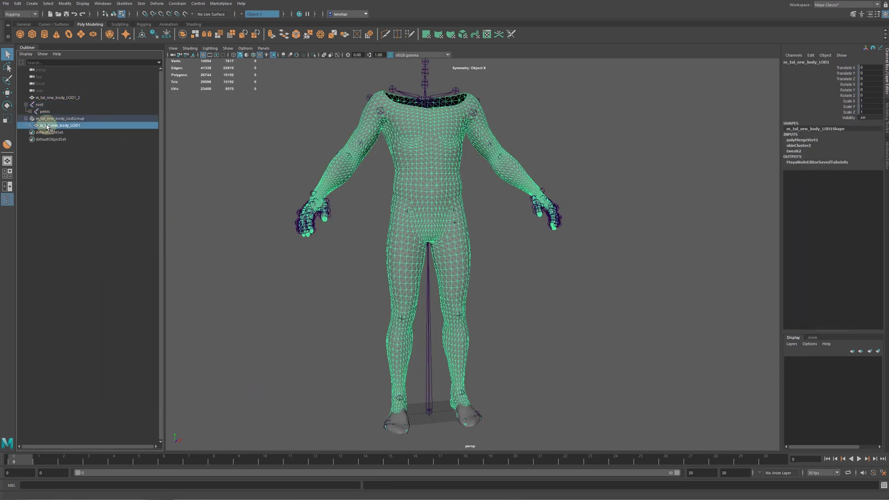
ctrl+click(60, 98)
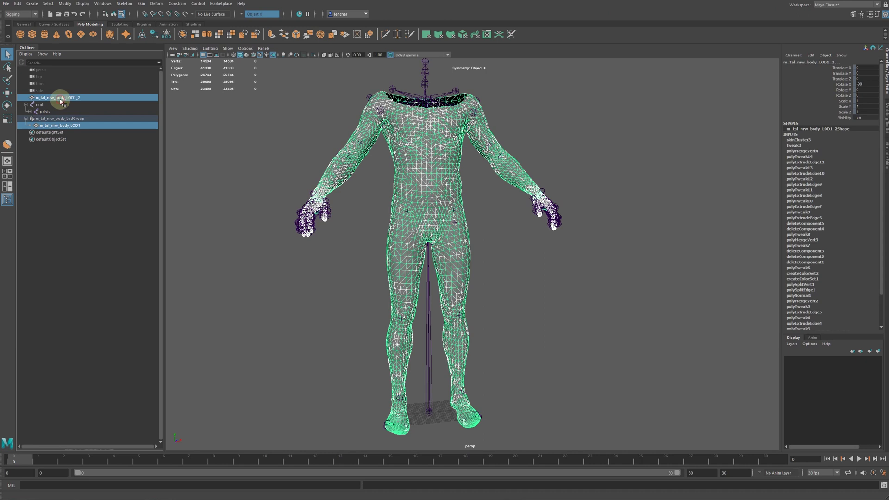
click(139, 6)
click(197, 62)
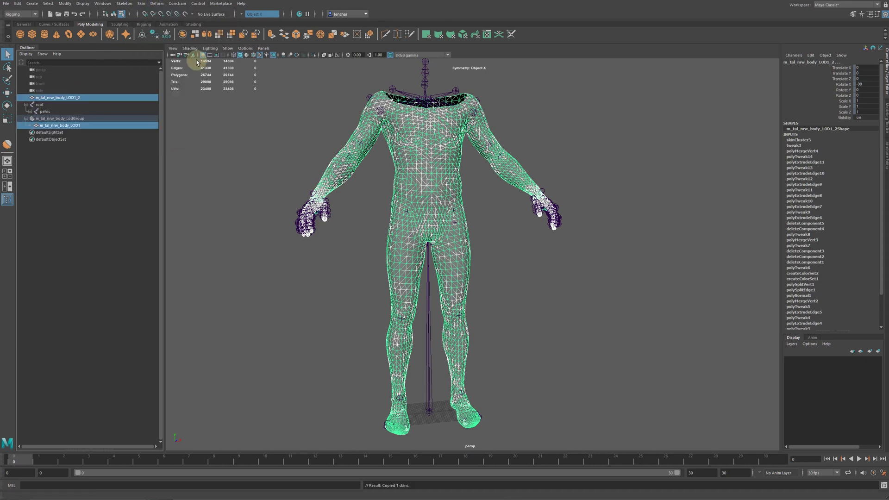
click(213, 96)
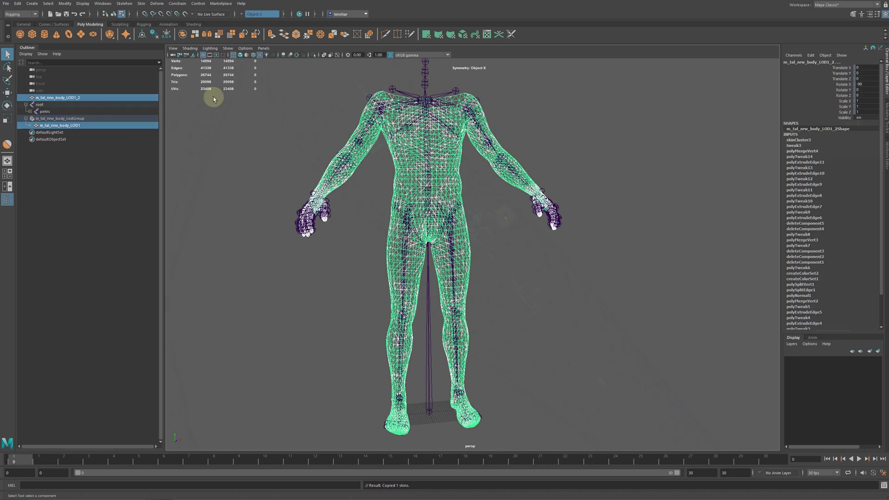
- Test the copied skin weights by rotating the left lower arm joint, and undo the rotation
key(e)
key(f)
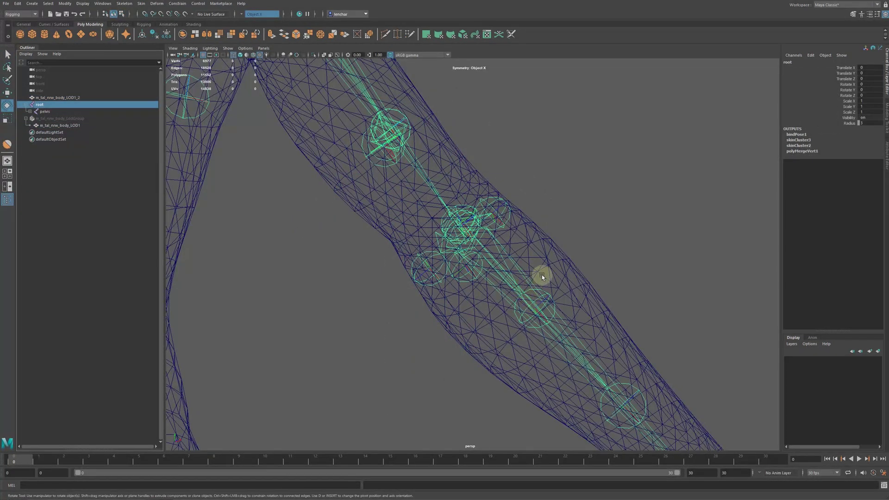
scroll(542, 276, up, 3)
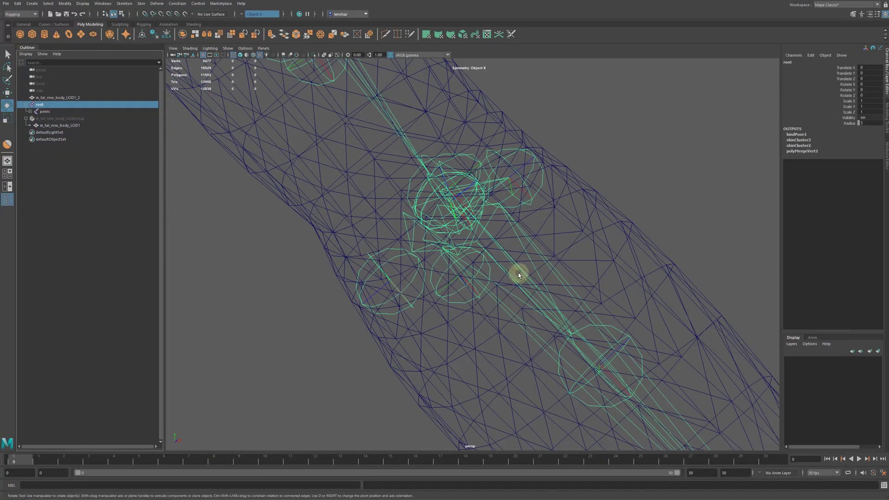
click(518, 274)
scroll(519, 273, down, 2)
scroll(517, 268, down, 5)
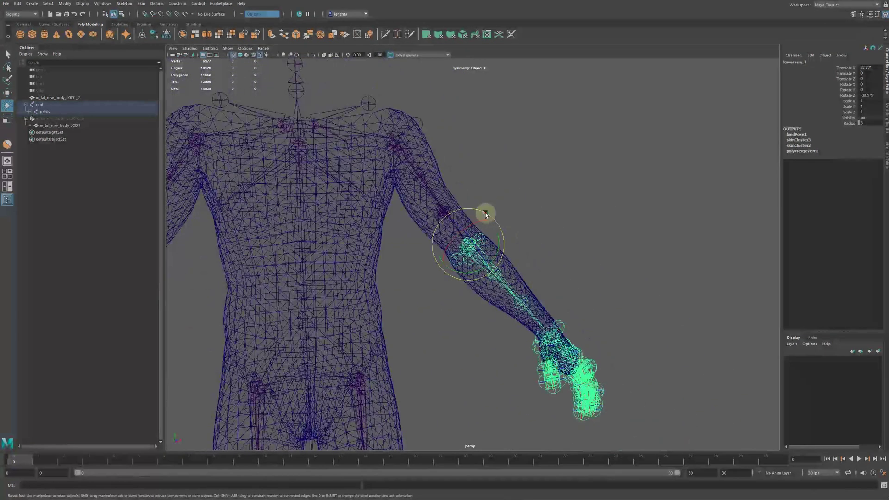
mouse_move(484, 213)
mouse_down()
mouse_move(477, 209)
mouse_move(498, 216)
mouse_move(483, 213)
mouse_up()
key(ctrl+z)
key(ctrl+z)
key(ctrl+z)
scroll(468, 186, down, 3)
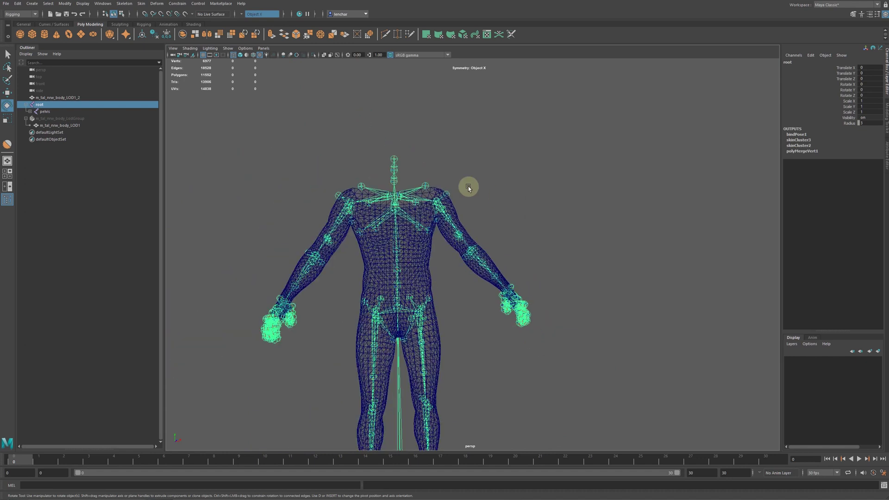
- Delete the original m_tal_nrw_body_LodGroup together with its LOD1 mesh
click(53, 119)
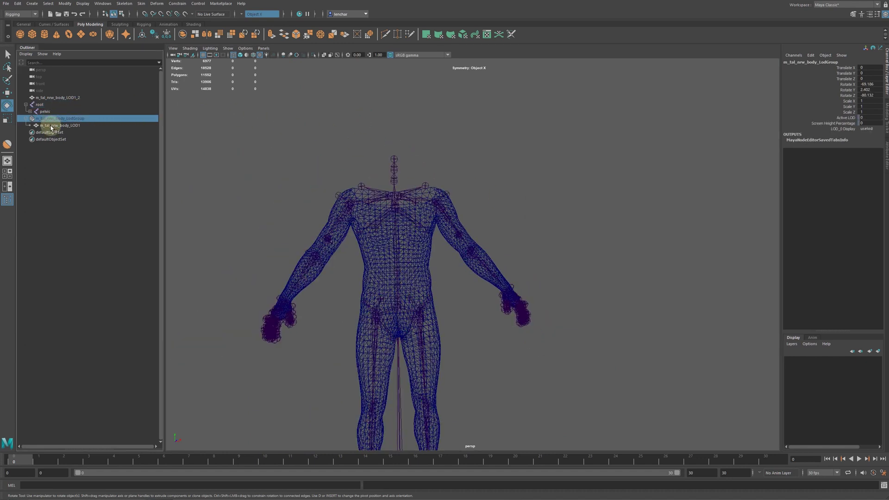
key(Delete)
- Export only the m_tal_nrw_body_LOD1_2 mesh and the root joint as m_tal_nrw_body_02.FBX into F:\Epic Games\Epic\Metahumans
click(42, 99)
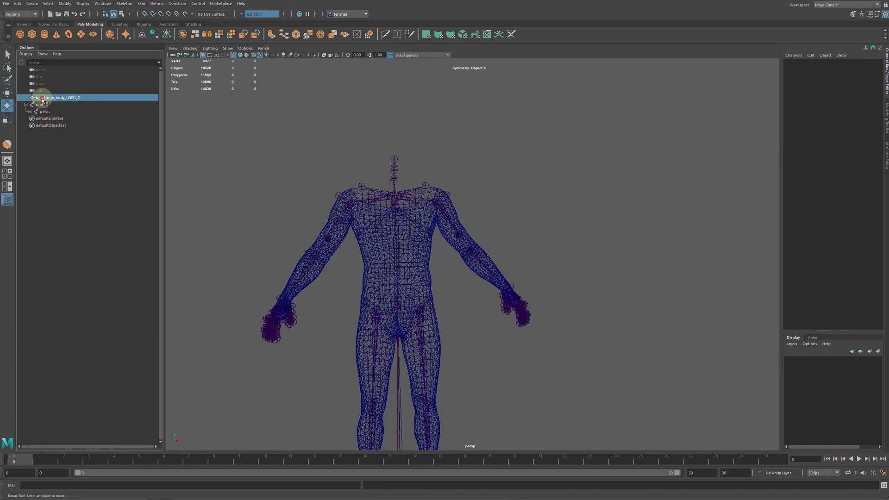
click(41, 107)
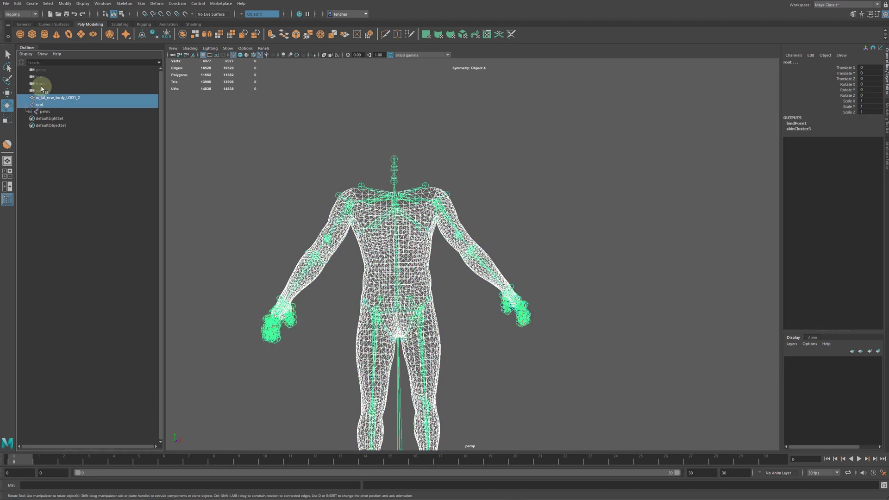
click(6, 3)
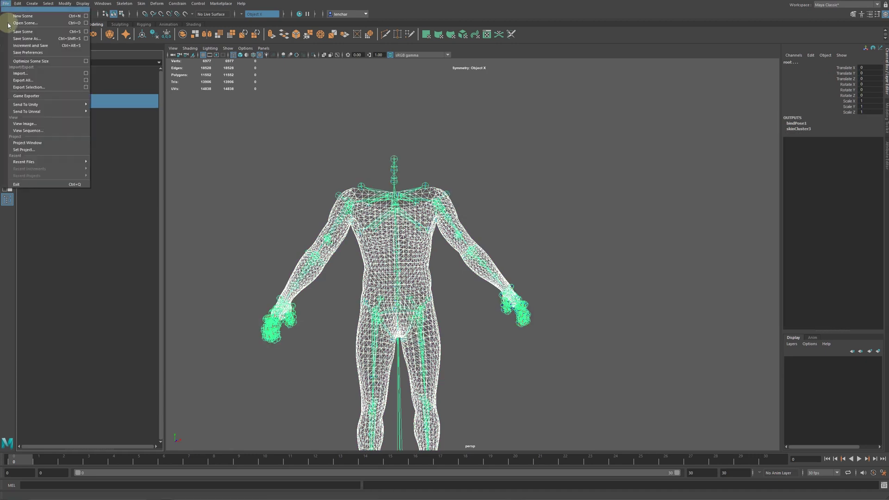
click(32, 87)
click(351, 87)
key(ctrl+v)
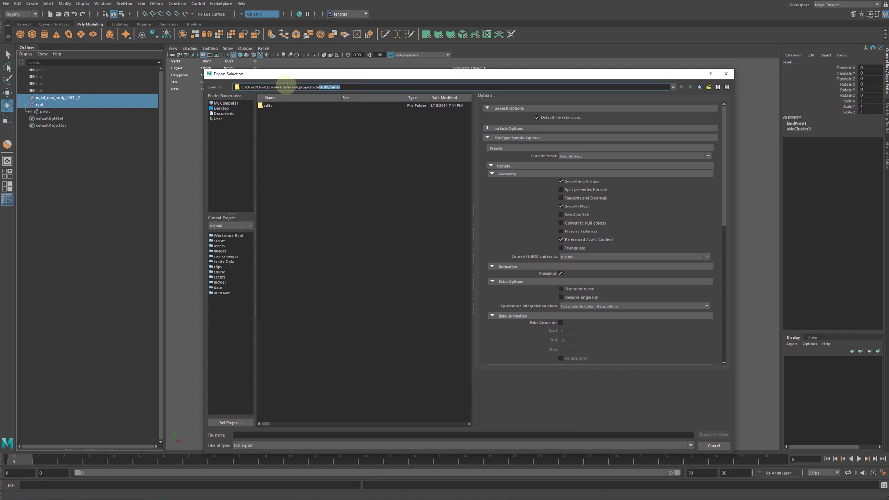
key(Return)
click(264, 434)
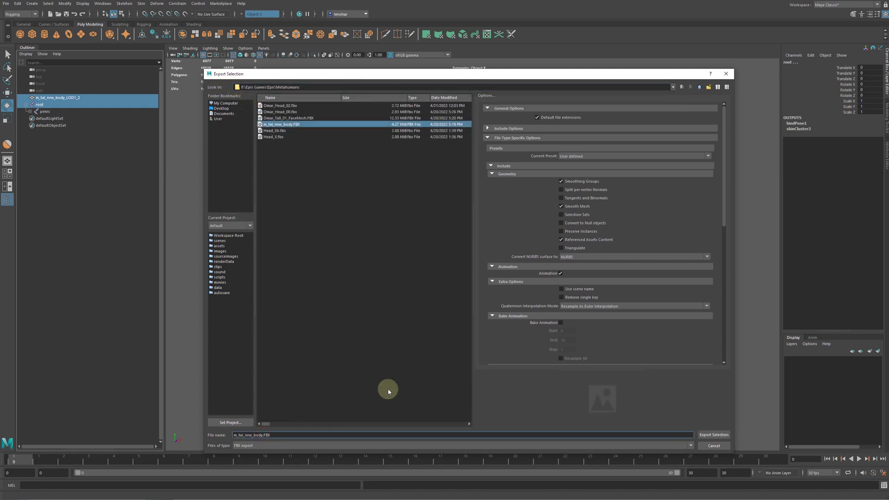
key(Return)
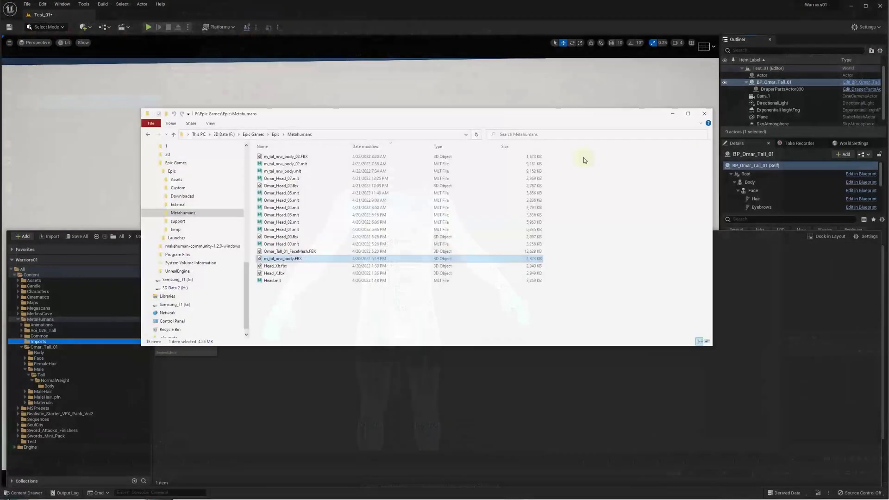
- Switch to Unreal, import m_tal_nrw_body_02.FBX into the MetaHumans Imports folder with the metahuman_base_skel skeleton, and open the imported skeletal mesh
click(290, 156)
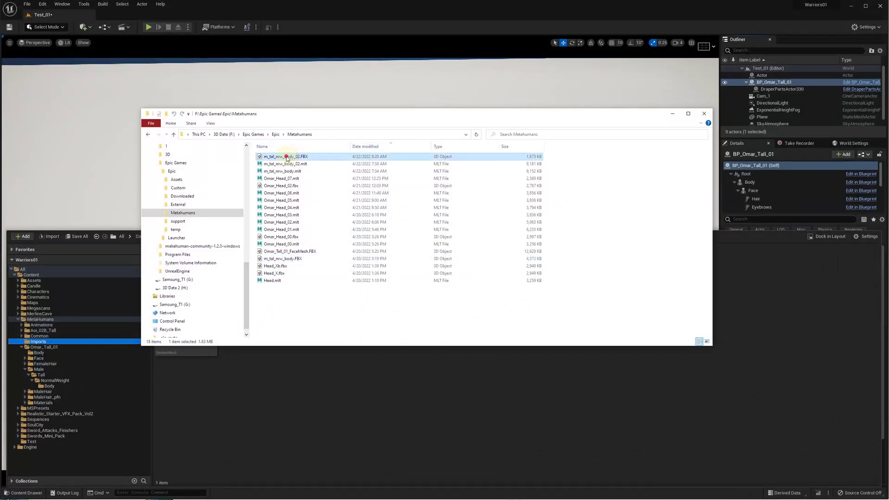
drag(286, 158, 347, 390)
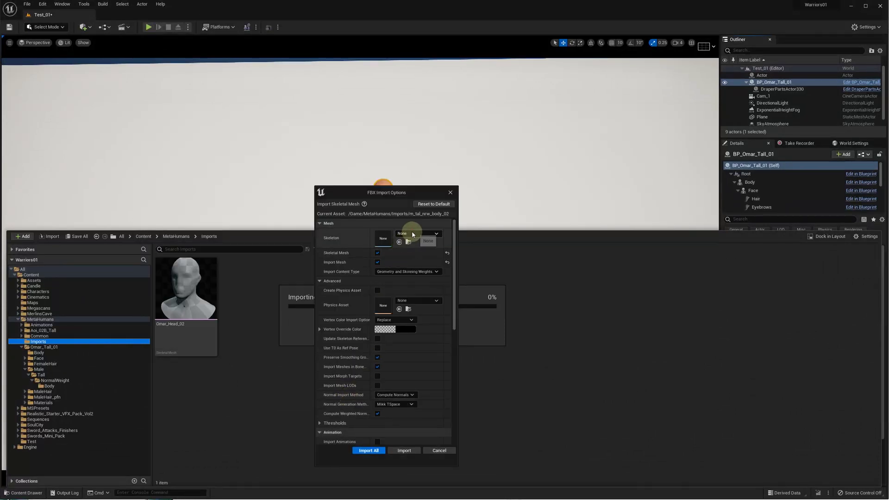
click(412, 233)
click(453, 354)
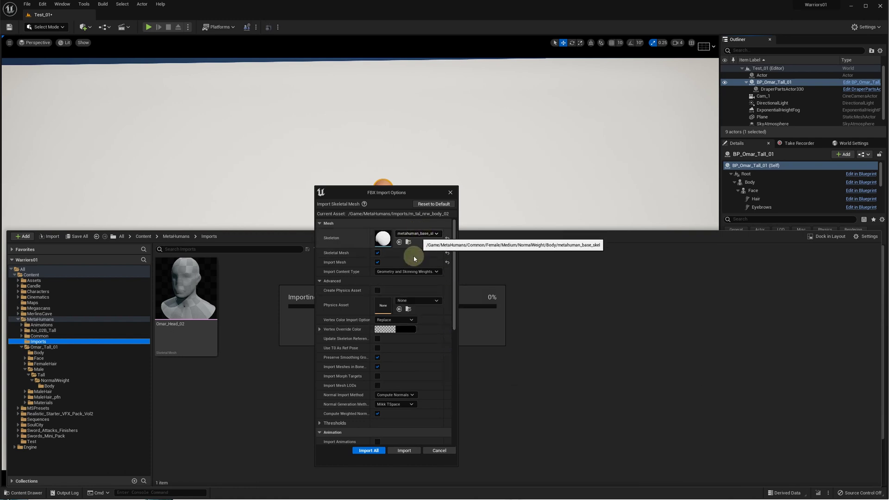
click(404, 450)
double_click(245, 292)
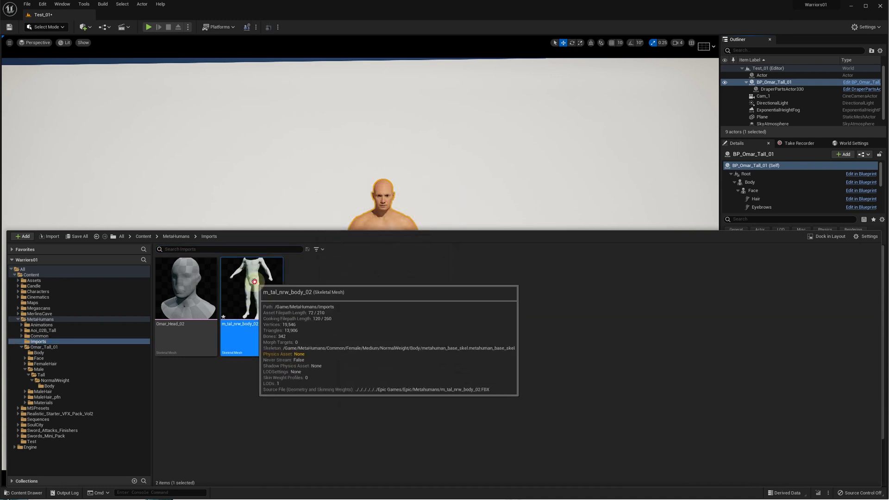